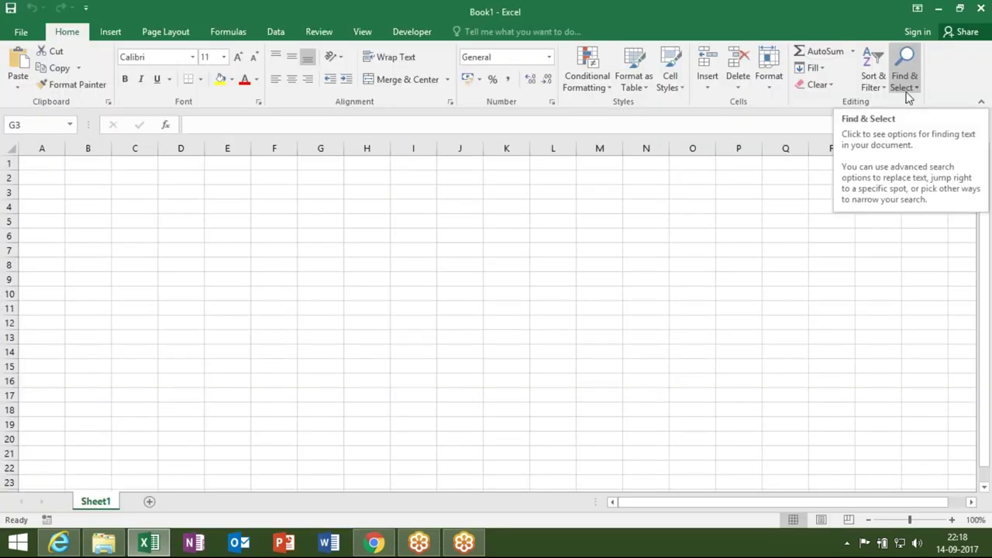
- Insert a new UserForm1 in Book1's VBA project and enlarge it to height 285.75
left_click(88, 206)
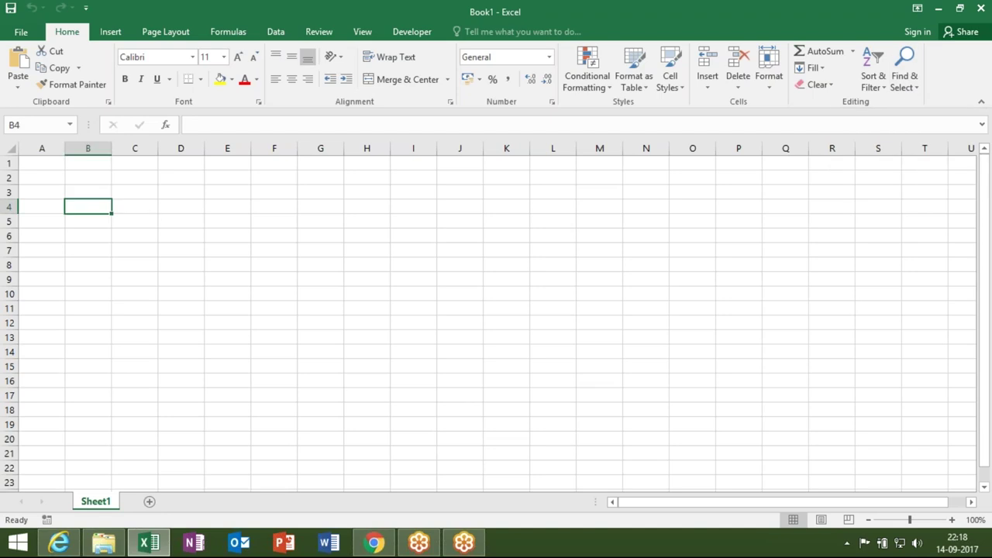
left_click(404, 36)
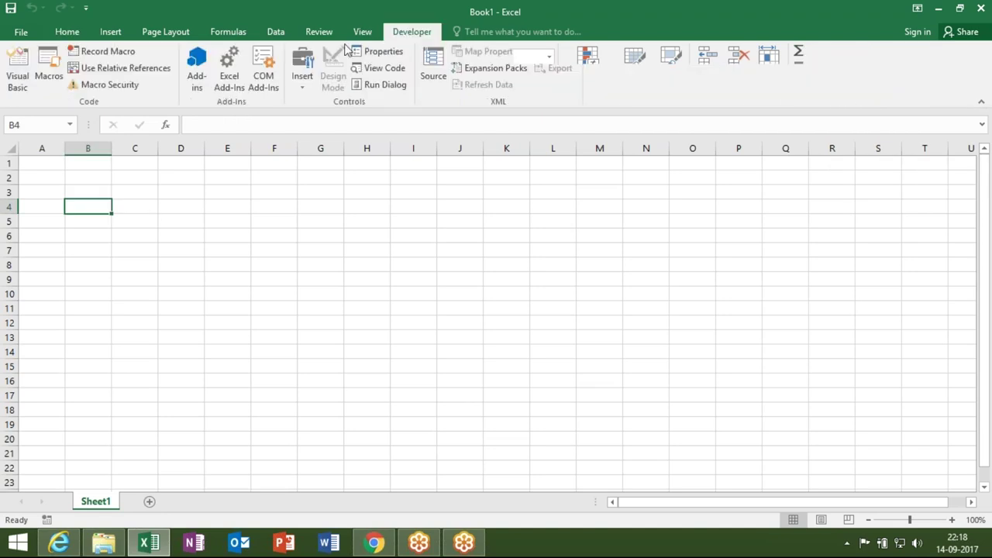
left_click(28, 88)
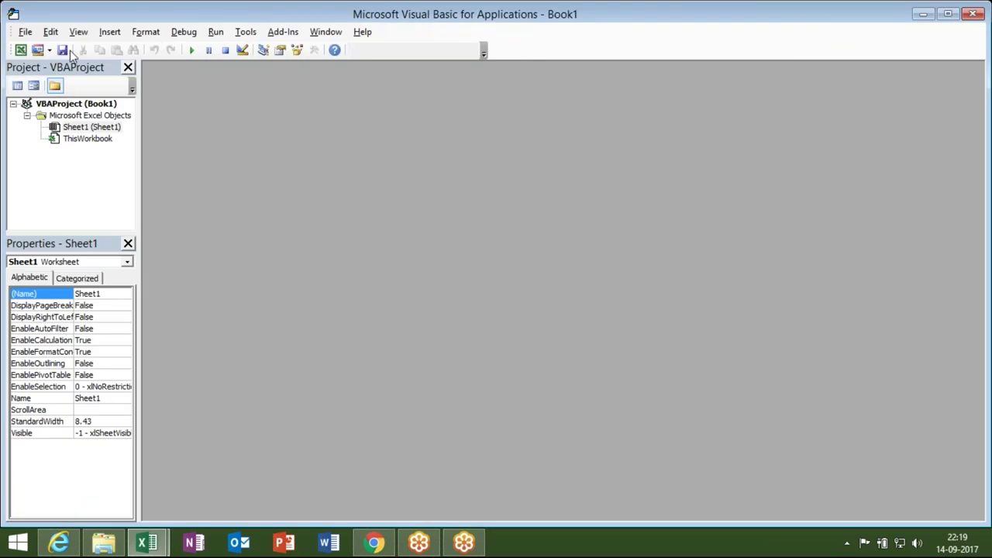
left_click(110, 32)
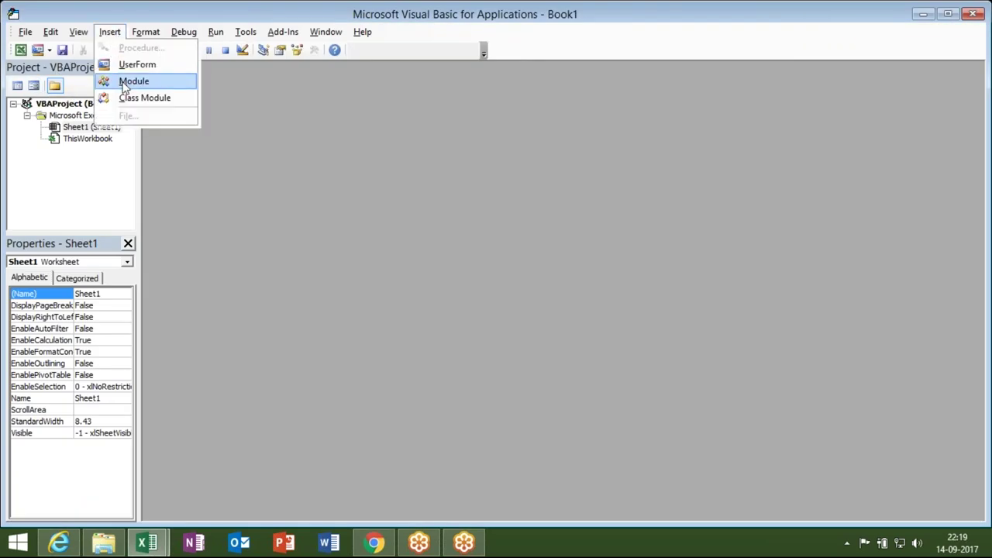
left_click(136, 66)
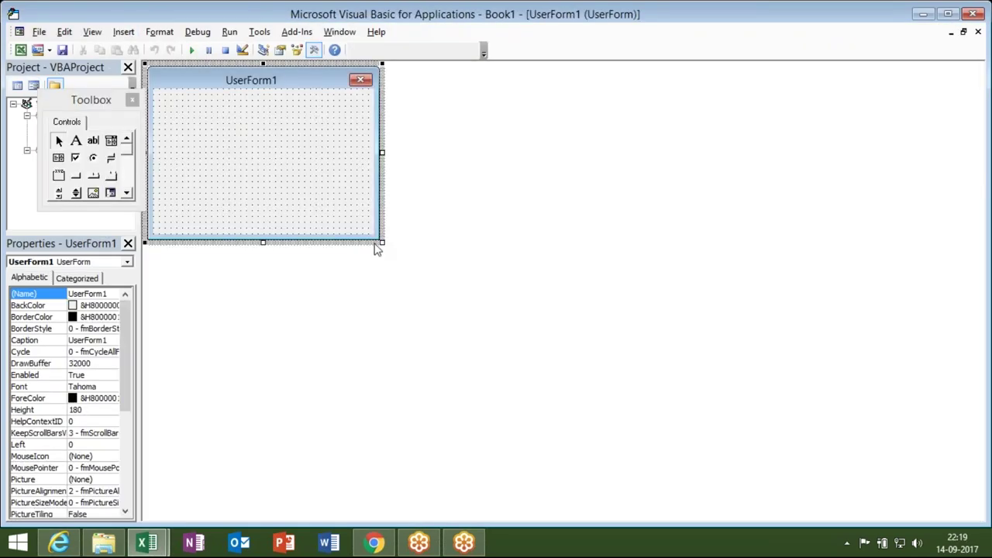
left_click_drag(384, 245, 532, 349)
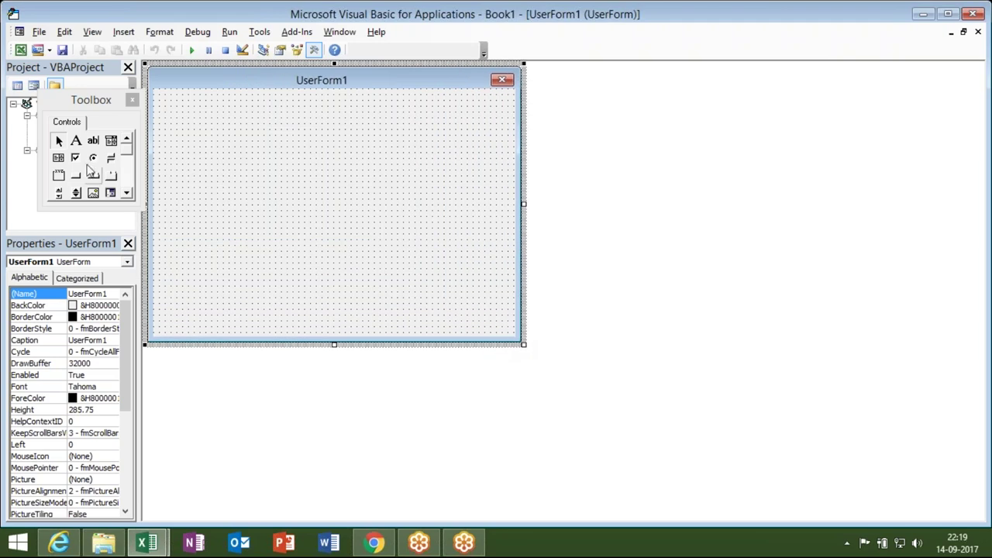
left_click(60, 159)
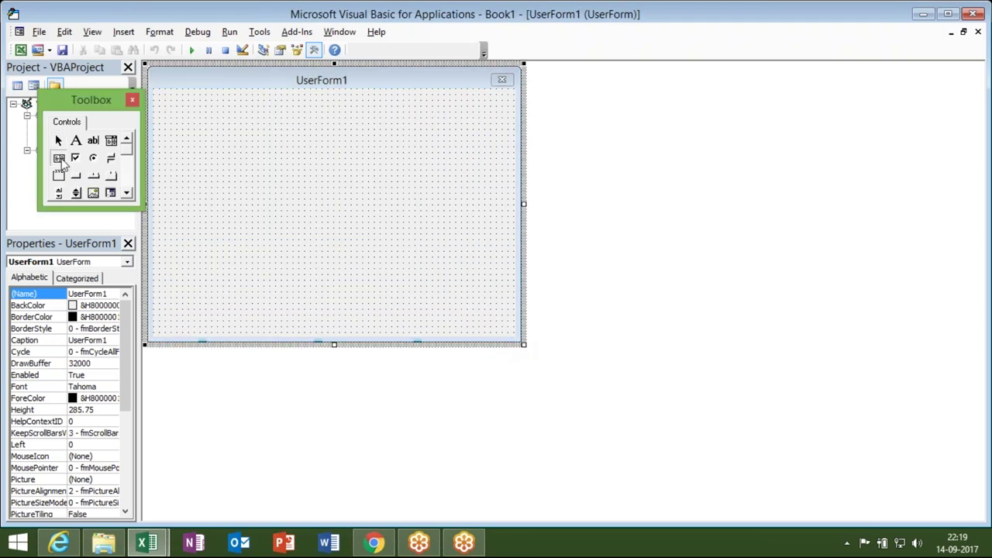
- Draw a list box on UserForm1 with an autosized label captioned 'Name' above it
mouse_move(160, 130)
left_mouse_down()
mouse_move(285, 201)
mouse_move(494, 206)
left_mouse_up()
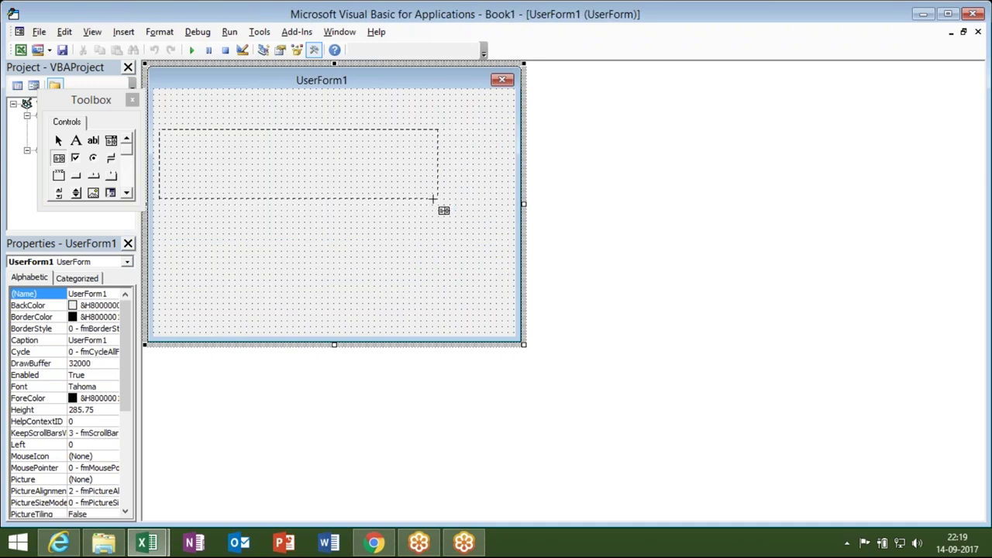
left_click_drag(494, 206, 353, 230)
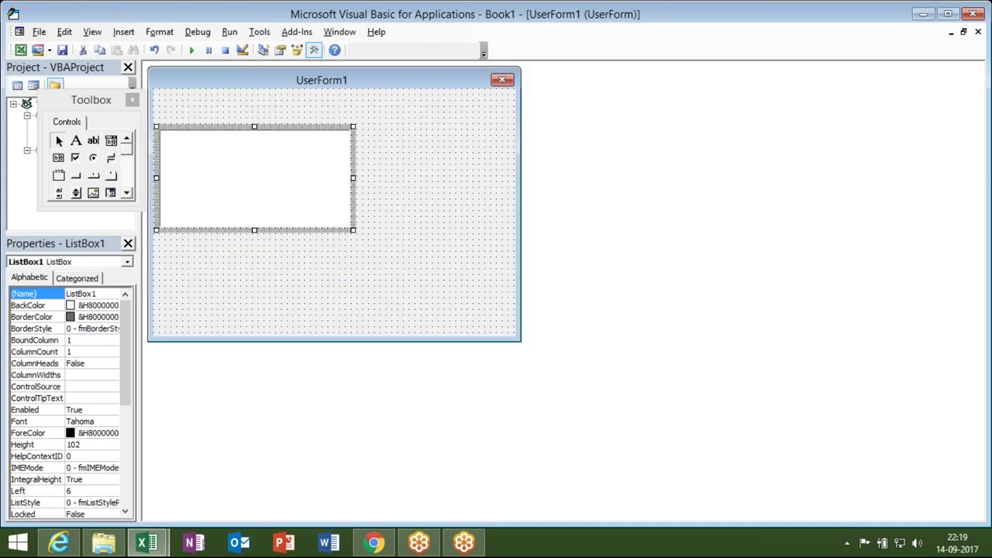
left_click(76, 140)
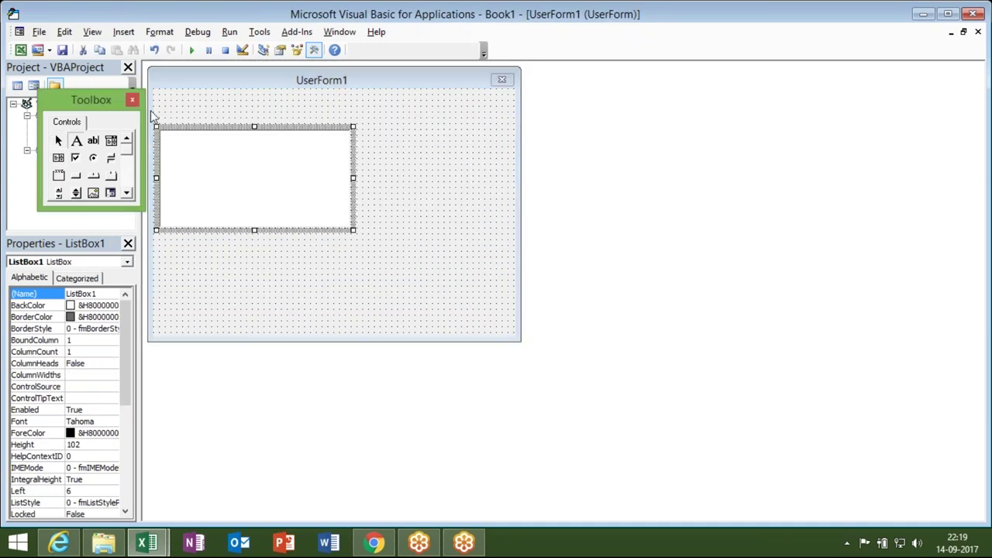
left_click_drag(159, 107, 224, 124)
left_click(206, 122)
key("BackSpace")
key("BackSpace")
key("BackSpace")
key("BackSpace")
key("BackSpace")
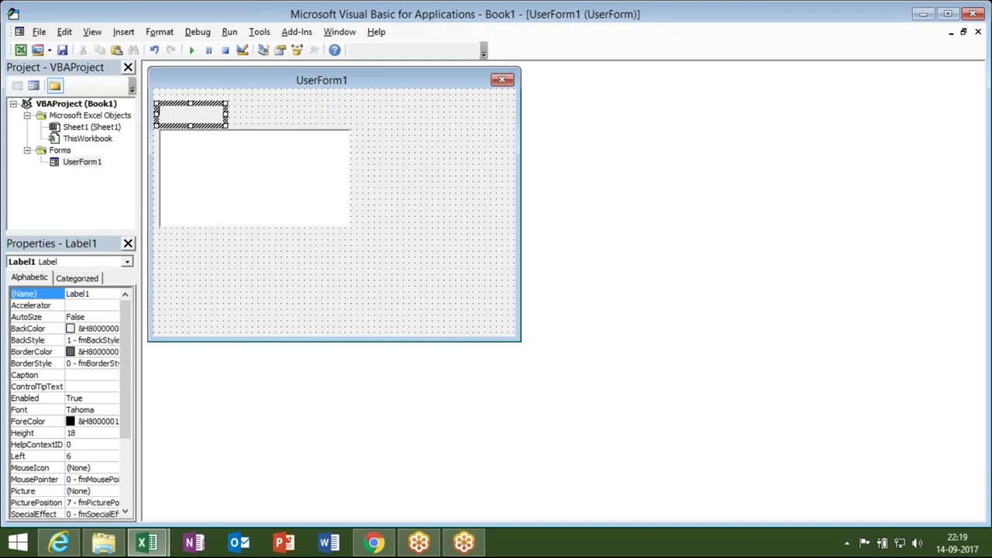
key("BackSpace")
type("Name")
double_click(226, 126)
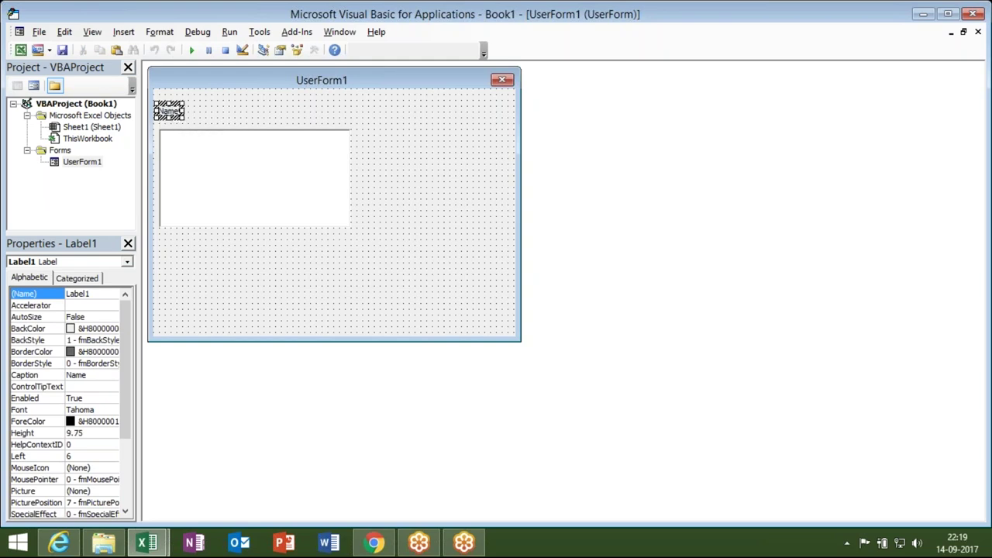
- Select the form and open its code window
left_click(335, 184)
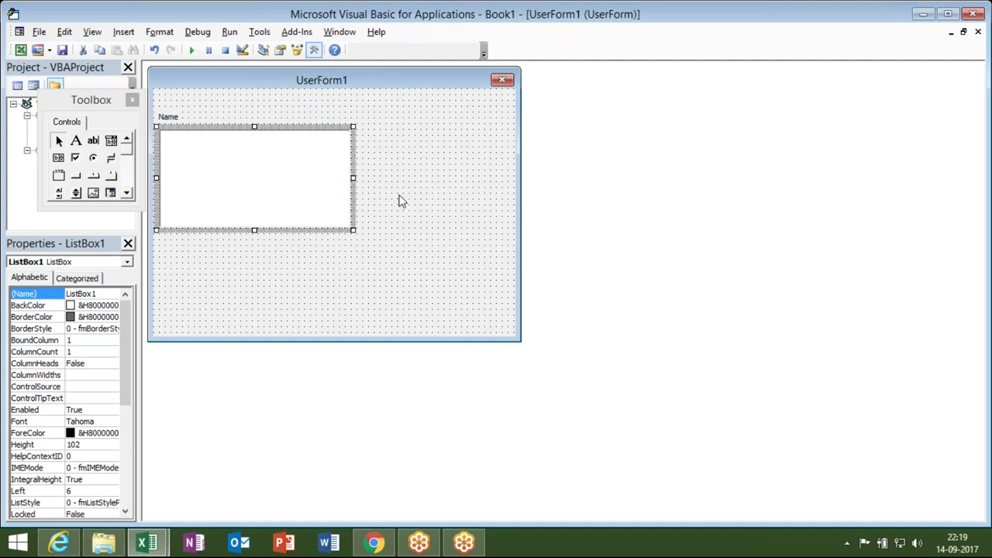
left_click(402, 190)
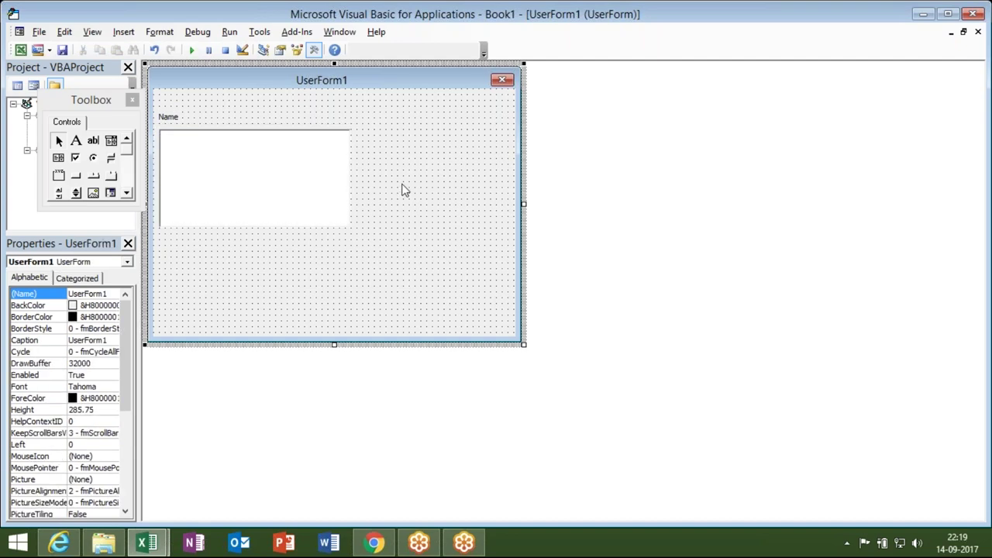
double_click(403, 190)
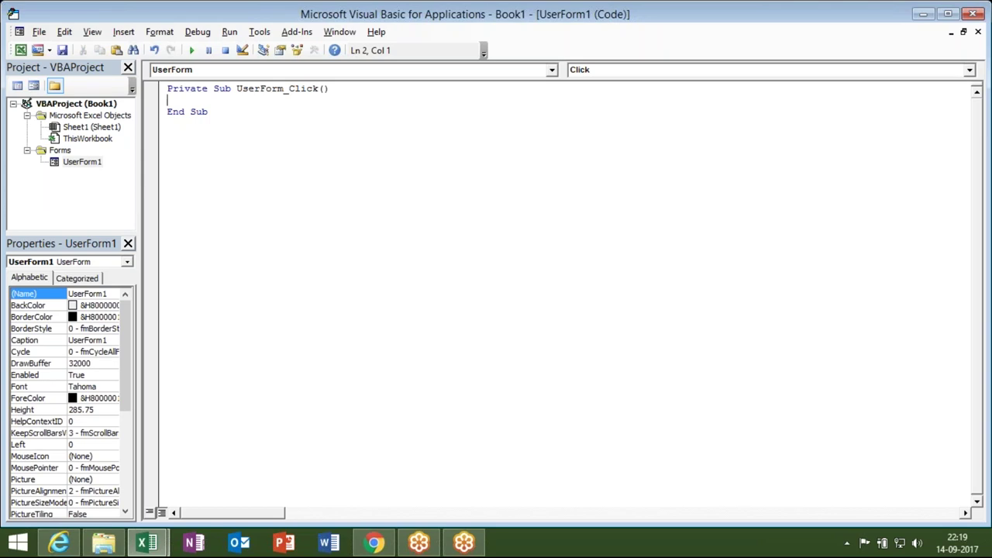
- Add a UserForm_Initialize procedure with a blank line inside it
left_click(631, 71)
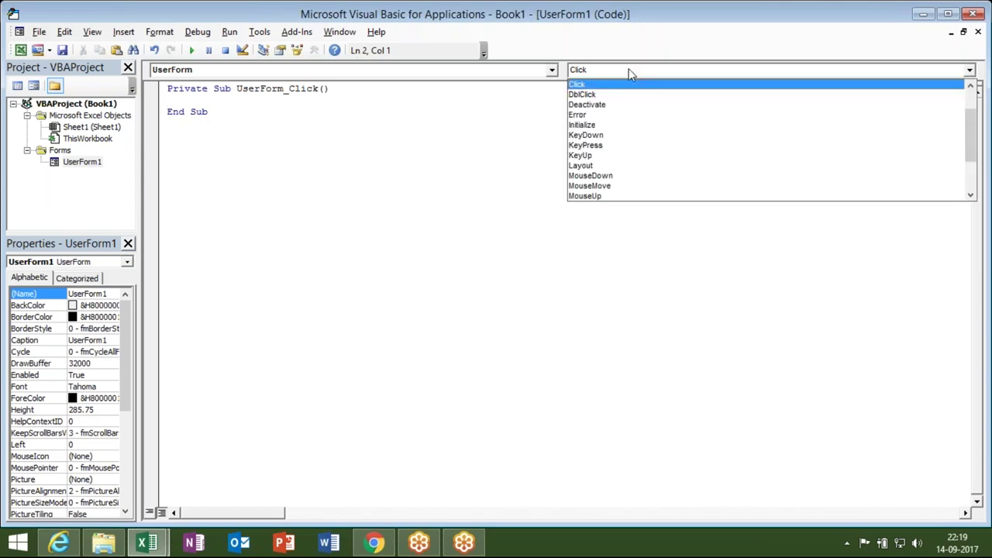
left_click(620, 127)
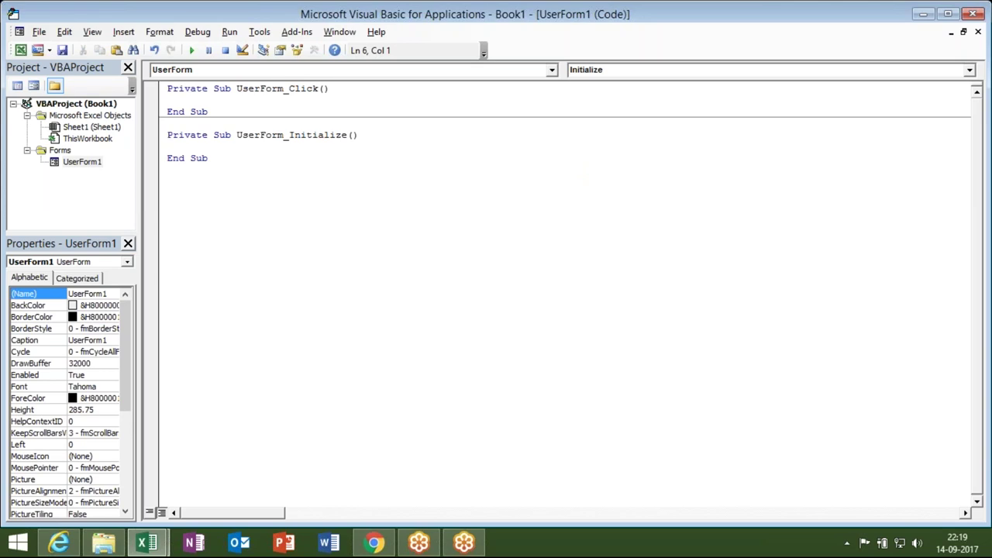
key("Return")
key("Return")
key("Return")
key("Up")
key("Up")
- Open a With Me.ListBox1 block inside the Initialize procedure
type("me.li")
key("Tab")
type(".a")
key("Tab")
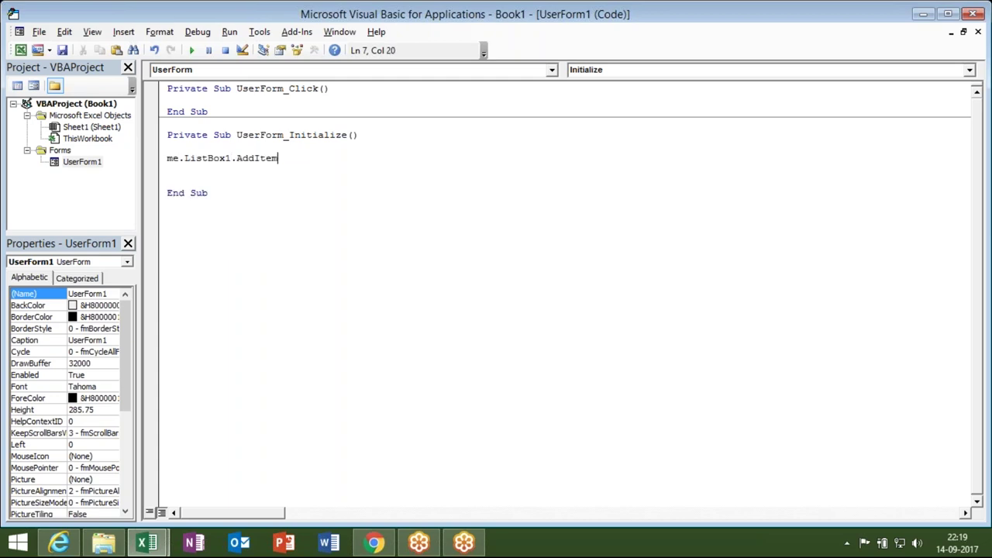
key("BackSpace")
key("BackSpace")
key("BackSpace")
key("BackSpace")
key("BackSpace")
key("BackSpace")
key("BackSpace")
key("BackSpace")
key("BackSpace")
key("BackSpace")
type("with ")
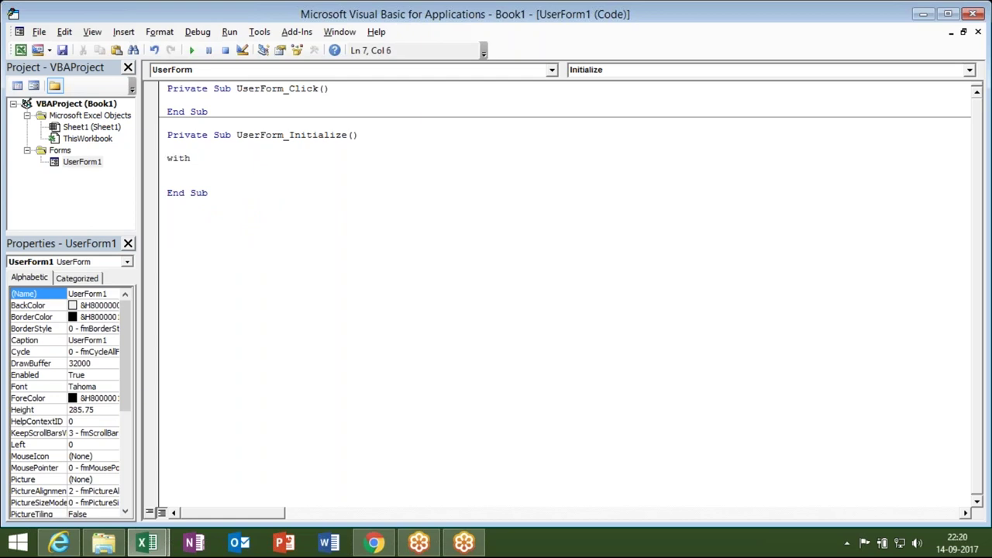
type("me.li")
key("Tab")
key("Return")
key("Return")
- Add .AddItem lines for "Puja", "Neeraj" and "Kavita"
type(".ad")
key("Tab")
type("\"Puja\"7")
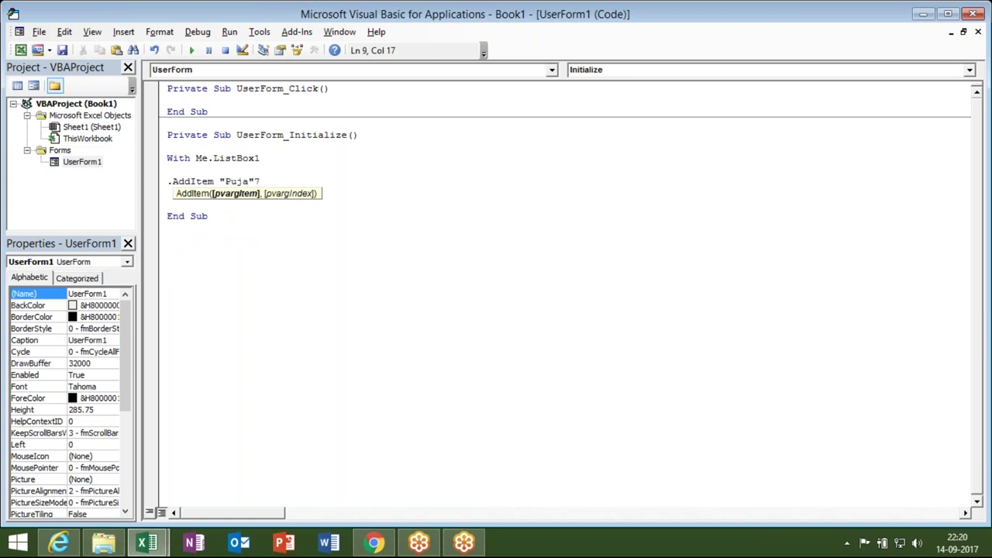
key("BackSpace")
key("Return")
type(".a")
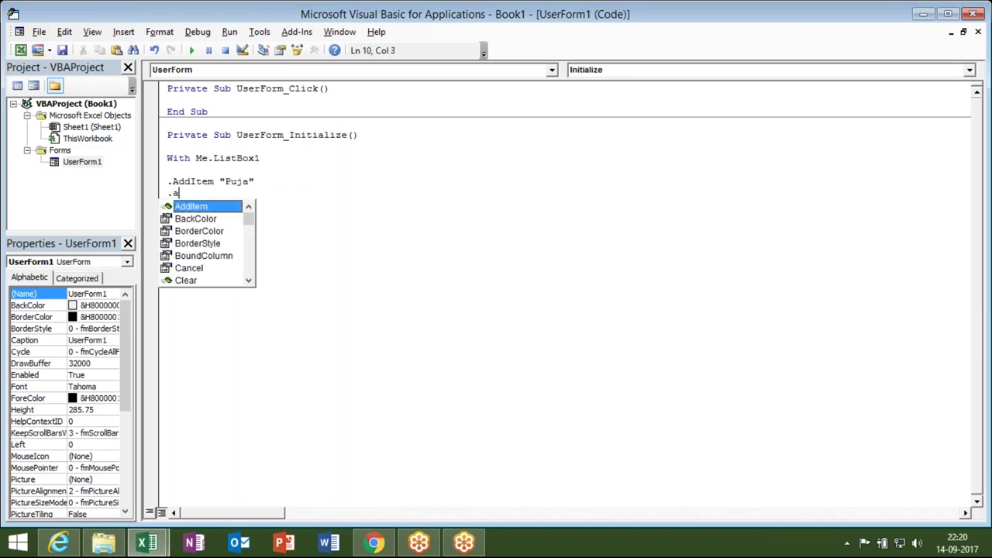
type(" \"")
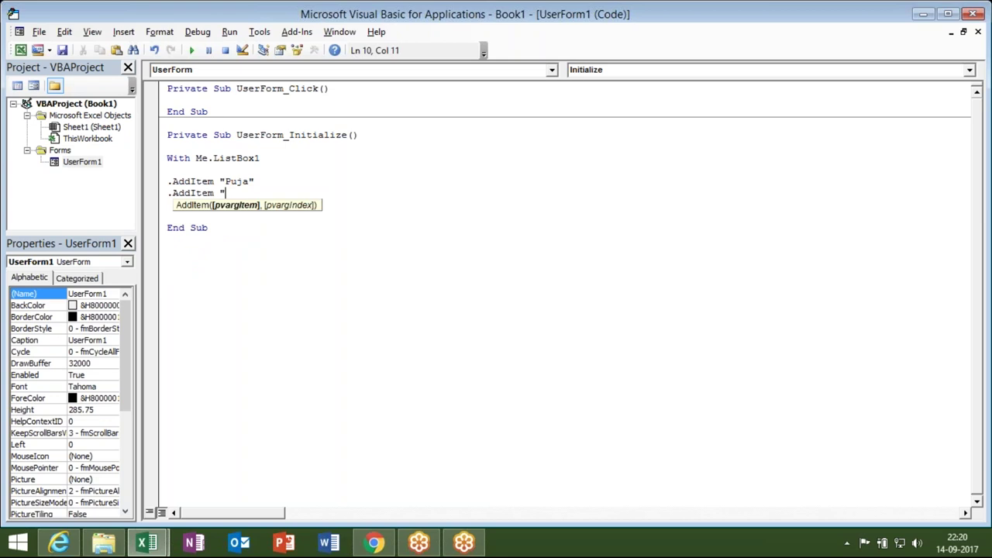
type("Neeraj")
type("\"")
key("Return")
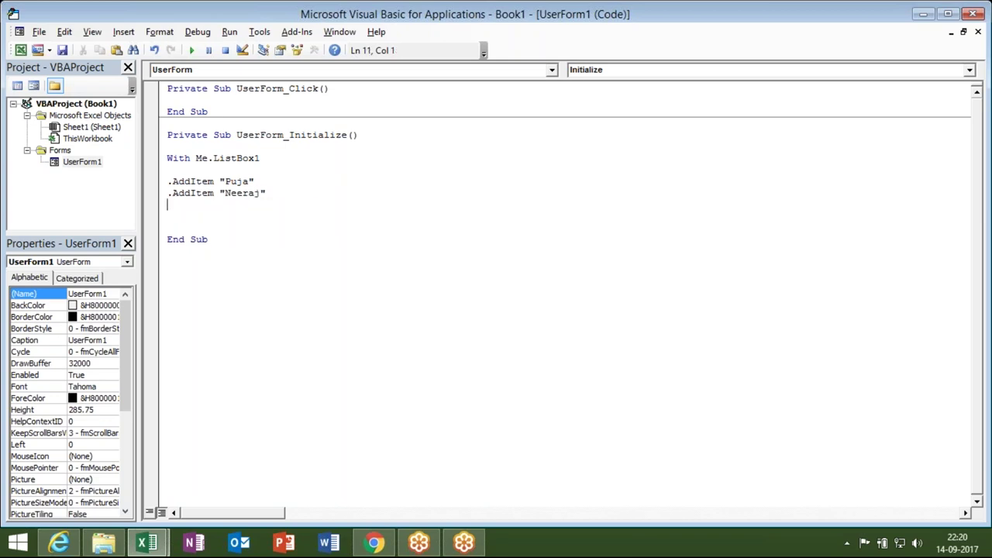
type(".a")
key("Down")
key("Up")
key("space")
type("\"Kavita")
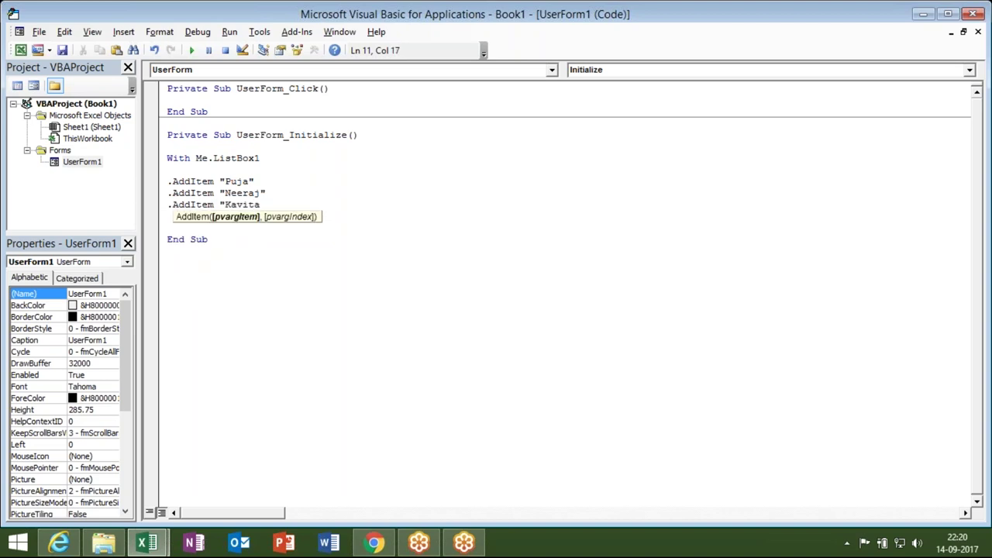
type("\"")
- Add "Mohan" as the fourth item, close with End With, and run the form
key("Return")
type(".")
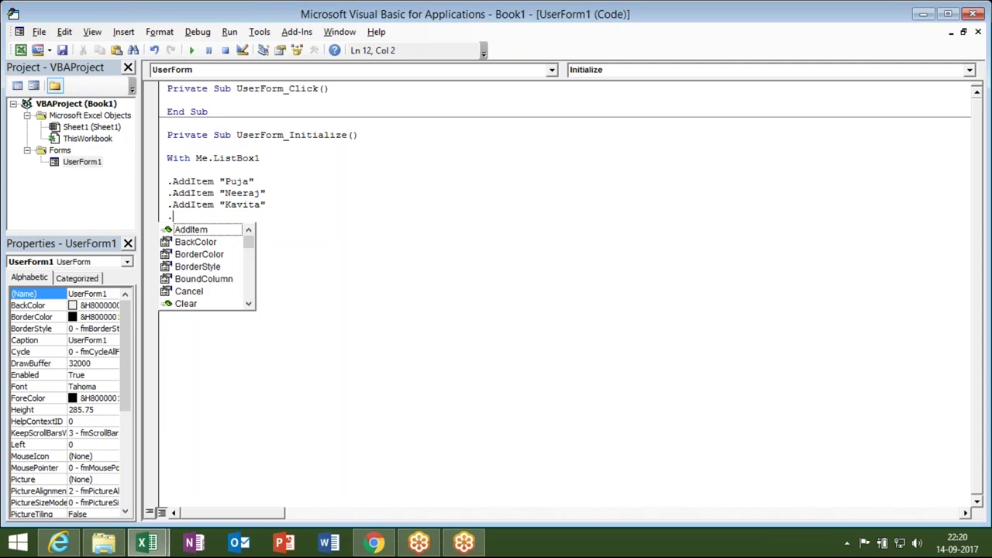
type("a")
key("Tab")
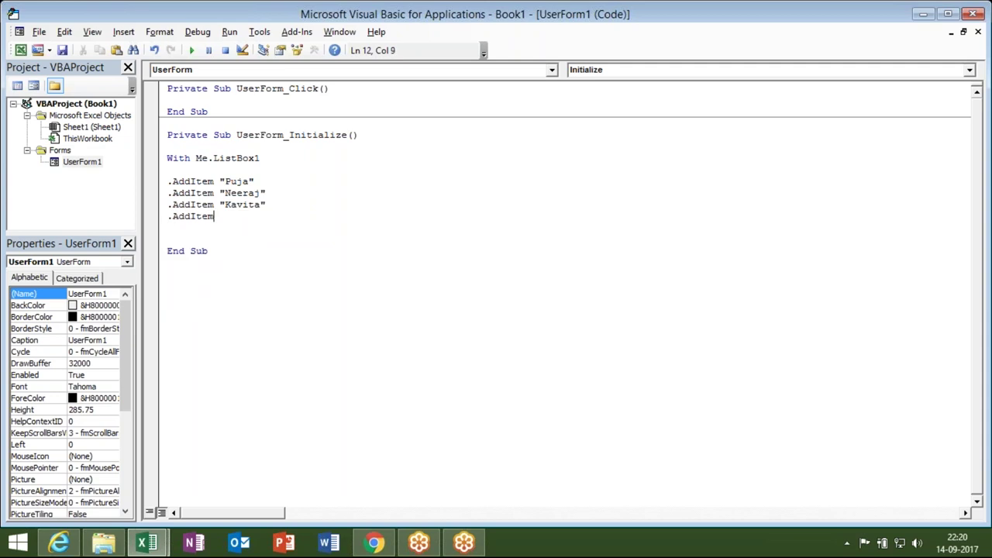
type("\"Mohab")
key("BackSpace")
type("n")
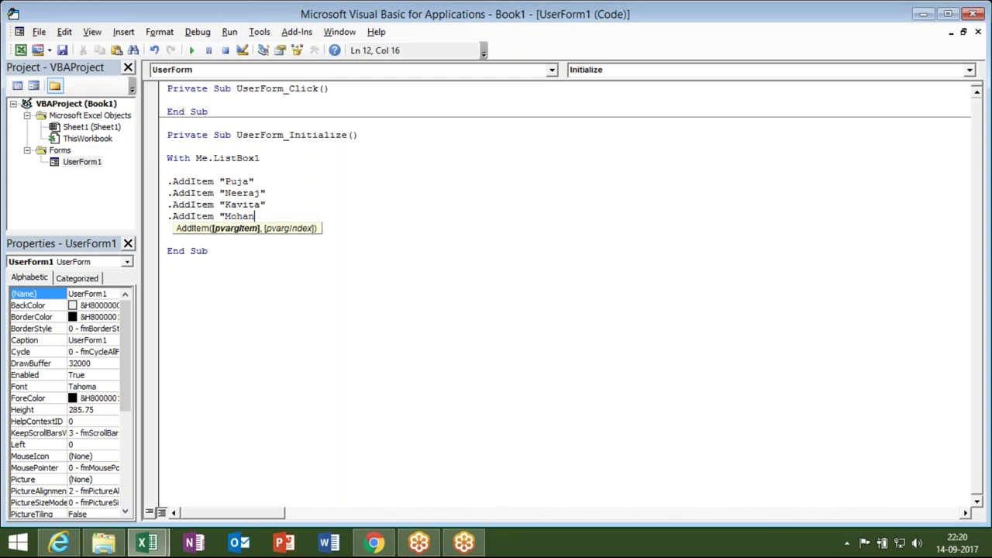
type("\"")
key("Return")
key("Return")
type("end with")
key("Return")
key("Return")
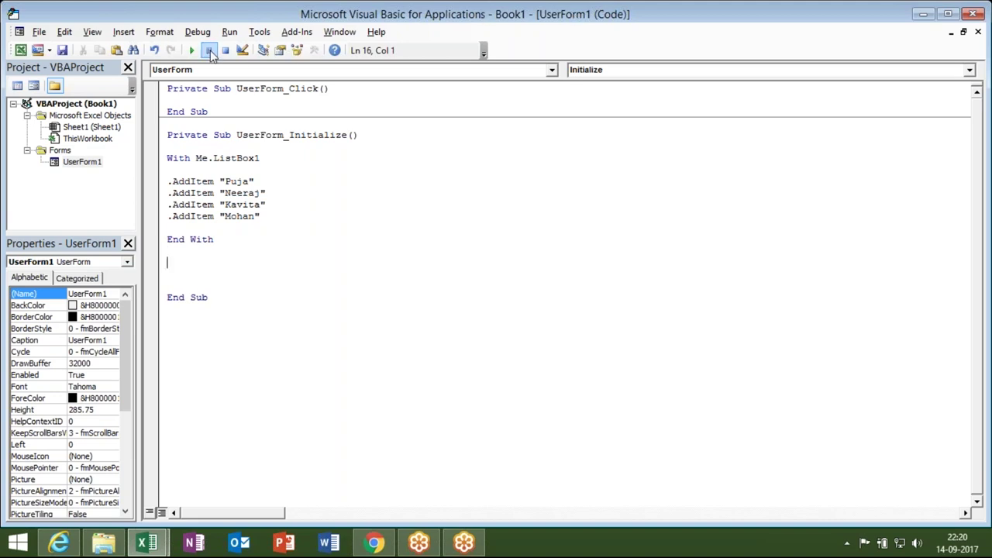
left_click(194, 52)
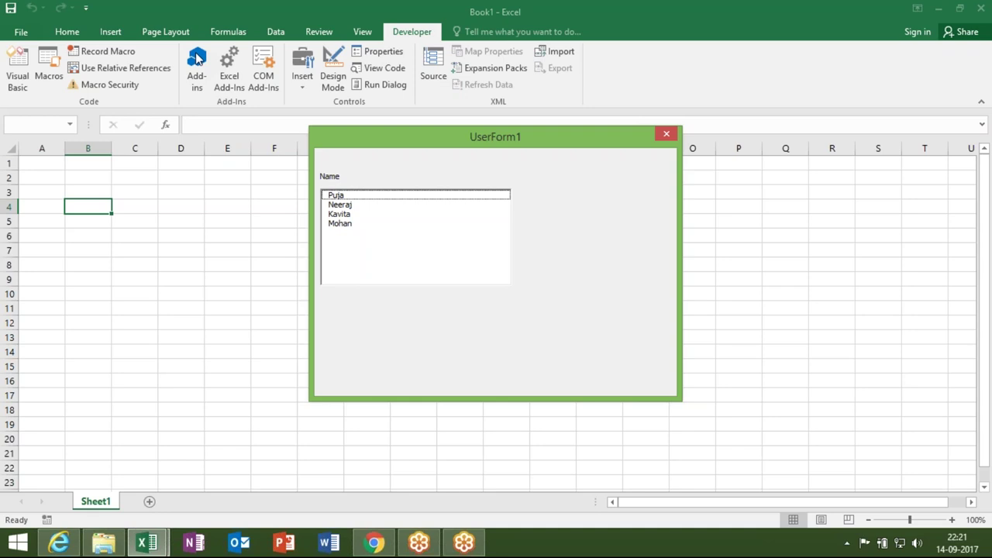
- Close the running UserForm1 and switch back to Sheet1 of the workbook
left_click(674, 136)
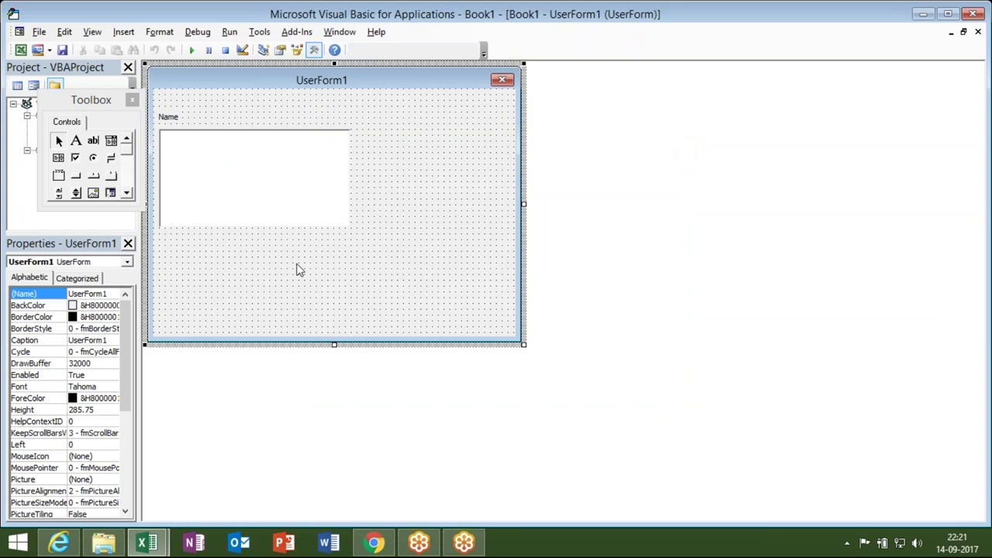
key("alt+F11")
left_click(46, 177)
- Enter Puja, Neeraj and Uday in cells A1 to A3
left_click(42, 163)
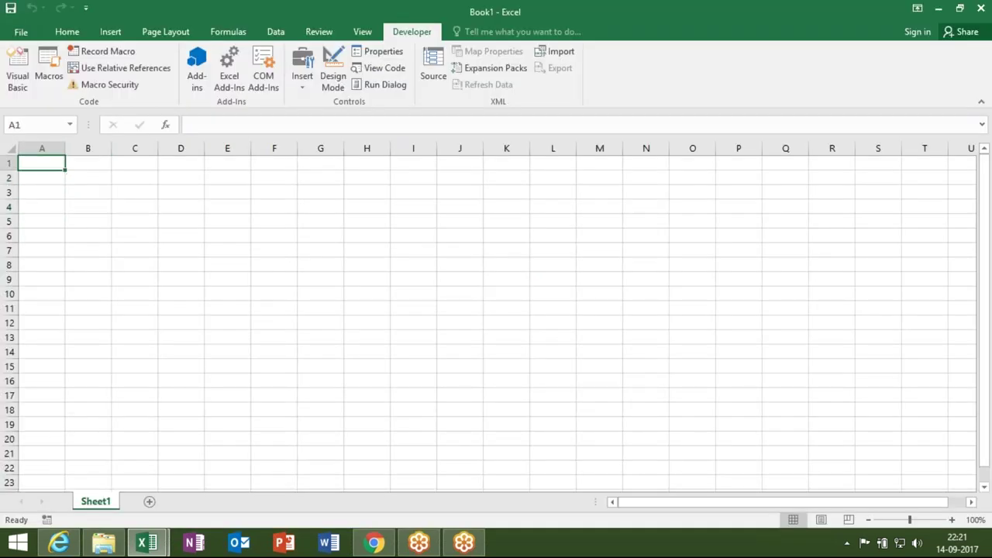
type("2")
key("BackSpace")
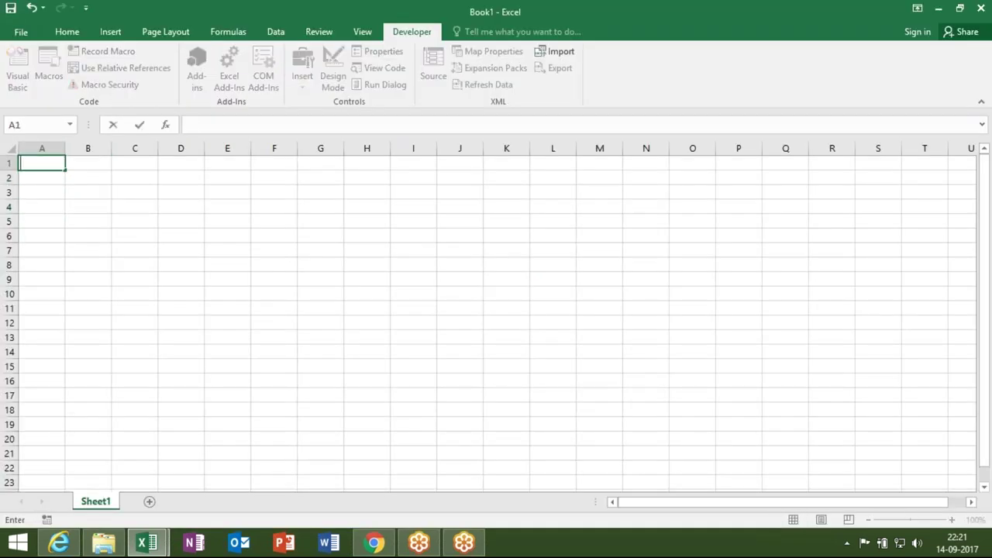
type("Puja")
key("Return")
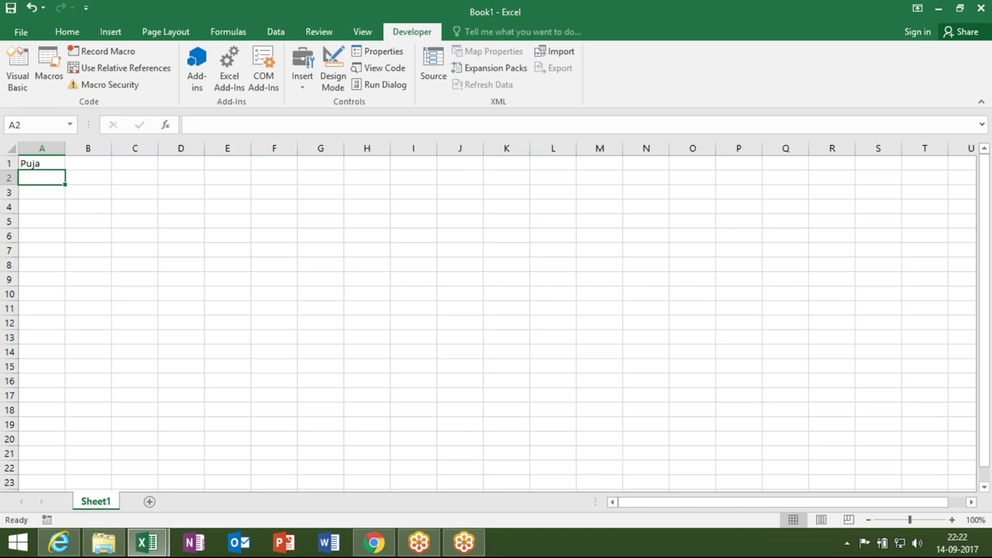
type("Neeraj")
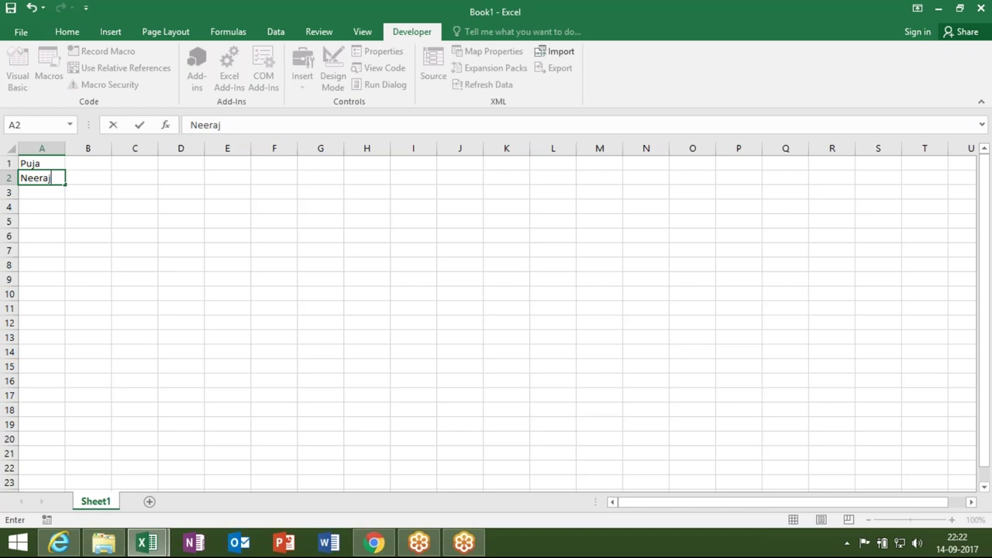
key("Return")
type("?")
key("BackSpace")
type("Uday")
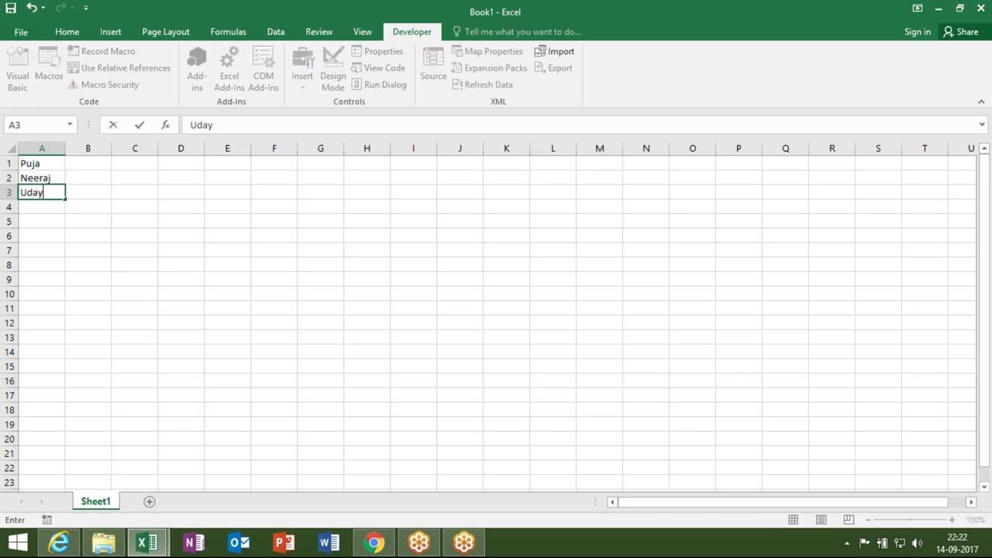
key("Return")
- Enter Mohan, Om, Puneet, Harish, Ravi and Kavita in cells A4 to A9
type("Mohan")
key("Return")
type("Om")
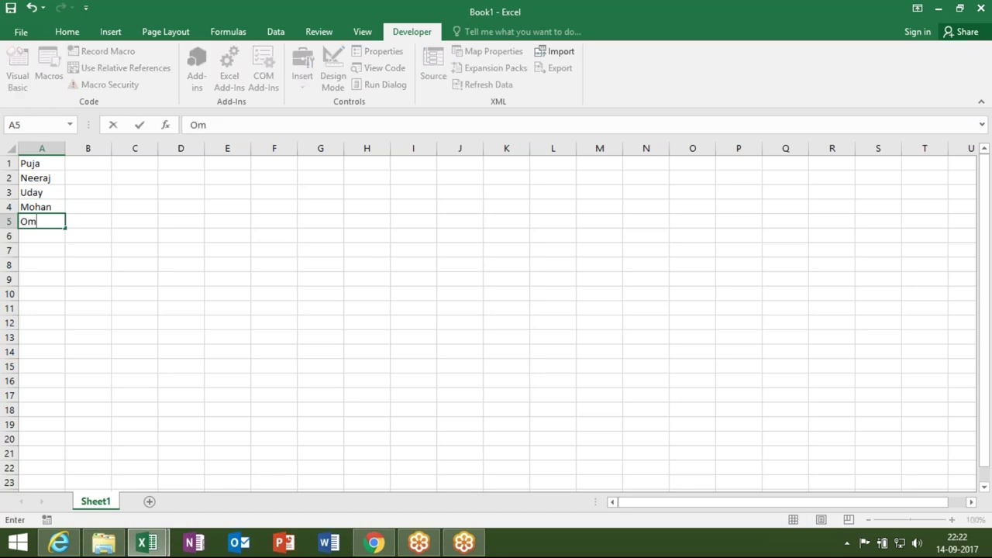
key("Return")
type("Puneet")
key("Return")
type("Harish")
key("Return")
type("Ravi")
key("Return")
type("Kavita")
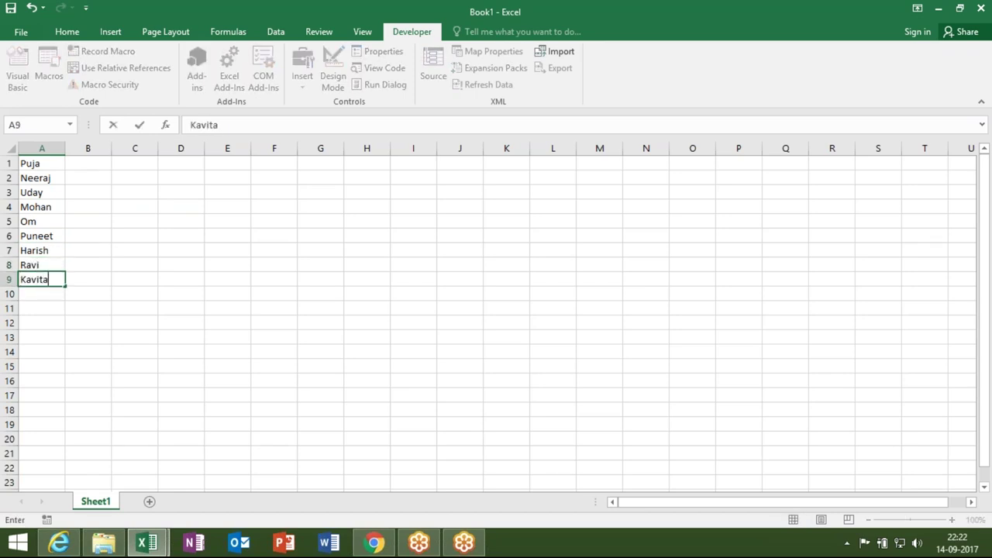
key("Return")
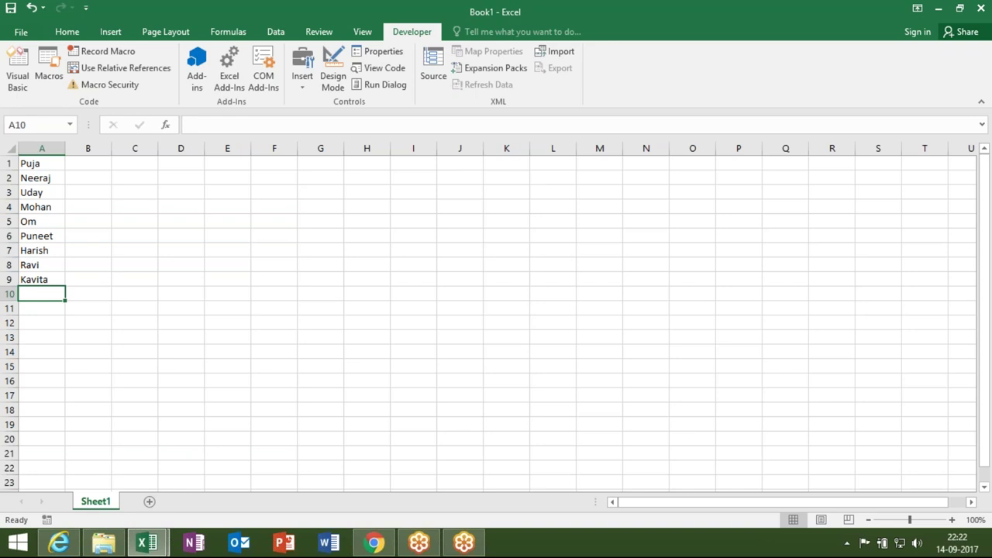
key("Up")
- Select the name list A1:A9, then select ListBox1 on UserForm1 in the VBA editor
key("ctrl+shift+Up")
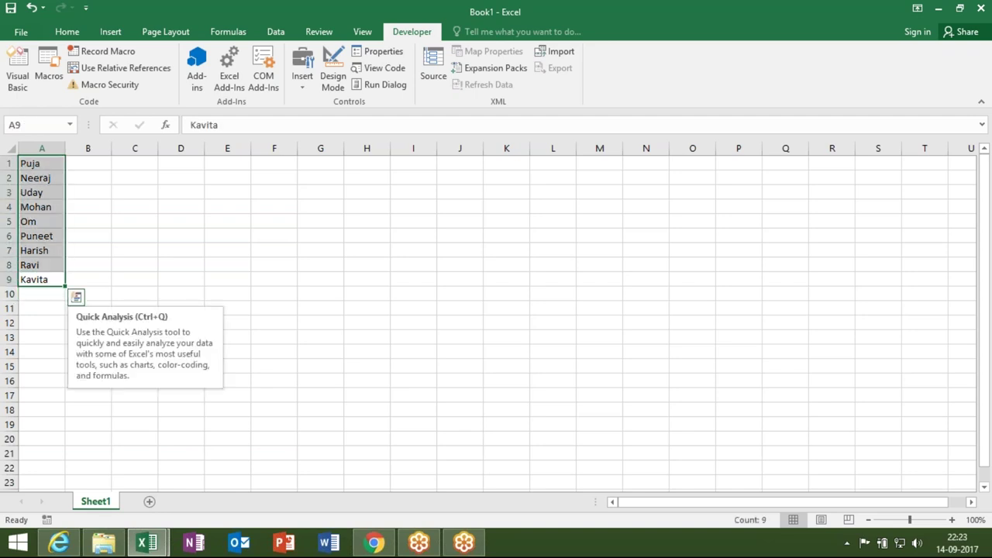
key("alt+F11")
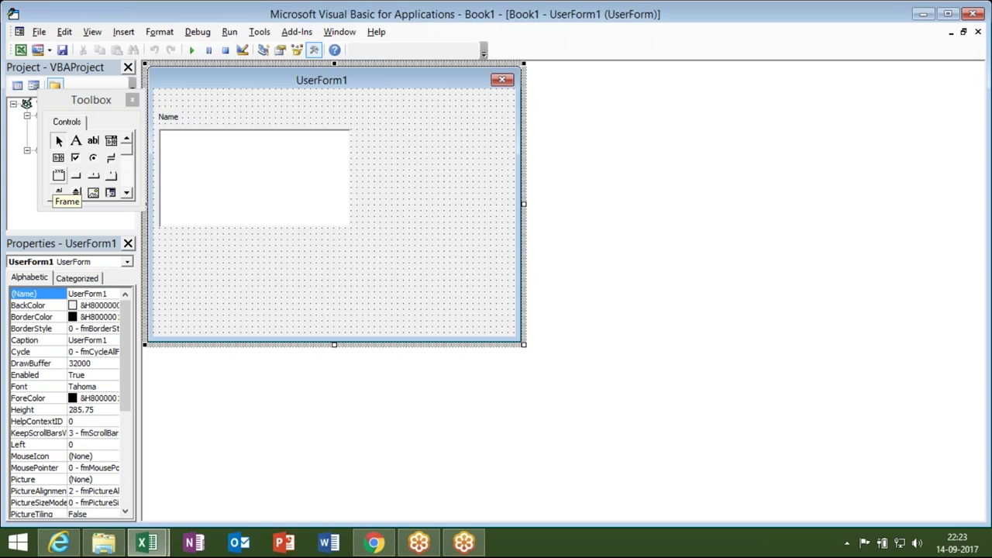
left_click(194, 159)
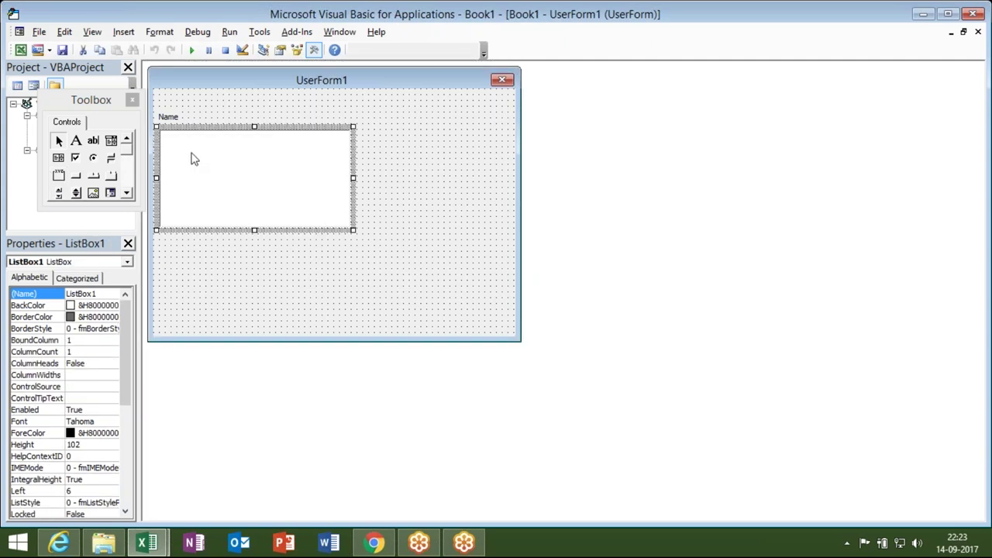
- Set ListBox1's RowSource property to sheet1!A1:A9
left_click_drag(123, 305, 124, 415)
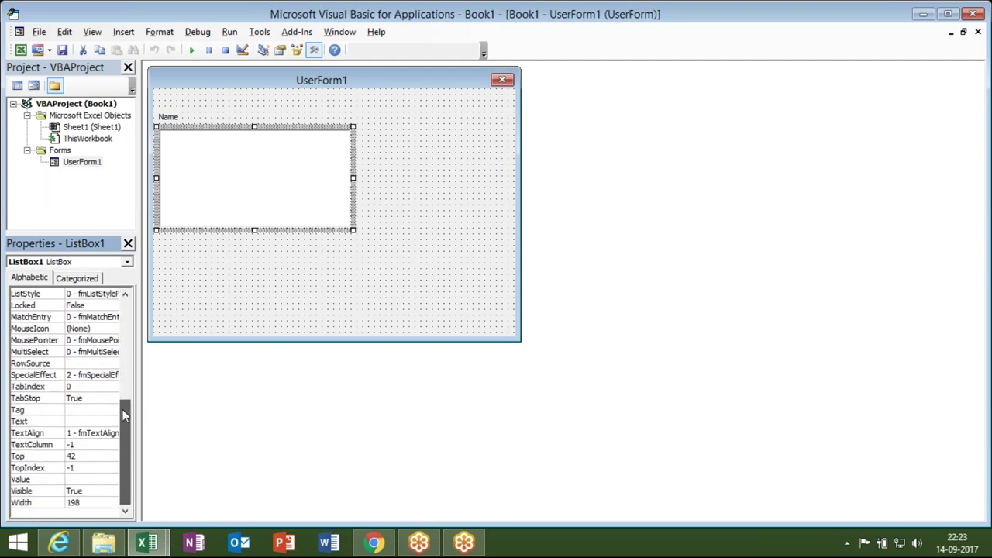
left_click_drag(122, 414, 127, 403)
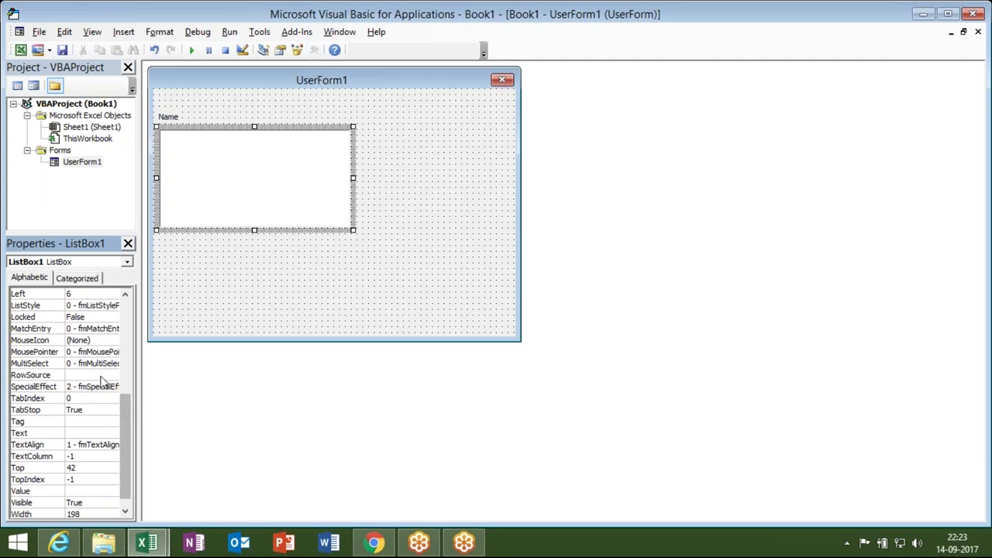
left_click(98, 375)
type("sheet1!")
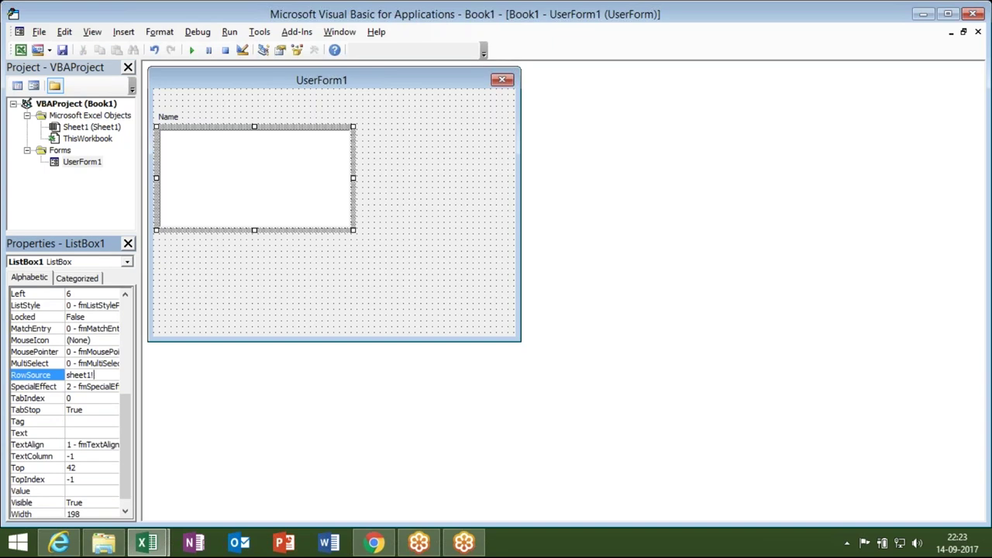
type("A1:A9")
key("Return")
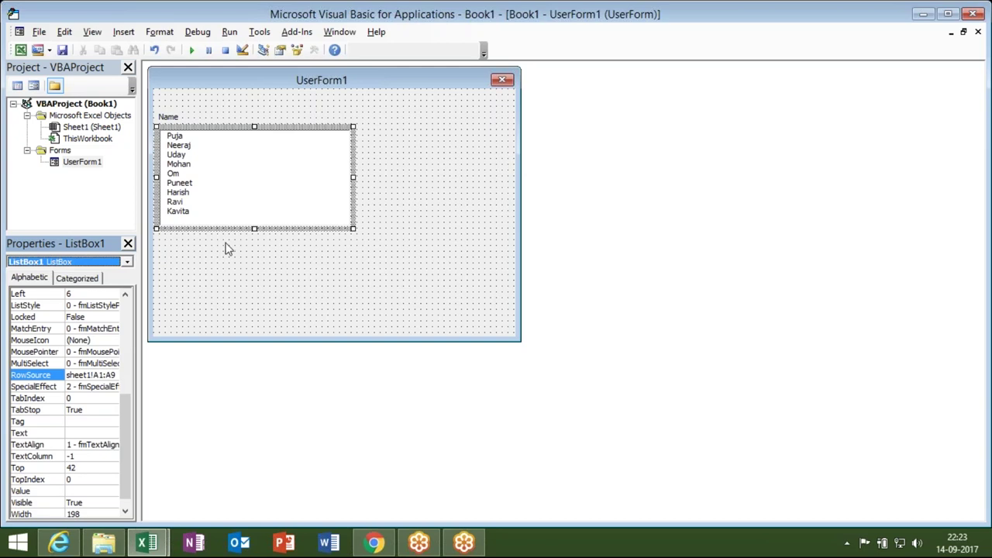
- Try running UserForm1 from the designer and dismiss the permission-denied error
left_click(193, 50)
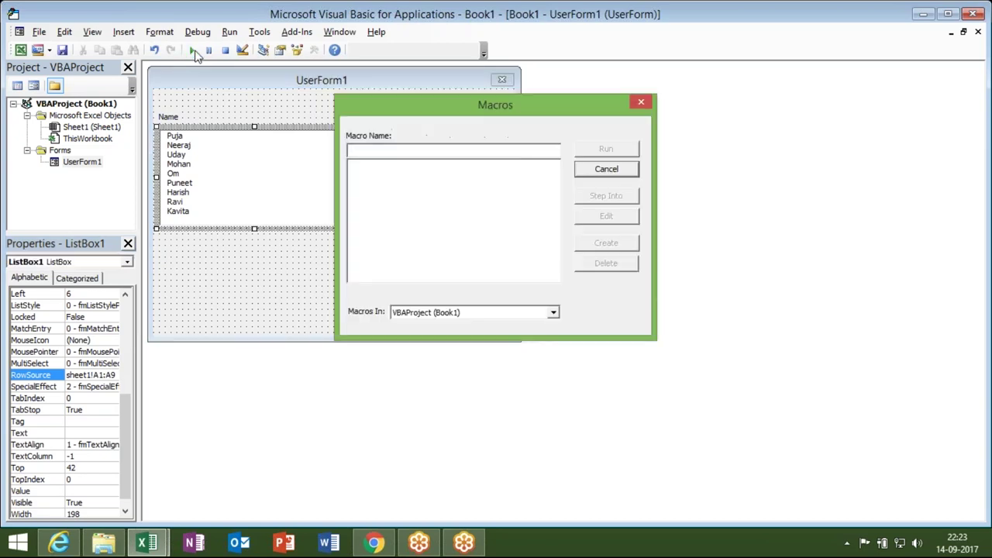
key("Escape")
left_click(392, 283)
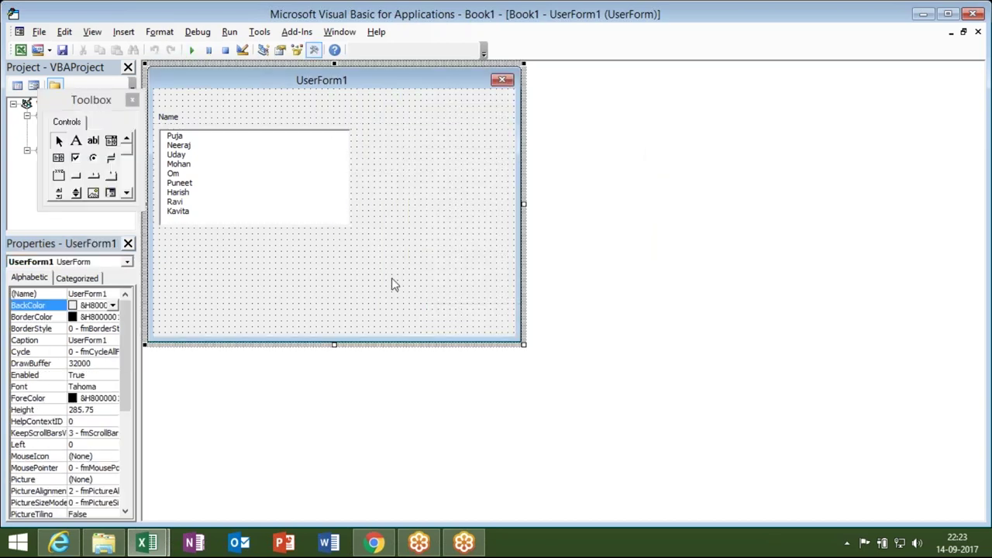
left_click(193, 51)
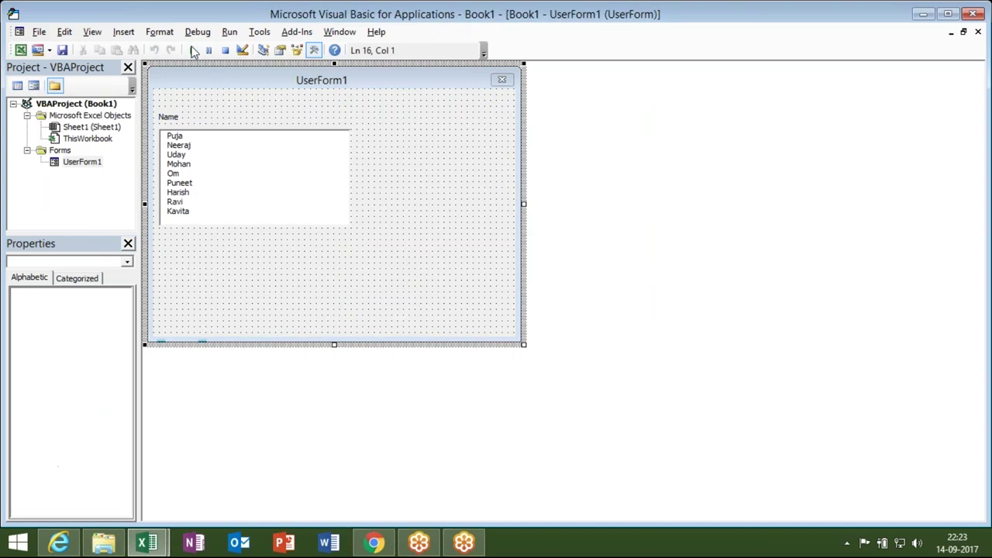
left_click(504, 329)
- Delete the old AddItem block, then run the form, pick a name, and close it
left_click_drag(274, 262, 165, 158)
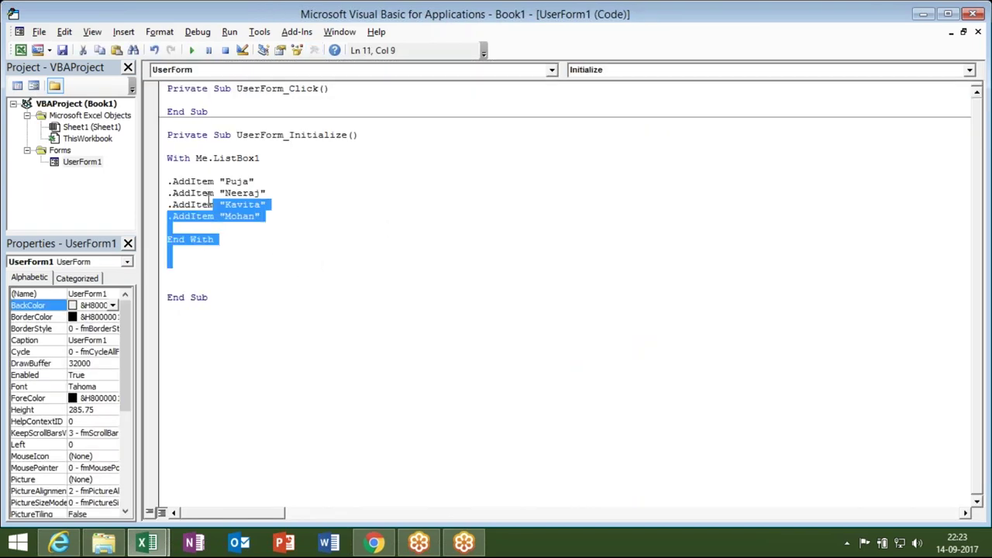
key("Delete")
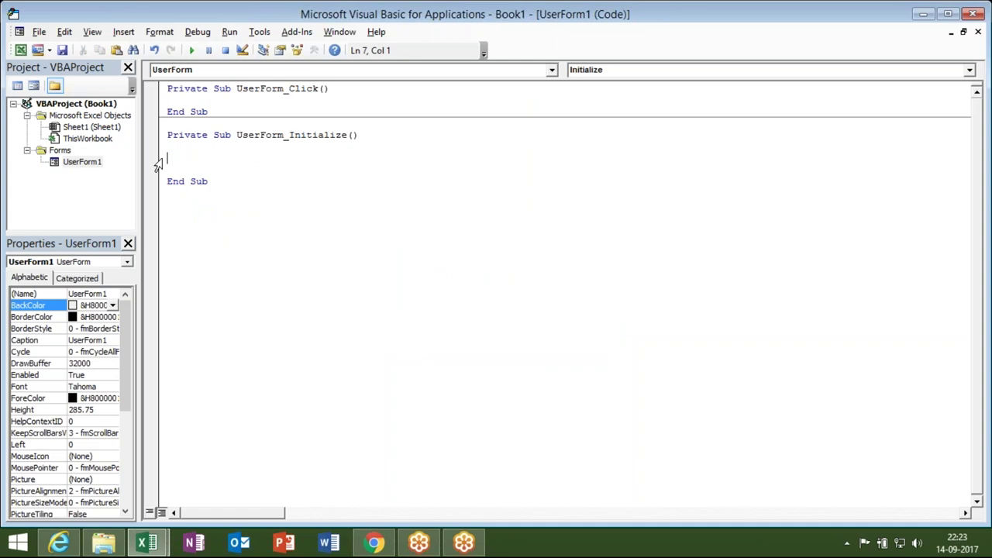
left_click(192, 51)
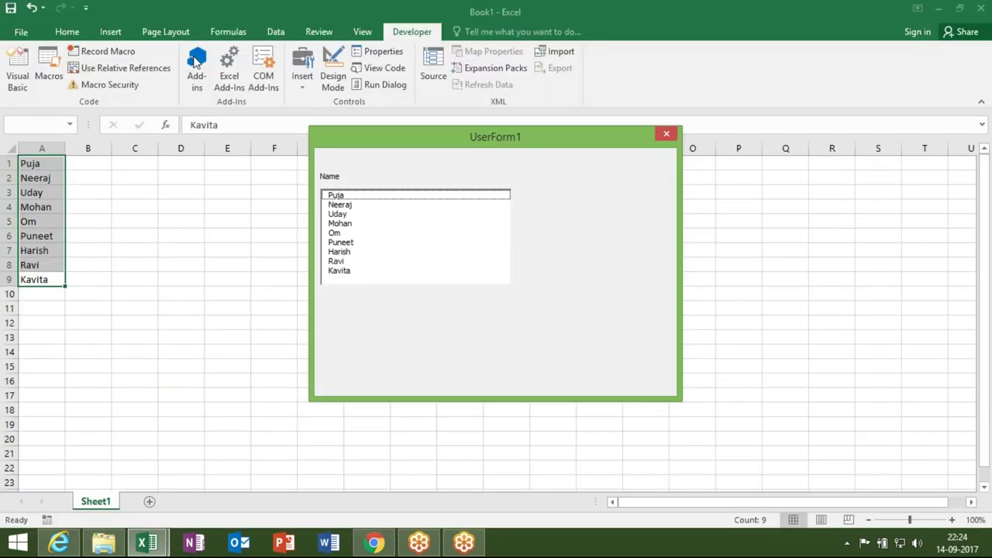
left_click(347, 243)
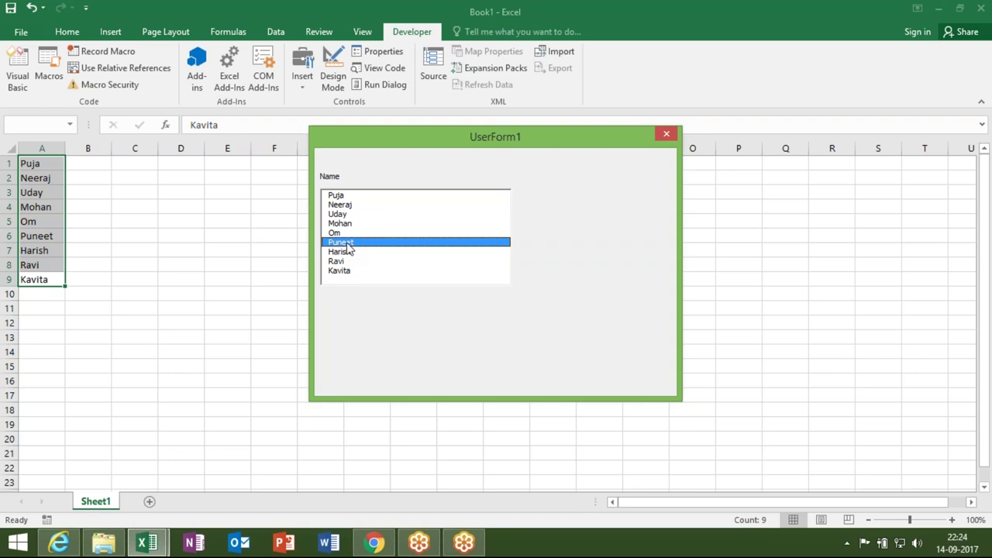
left_click(667, 137)
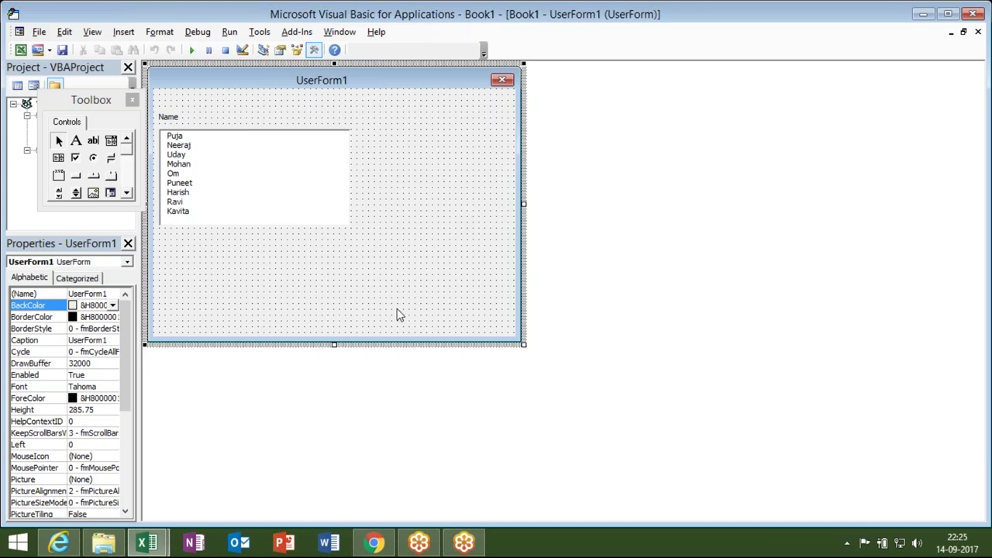
- On Sheet1, start an OFFSET formula in D2 anchored at cell A1
key("alt+F11")
left_click(277, 179)
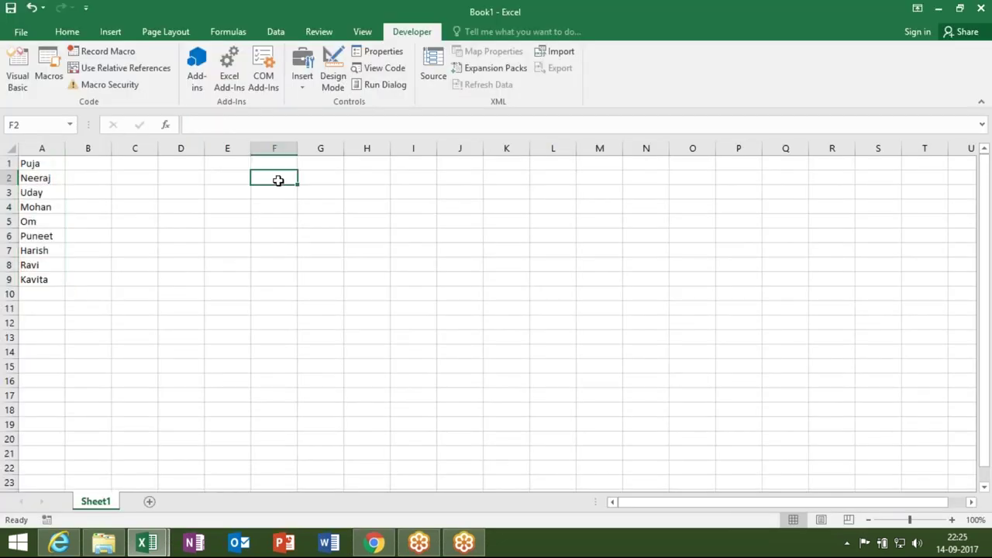
left_click(212, 177)
type("=off")
key("Tab")
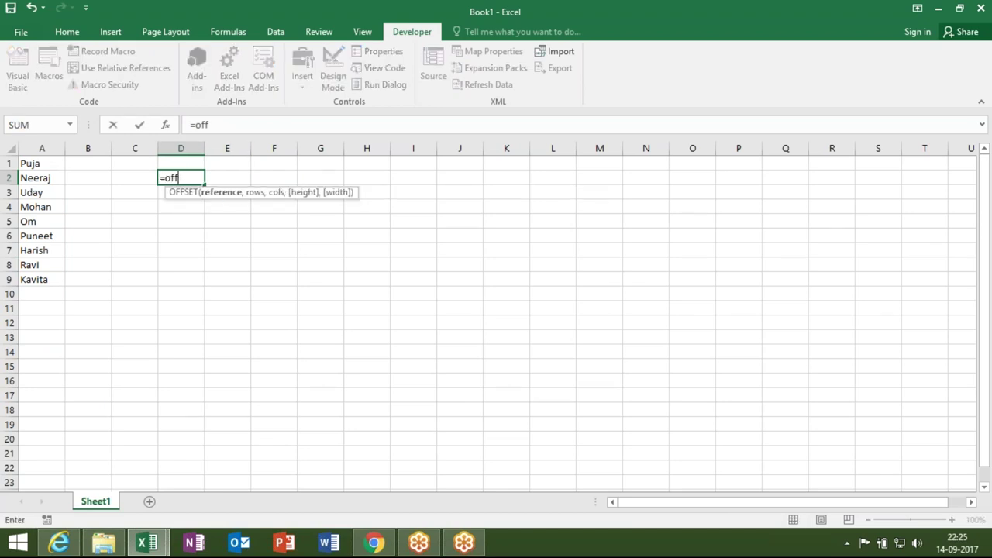
left_click(49, 163)
- Finish =OFFSET(A1,0,0,COUNTA(A:A),1) in D2 and copy it from the formula bar
type(",")
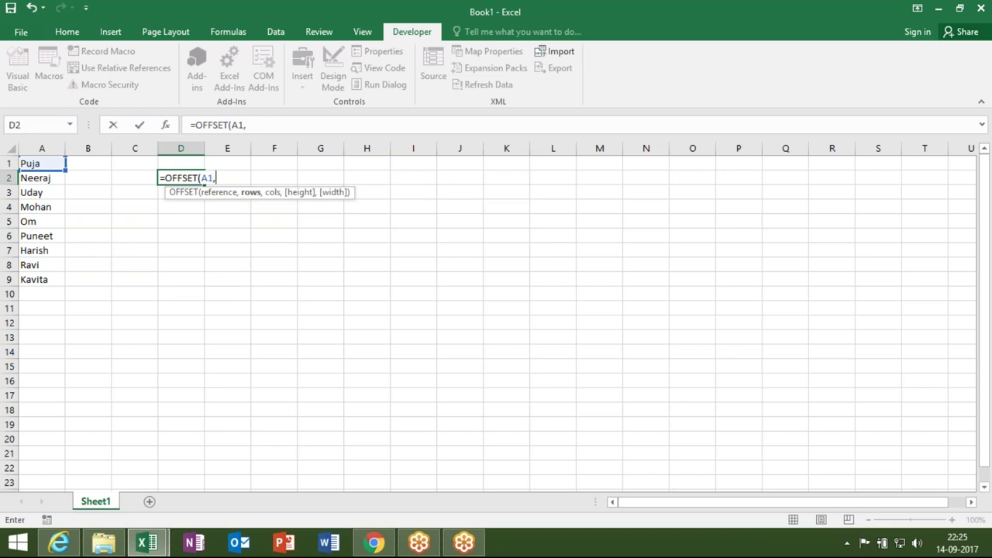
type("0,0,cou")
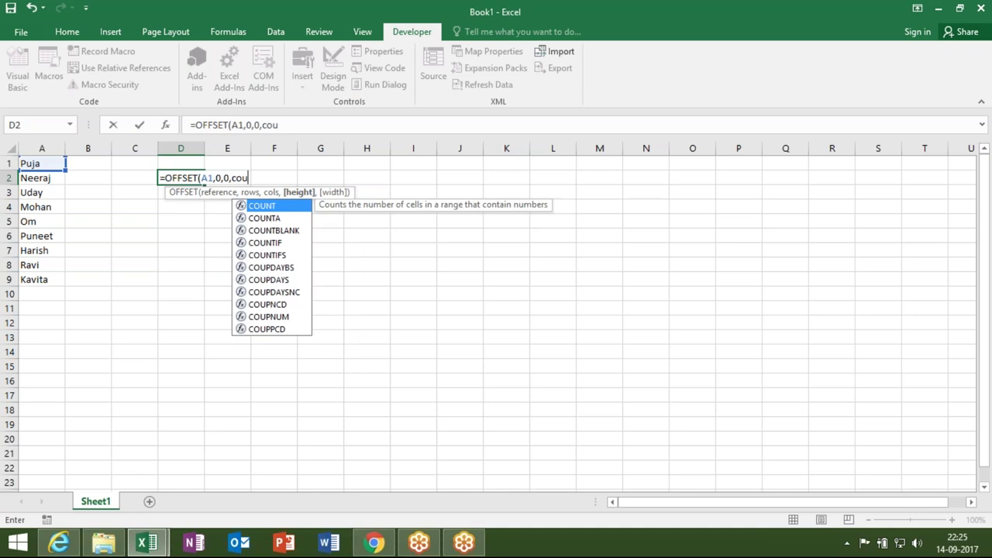
key("Down")
key("Tab")
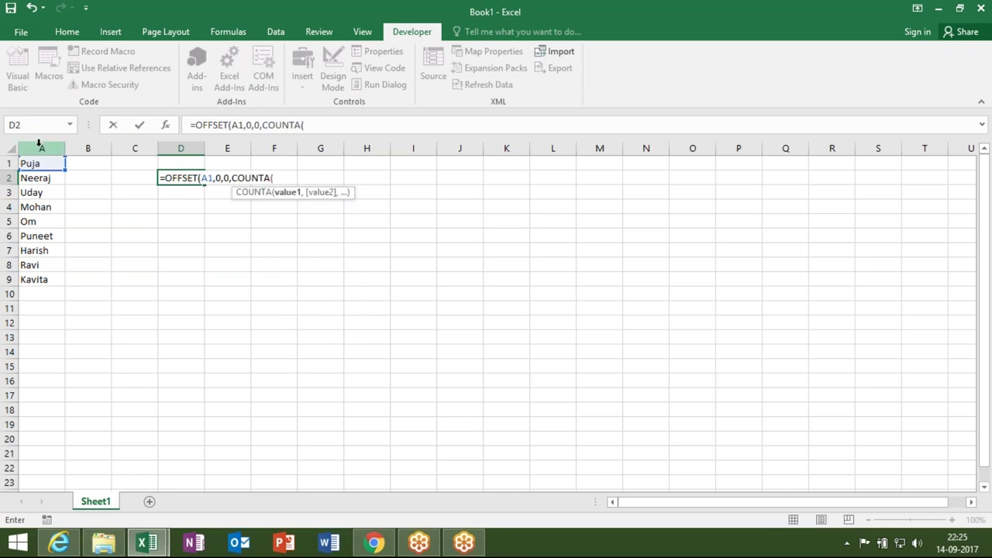
left_click(40, 147)
type(")")
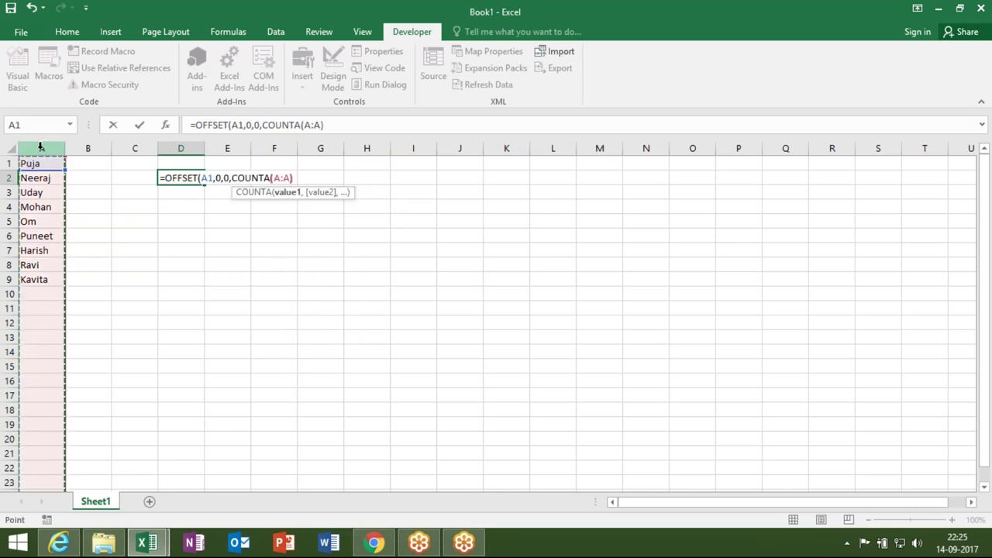
type(",1")
key("Return")
key("Return")
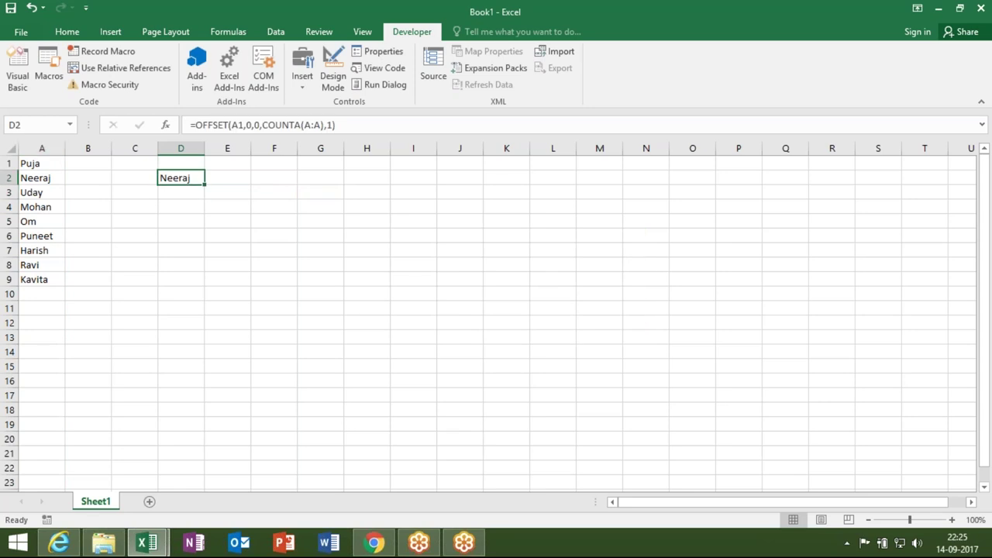
left_click_drag(197, 125, 338, 138)
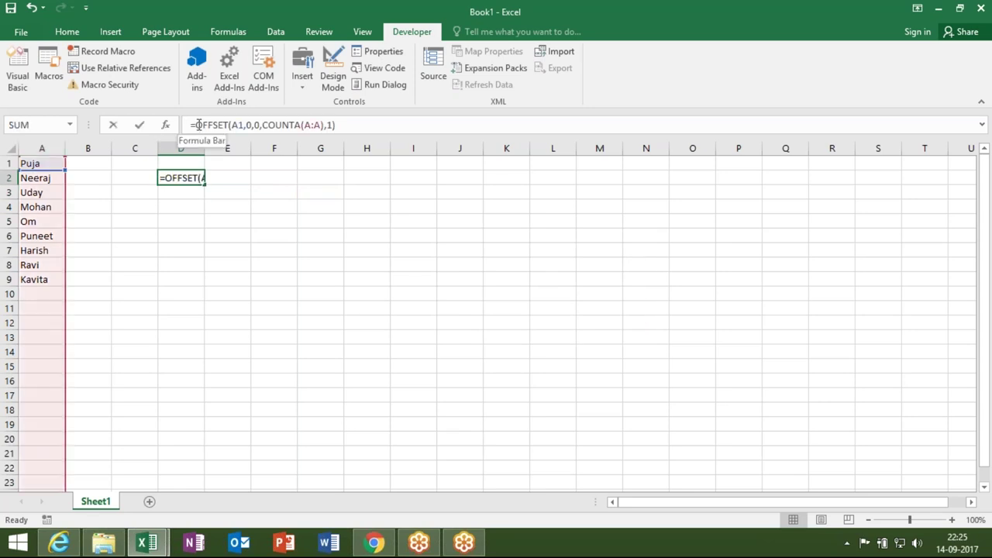
key("Escape")
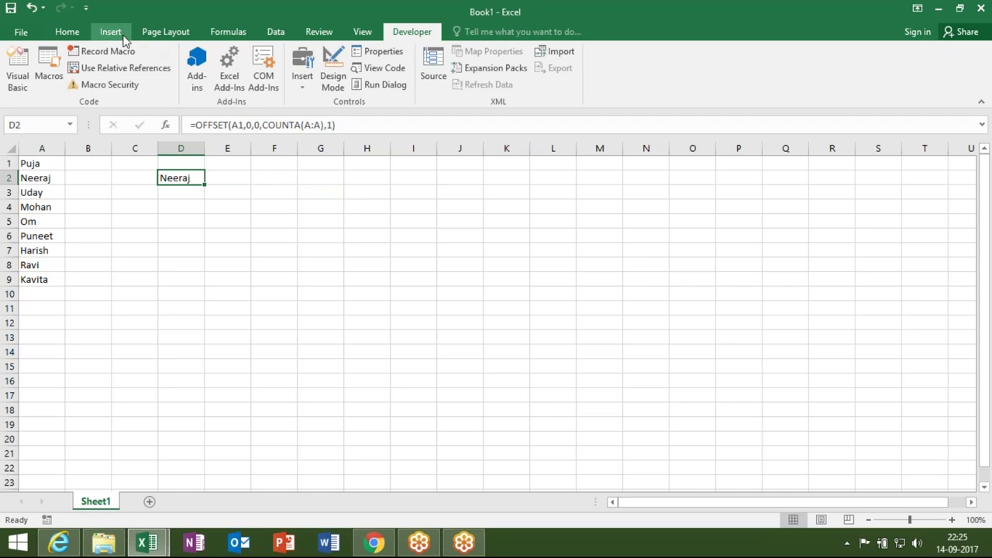
- Define the name Data as the pasted OFFSET formula, with $A$1 made absolute
left_click(110, 33)
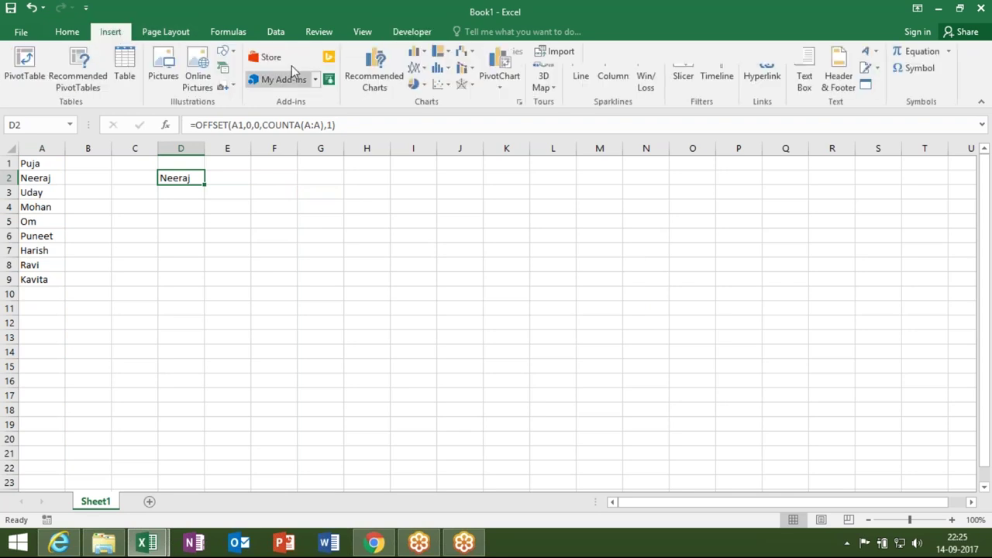
left_click(277, 32)
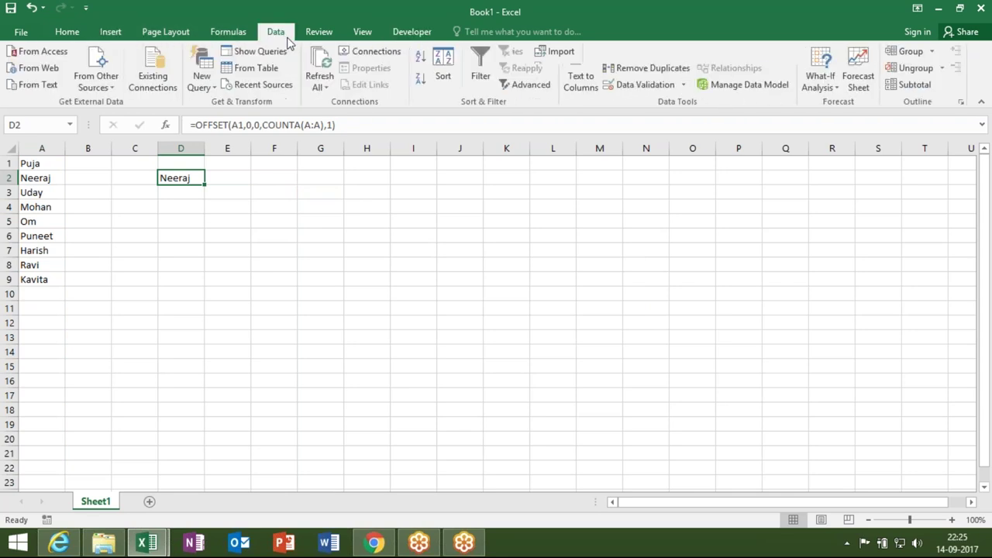
left_click(218, 34)
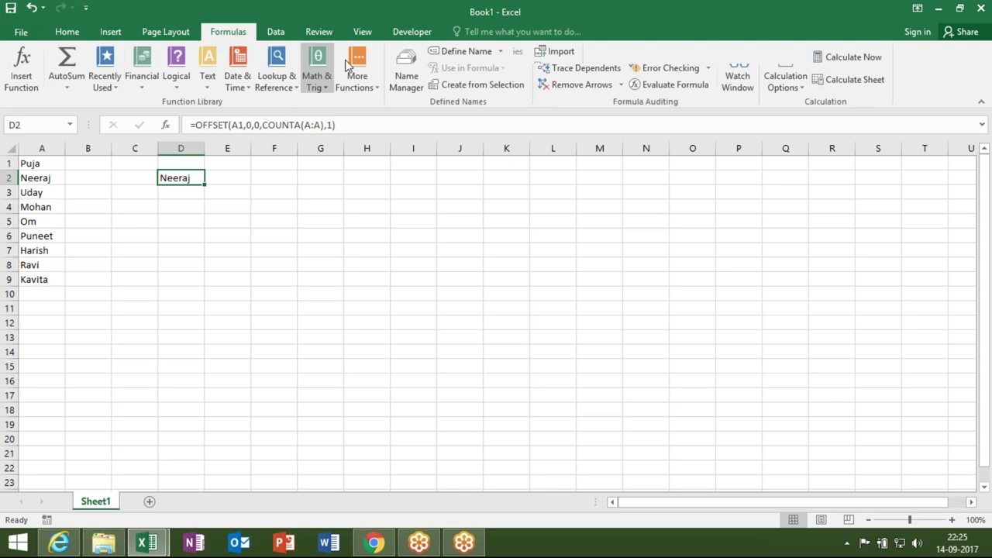
left_click(462, 51)
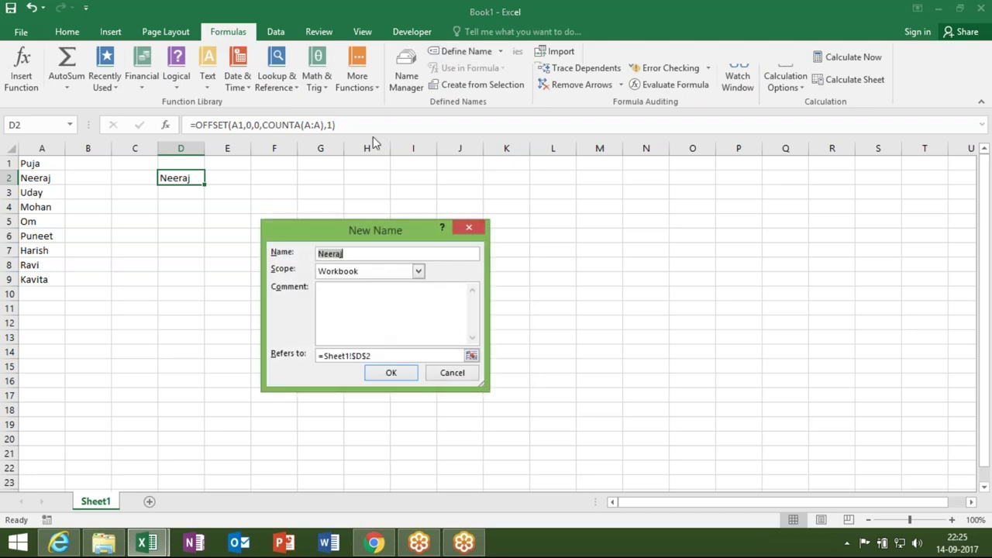
type("Data")
left_click(370, 356)
key("BackSpace")
key("BackSpace")
key("BackSpace")
key("BackSpace")
key("BackSpace")
key("BackSpace")
key("ctrl+v")
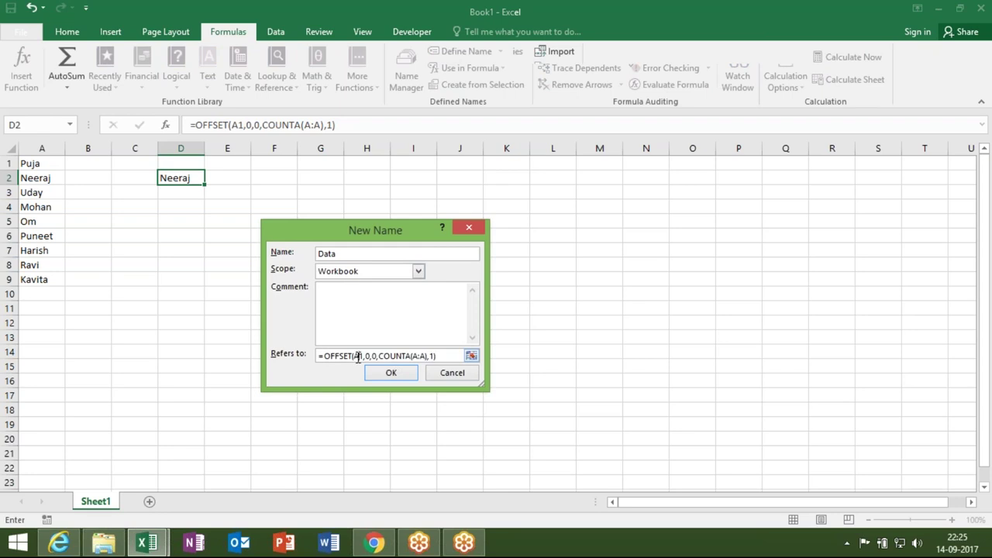
left_click(358, 357)
key("F4")
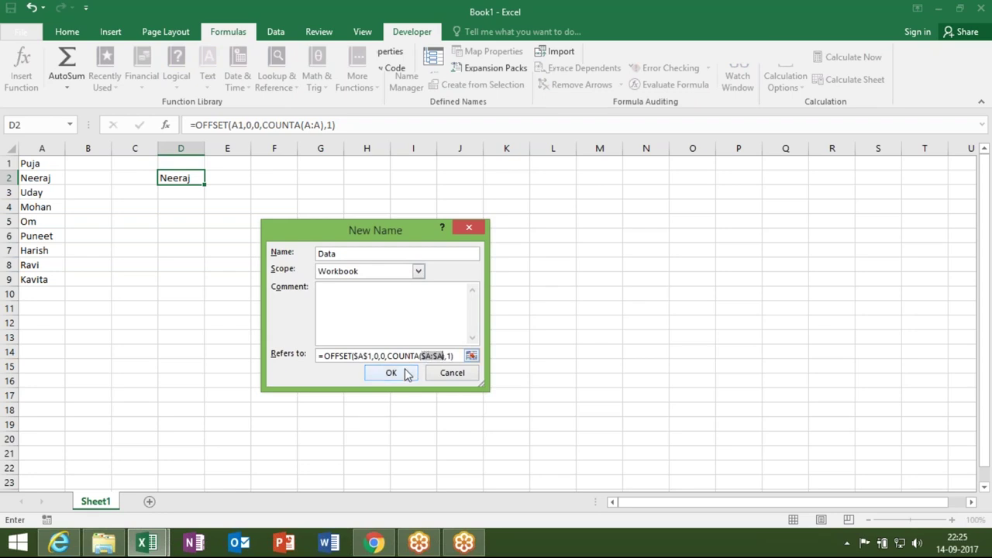
left_click(405, 373)
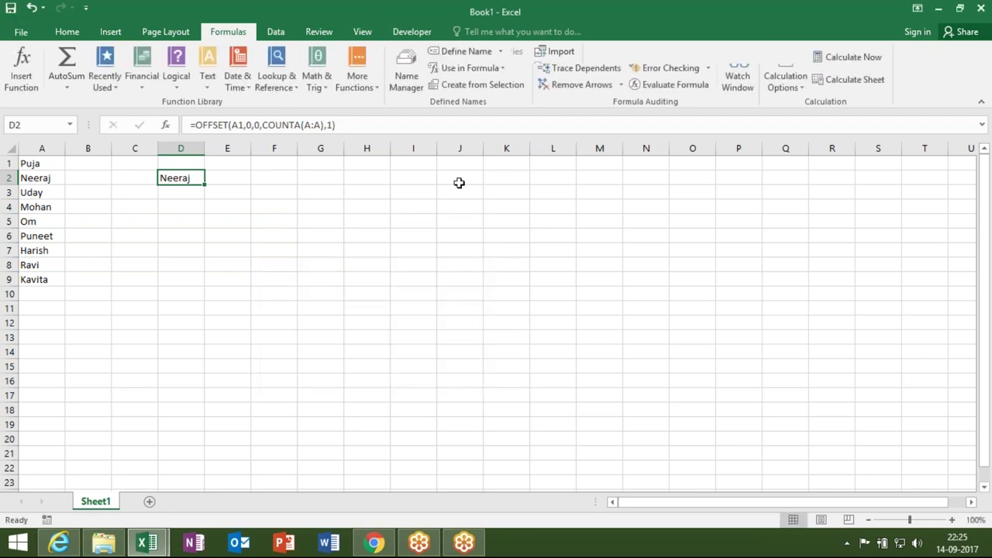
- Check the Data range in Name Manager, then return to the VBA editor
left_click(407, 87)
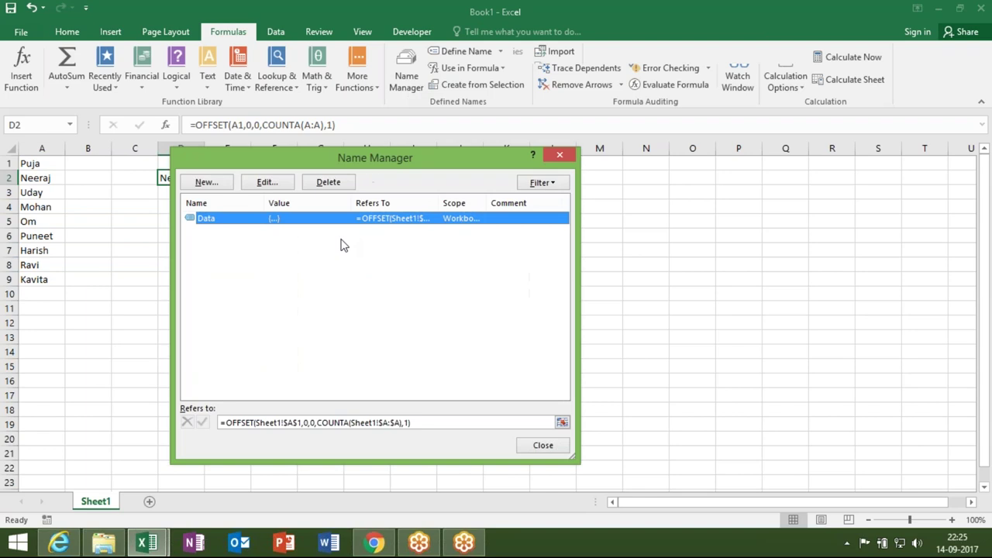
left_click(280, 422)
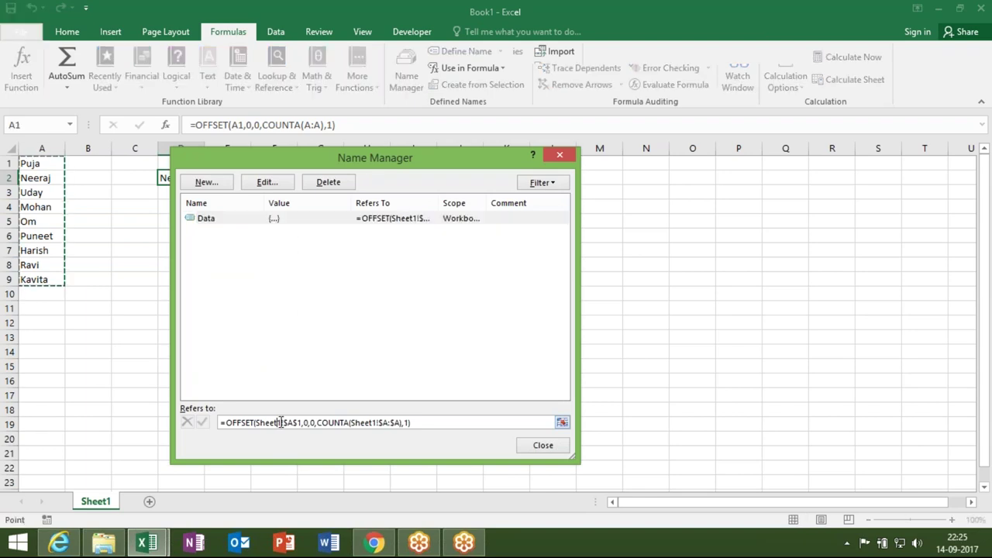
left_click(527, 448)
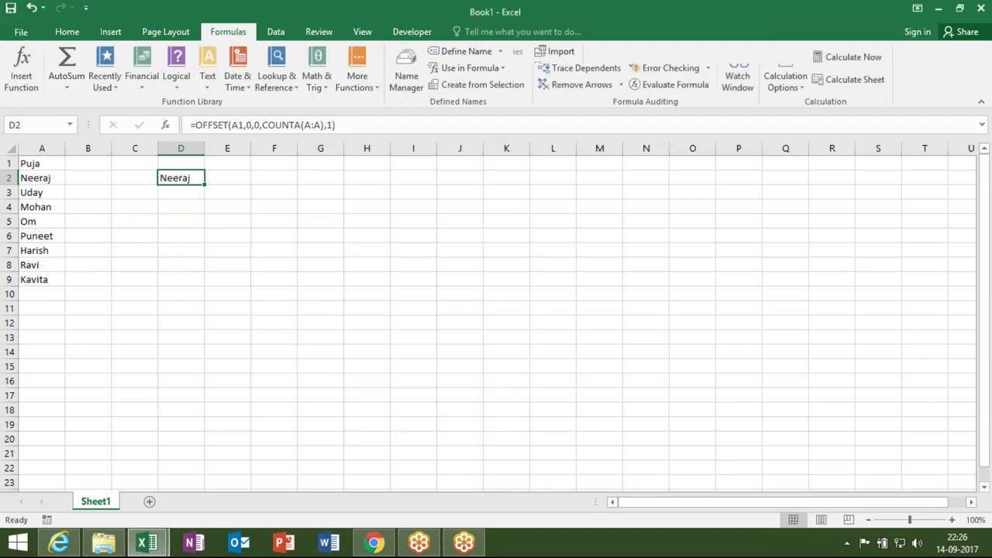
key("alt+F11")
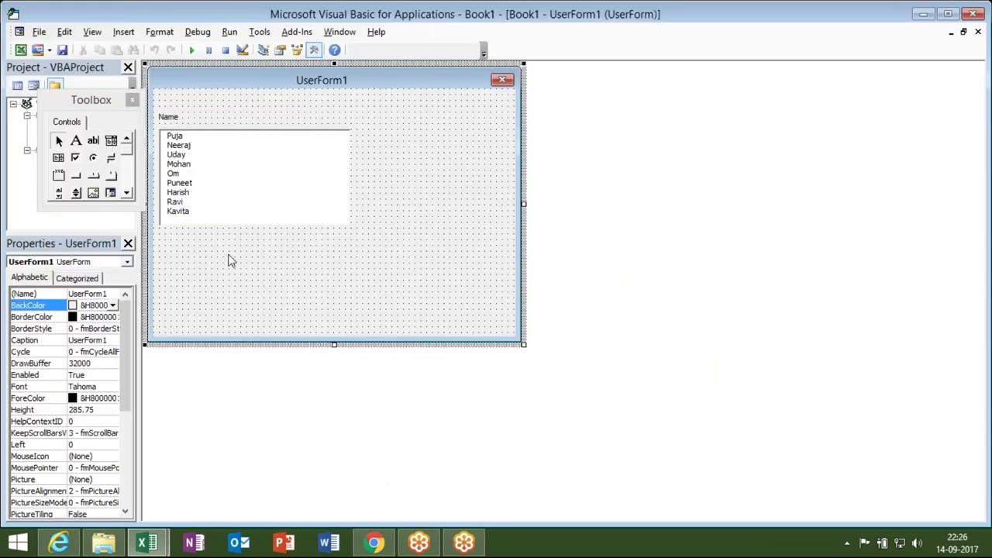
- Change ListBox1's RowSource from the fixed A1:A9 range to the named range data
left_click(225, 219)
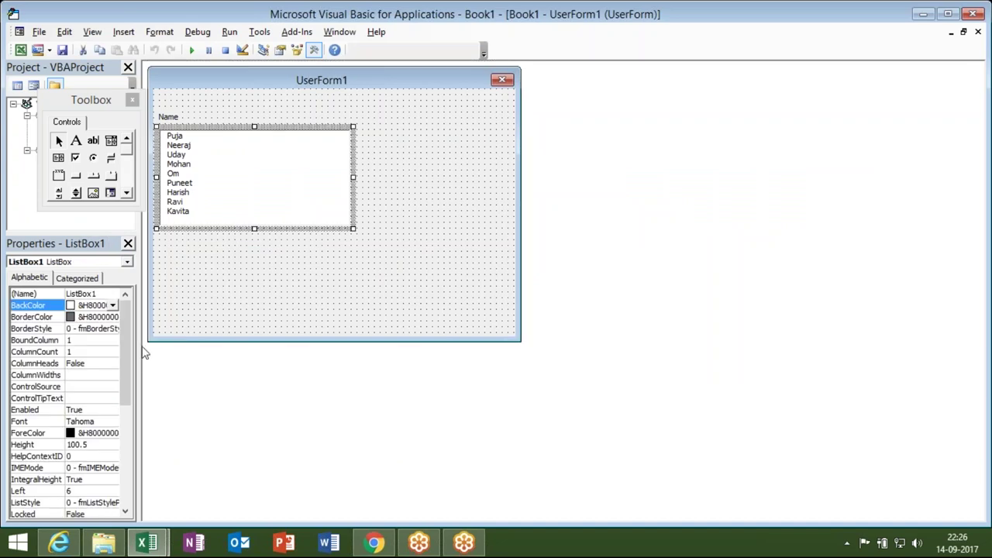
left_click(119, 398)
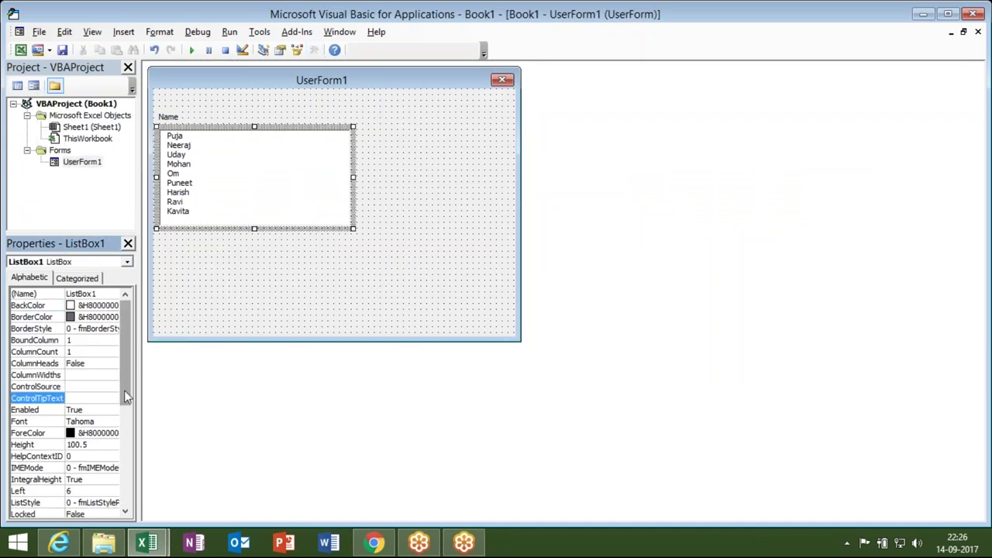
left_click_drag(127, 400, 130, 496)
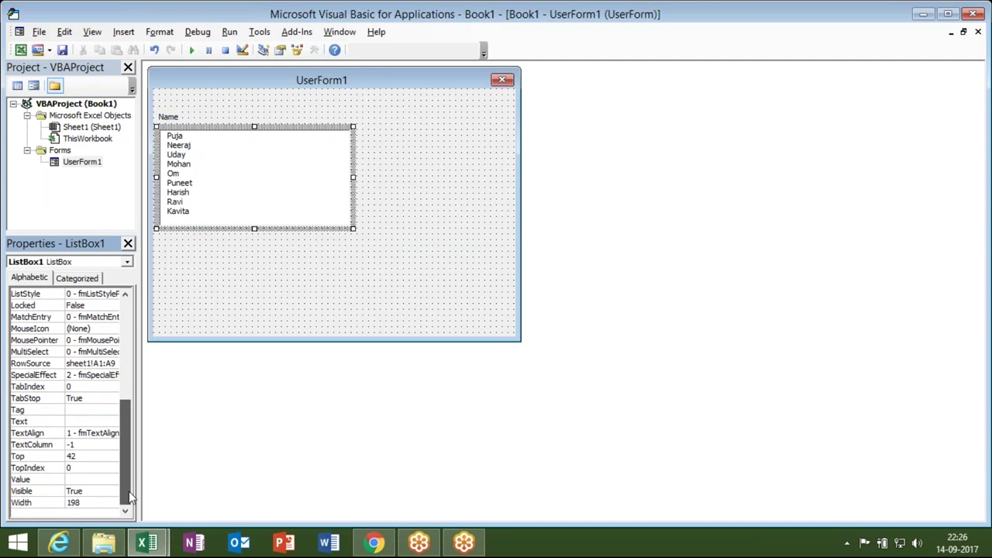
left_click(116, 364)
key("BackSpace")
key("BackSpace")
key("BackSpace")
key("BackSpace")
key("BackSpace")
type("data")
key("Tab")
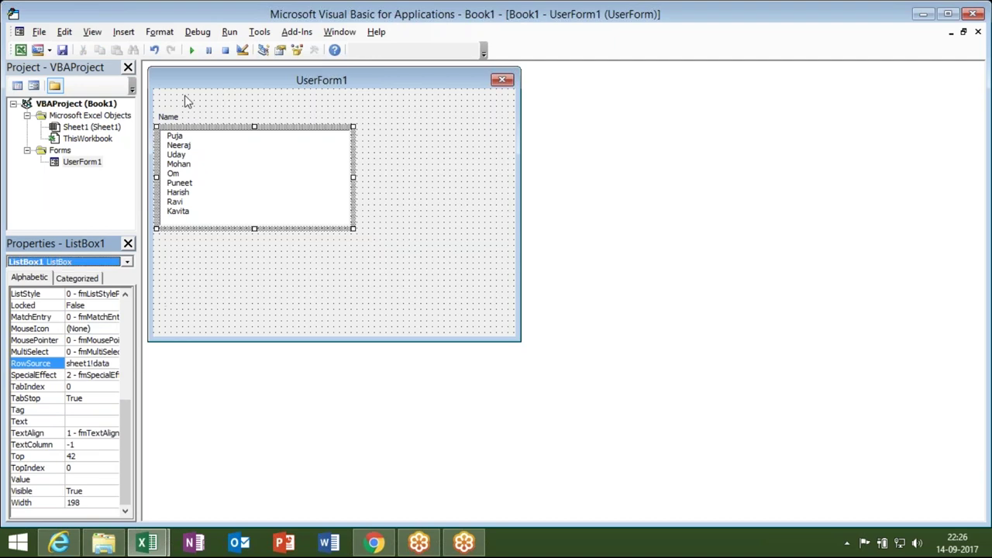
- Run UserForm1 to test the list, then close the running form
left_click(192, 51)
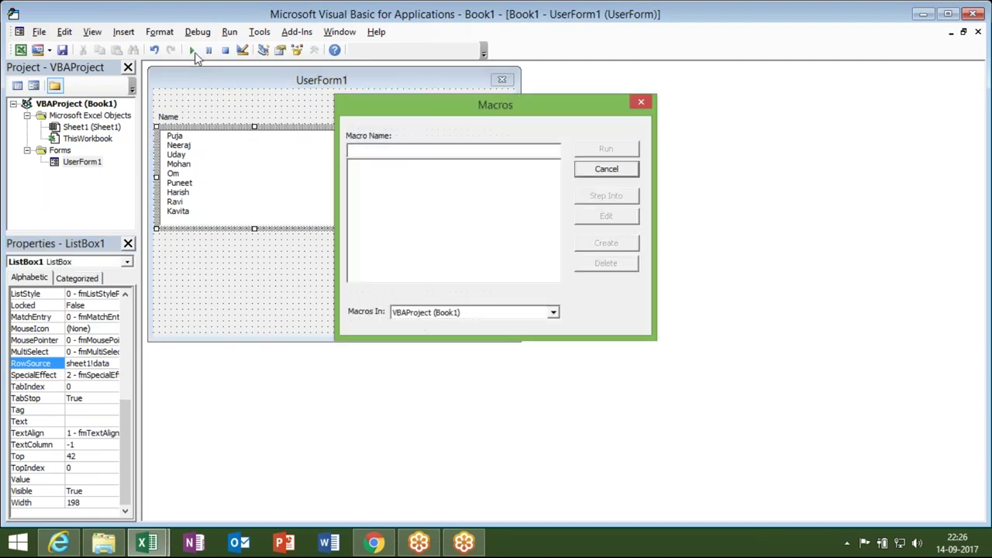
key("Escape")
left_click(288, 281)
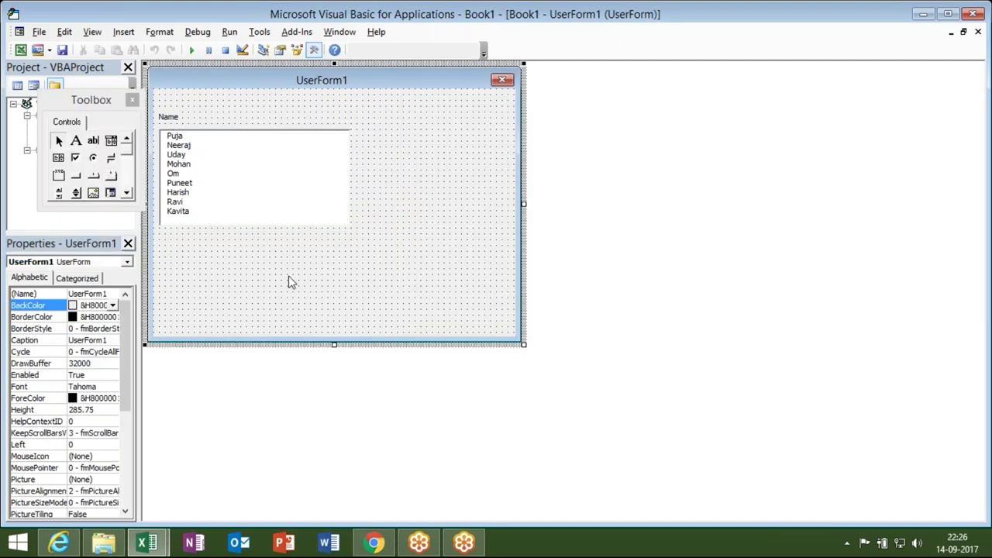
left_click(192, 49)
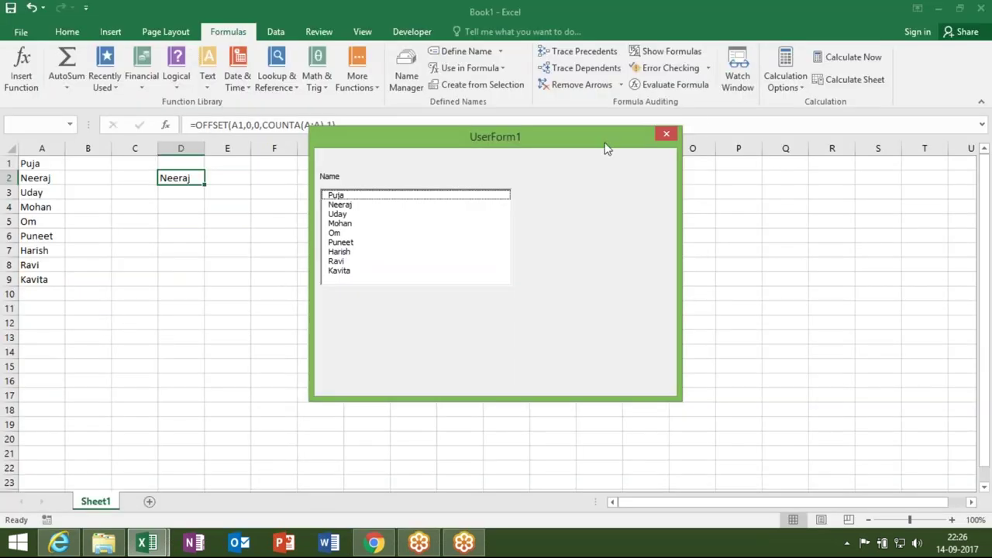
left_click(667, 134)
- Back on the worksheet, start a new entry in empty cell A10 below the names
key("alt+F11")
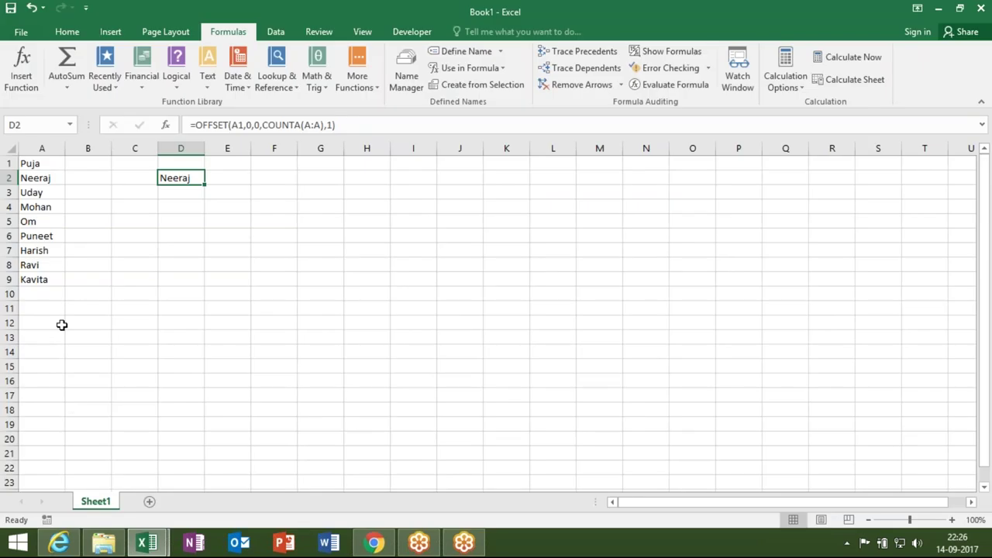
left_click(40, 296)
type("OM")
- Replace the mistaken A10 entry with the name Udit
key("Escape")
type("U")
type("dit")
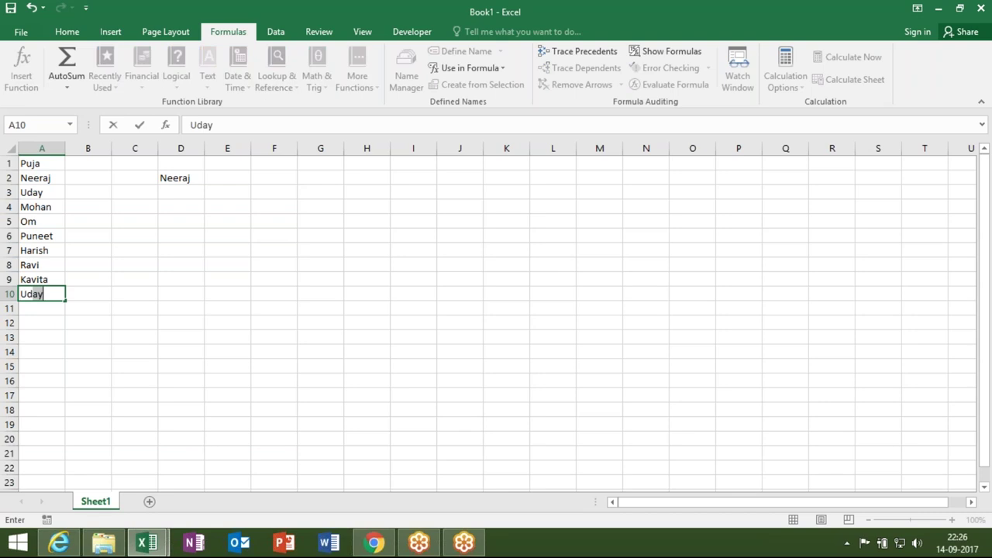
key("Return")
- Run UserForm1 again to confirm Udit appears as the tenth name, then close it
key("alt+F11")
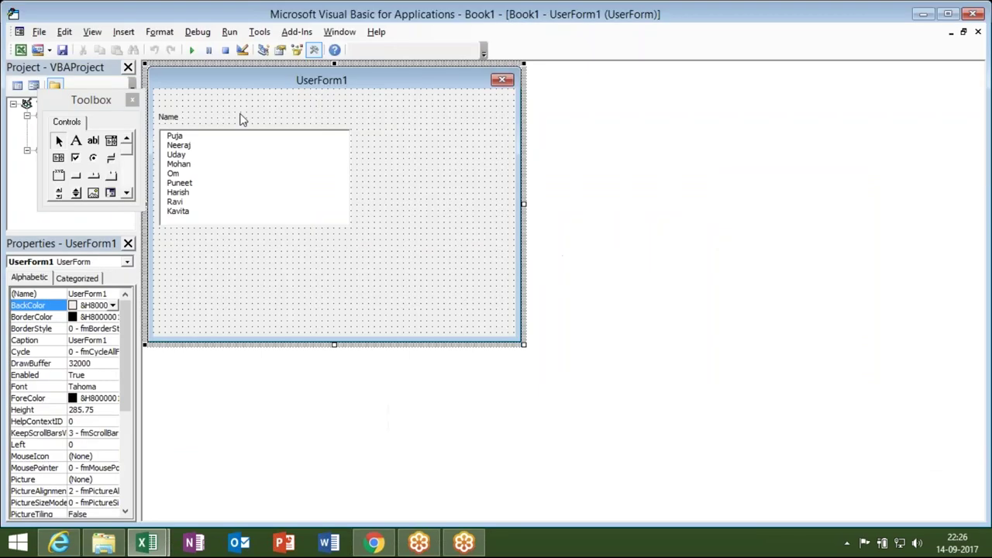
left_click(193, 52)
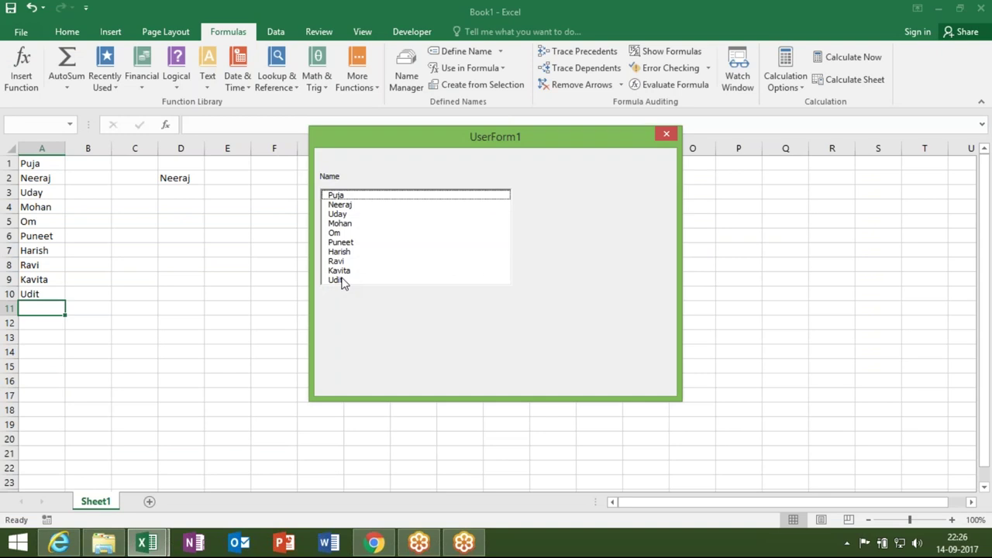
left_click(666, 136)
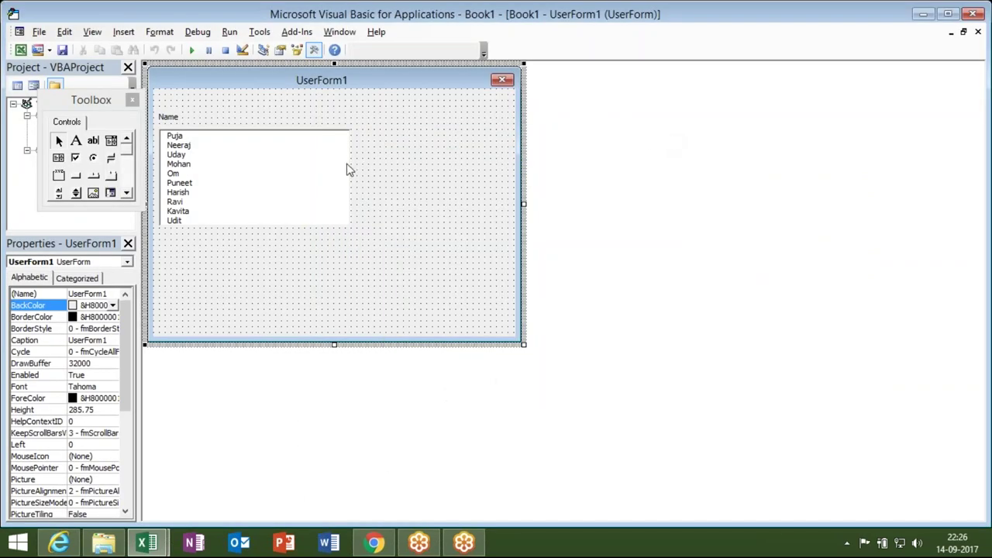
left_click(76, 140)
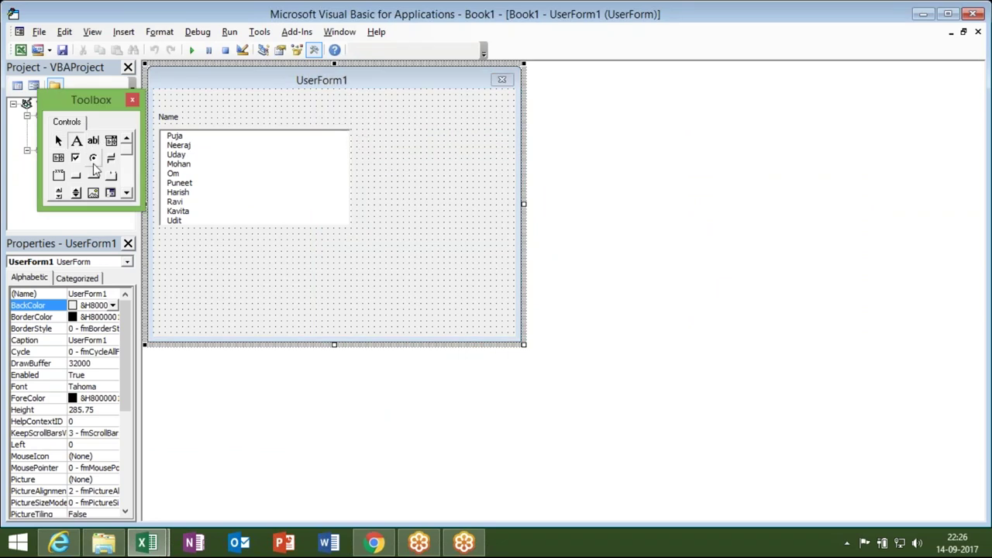
- Draw a second list box (ListBox2) to the right of the first list
left_click(58, 157)
left_click_drag(363, 130, 482, 219)
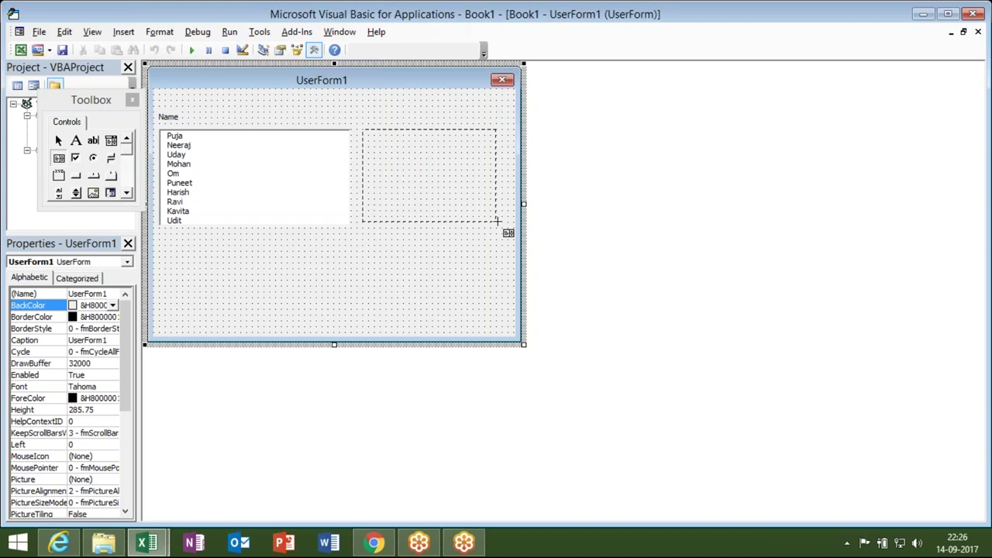
left_click_drag(482, 219, 460, 224)
- Create the UserForm_Initialize procedure in the form's code with a blank line inside
double_click(446, 256)
left_click(571, 70)
left_click(581, 124)
key("Return")
key("Return")
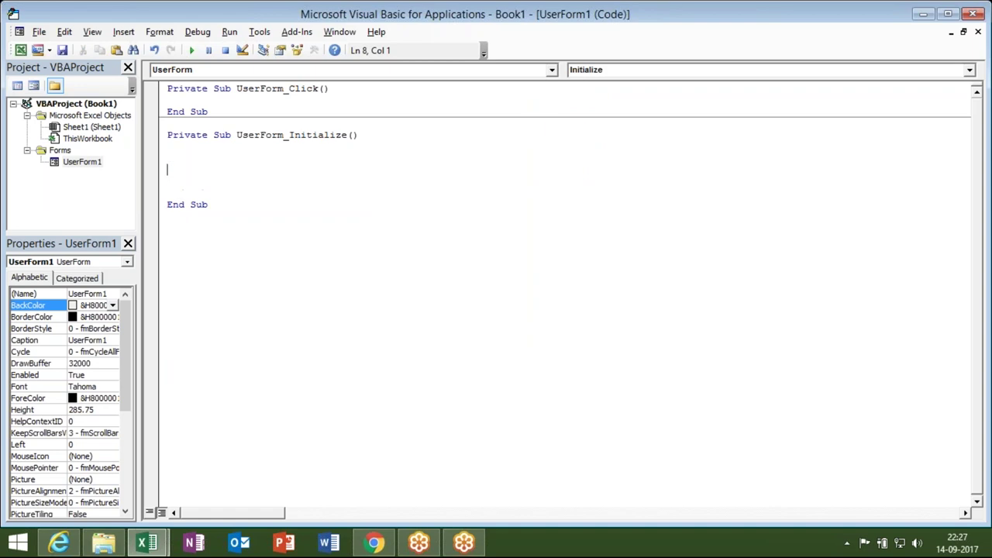
key("Up")
- Write the loop header For i = 1 To Range("A65000").End(xlUp).Row
type("fd")
key("BackSpace")
type("or 1 t")
key("BackSpace")
key("BackSpace")
key("BackSpace")
type("i=")
type("1 to")
key("alt+F11")
key("alt+Tab")
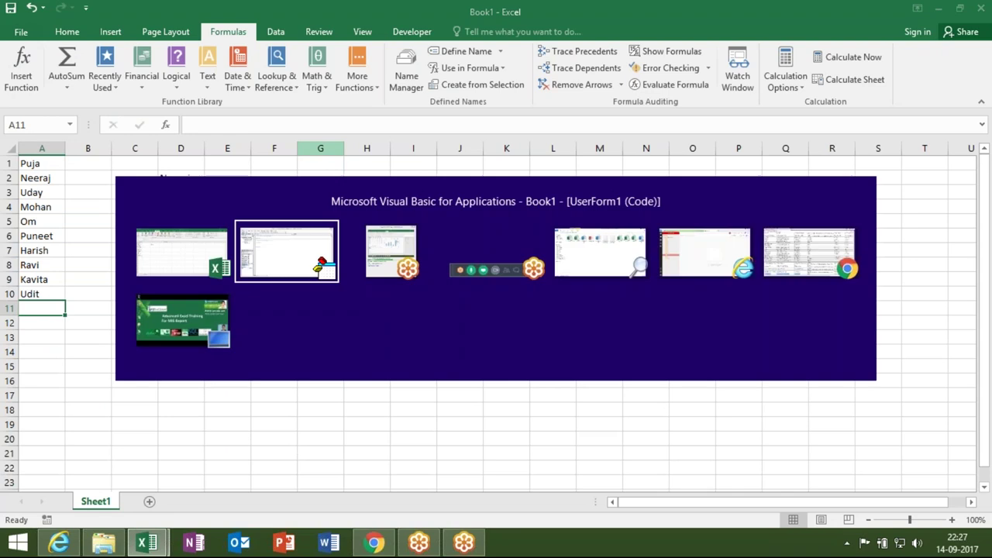
type("range")
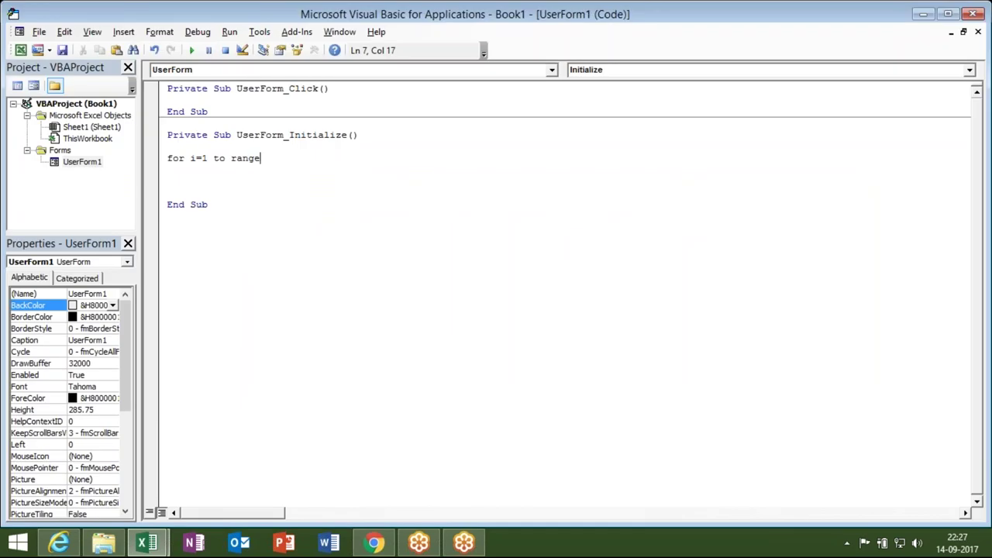
type("(\"A")
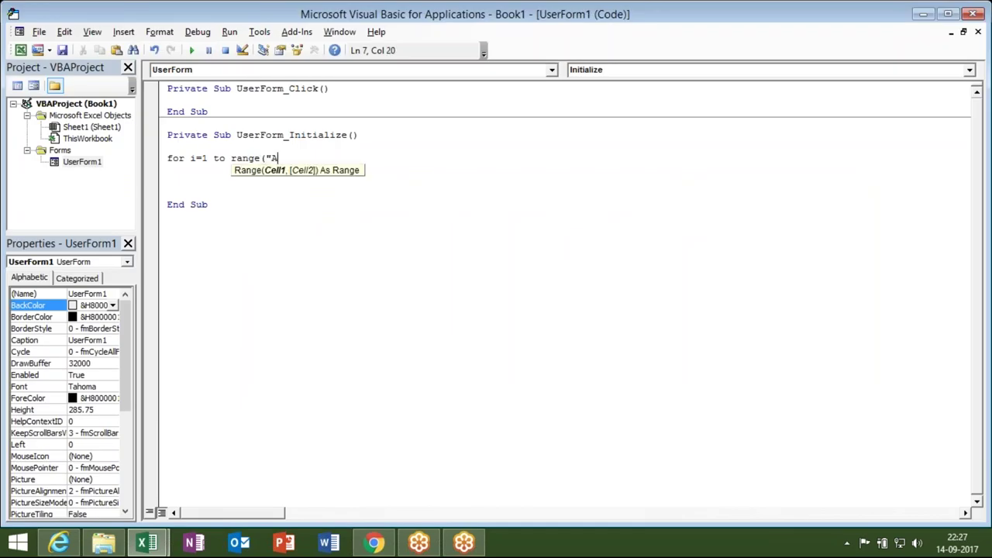
type("65000")
type(").end(")
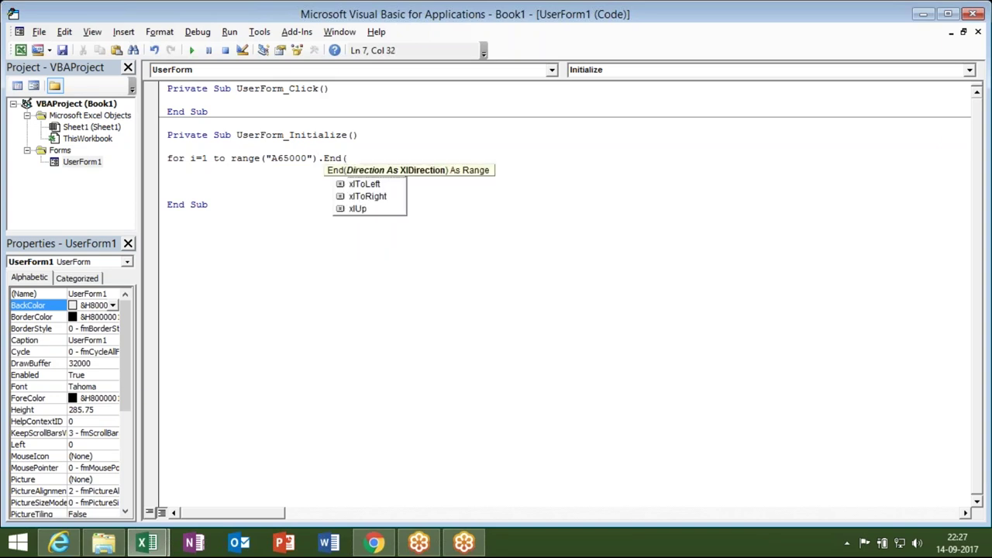
type("xlUp")
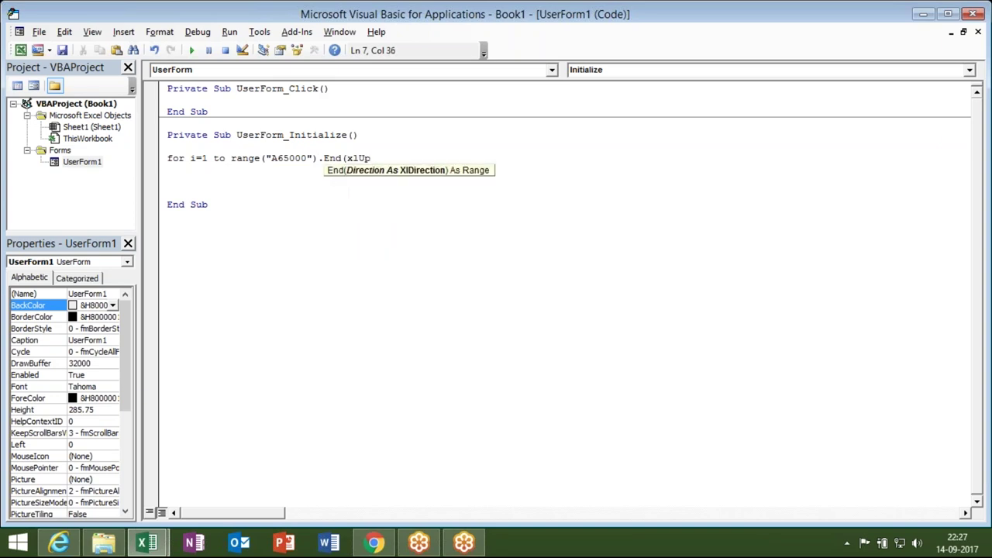
type(").of")
key("Tab")
key("BackSpace")
key("BackSpace")
key("BackSpace")
key("BackSpace")
key("BackSpace")
key("BackSpace")
type(".row")
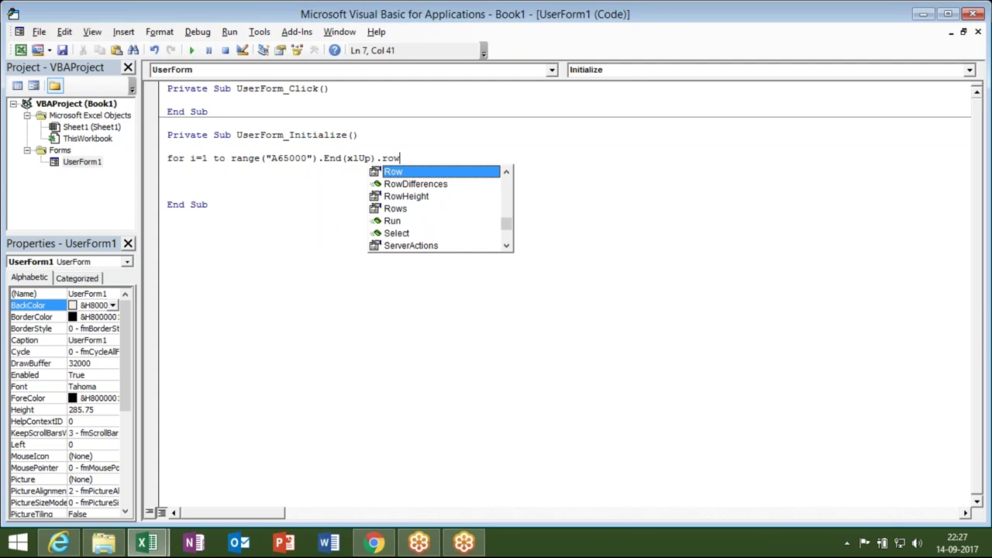
key("Tab")
- Add Me.ListBox2.AddItem Cells(i, 1).Value as the loop body and close with Next i
key("Return")
key("Return")
type("w")
key("BackSpace")
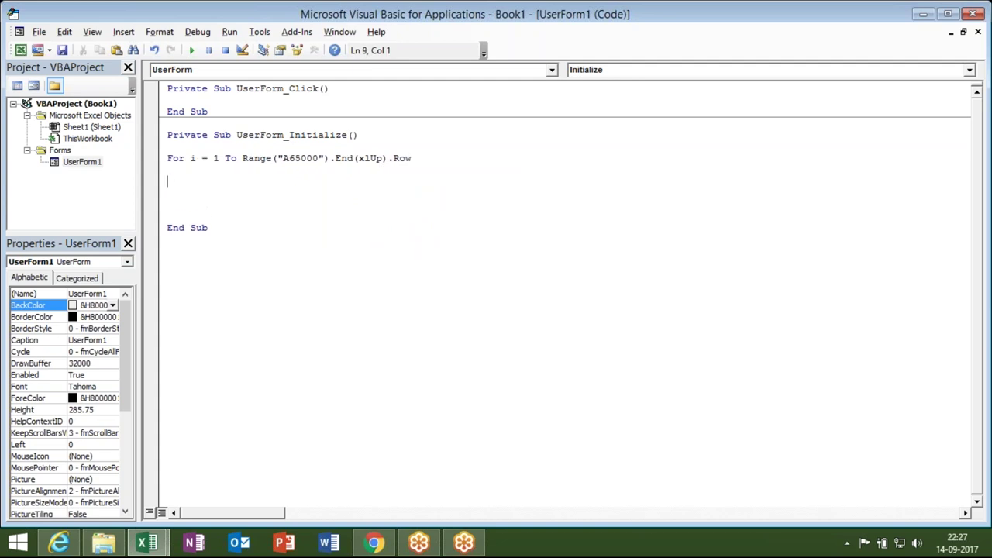
type("me.")
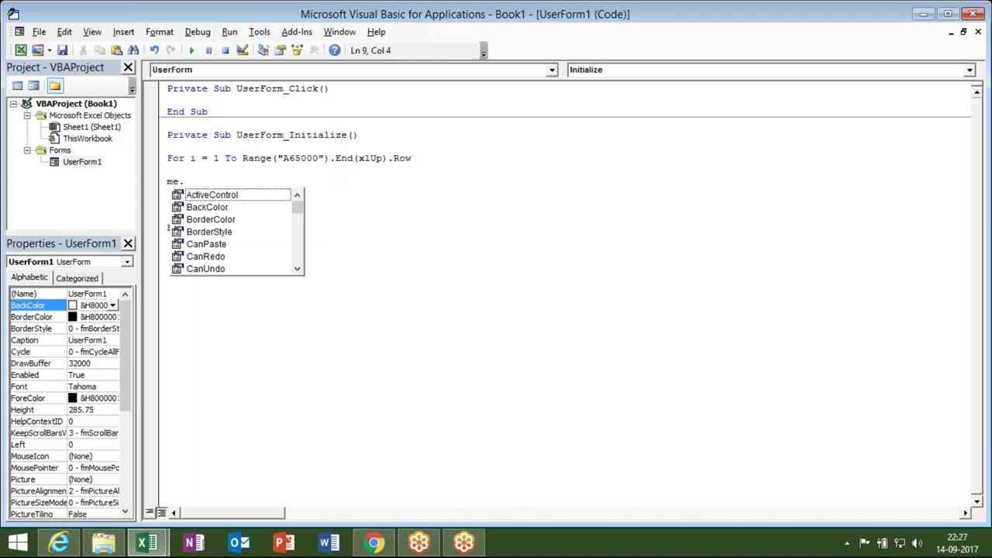
type("li")
key("Down")
key("Tab")
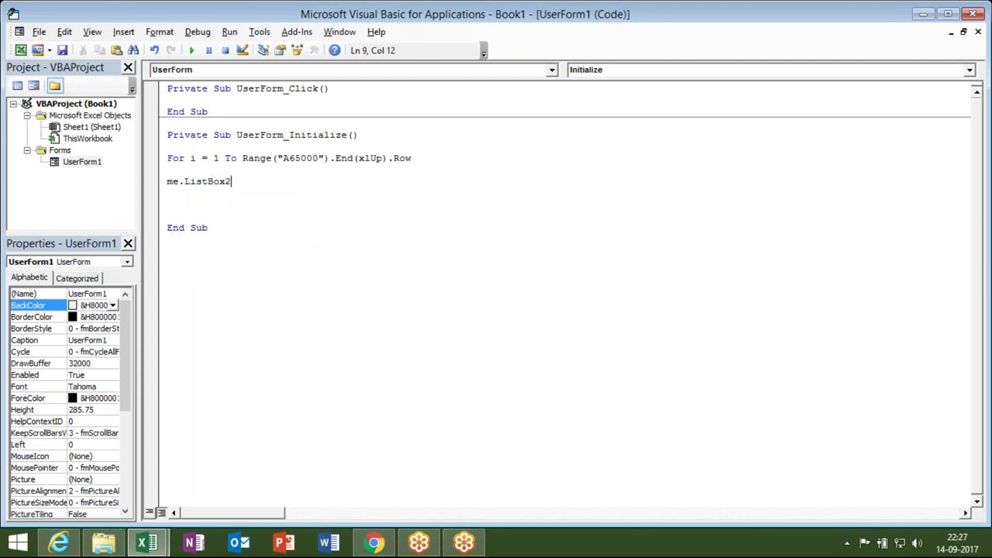
type(".ad")
key("Tab")
type("cells")
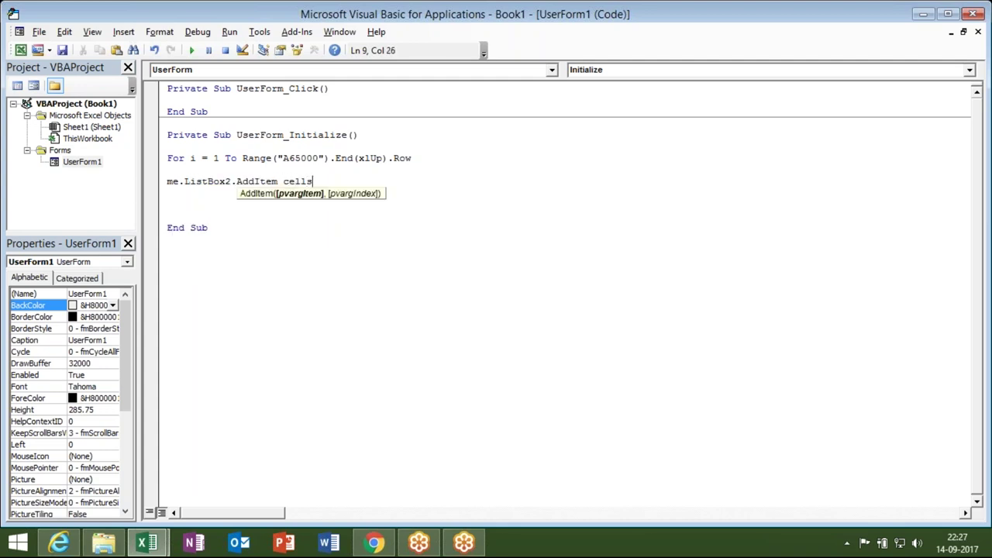
type("(")
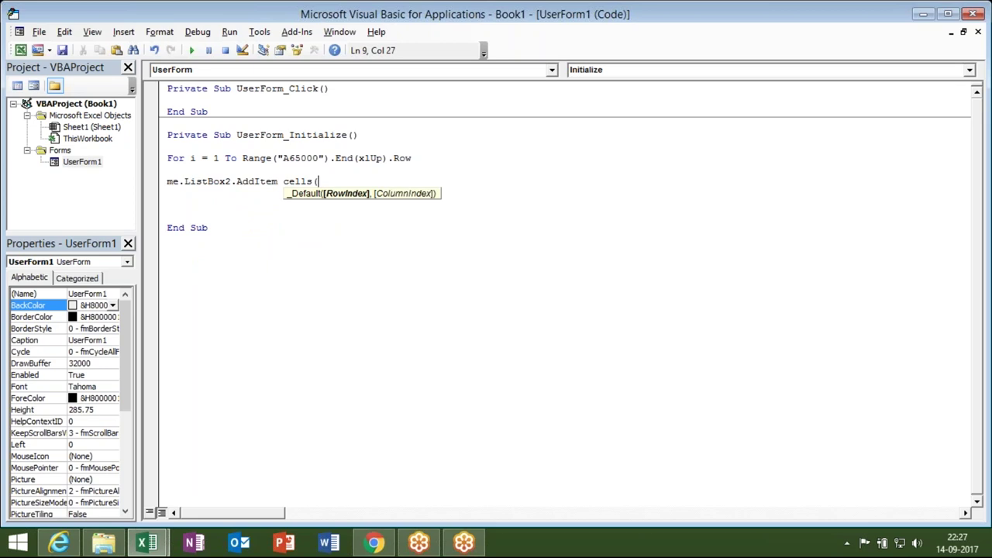
type("i,1).value")
key("Return")
type("next i")
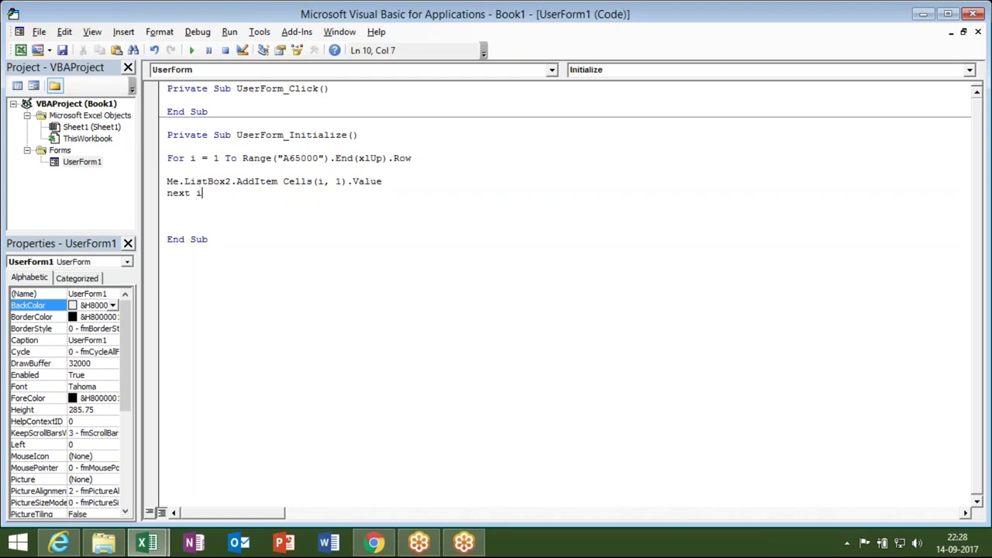
left_click(330, 158)
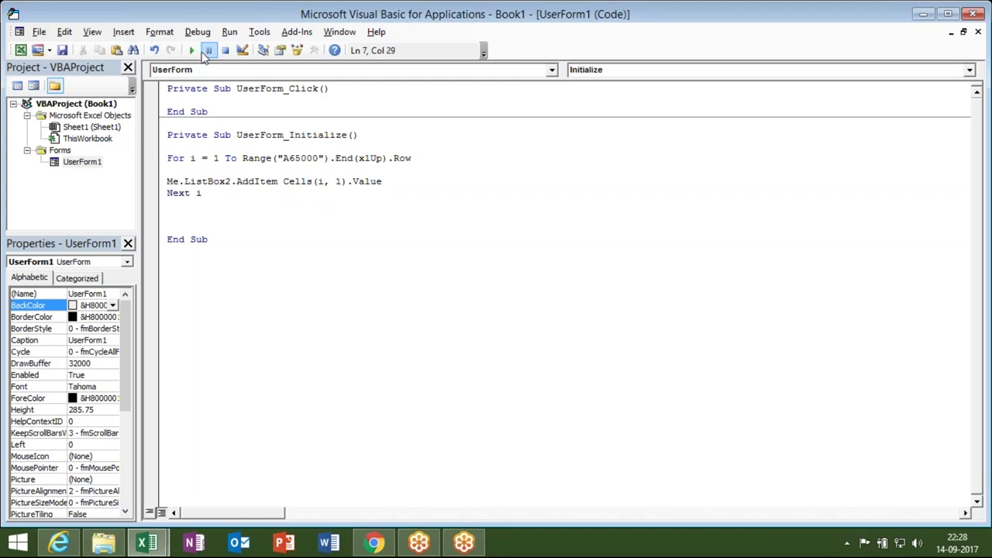
- Run UserForm1, check the second list shows column A's names, then close it
left_click(192, 51)
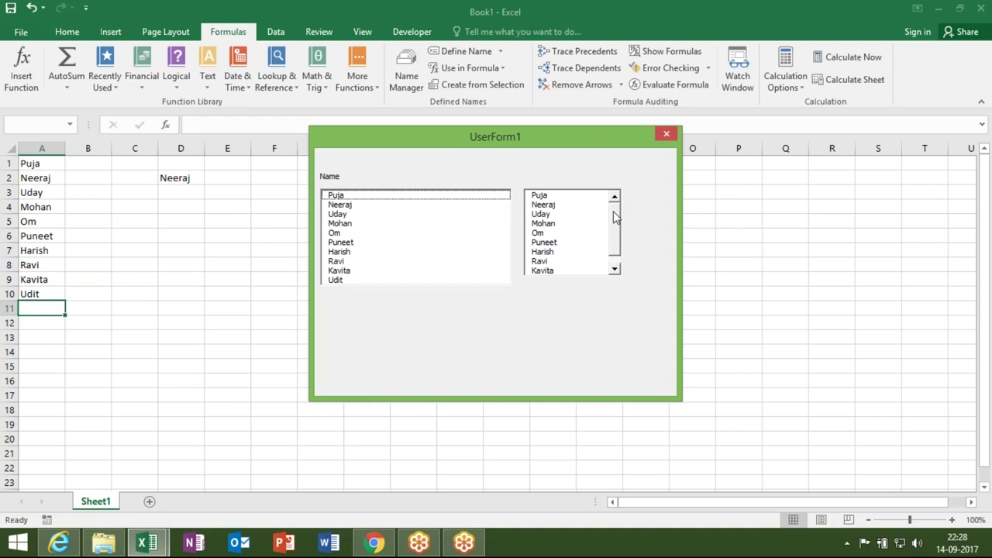
left_click_drag(616, 217, 615, 218)
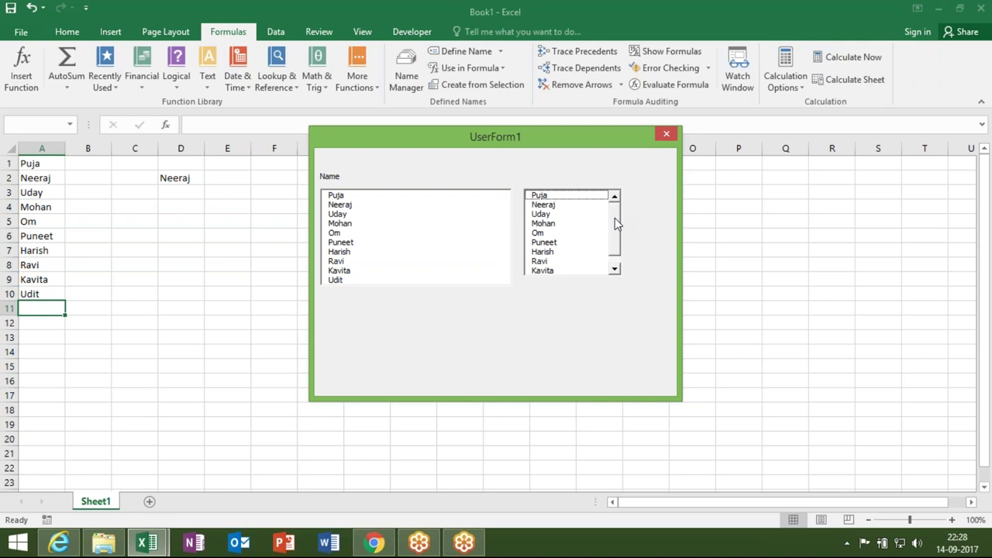
left_click(544, 225)
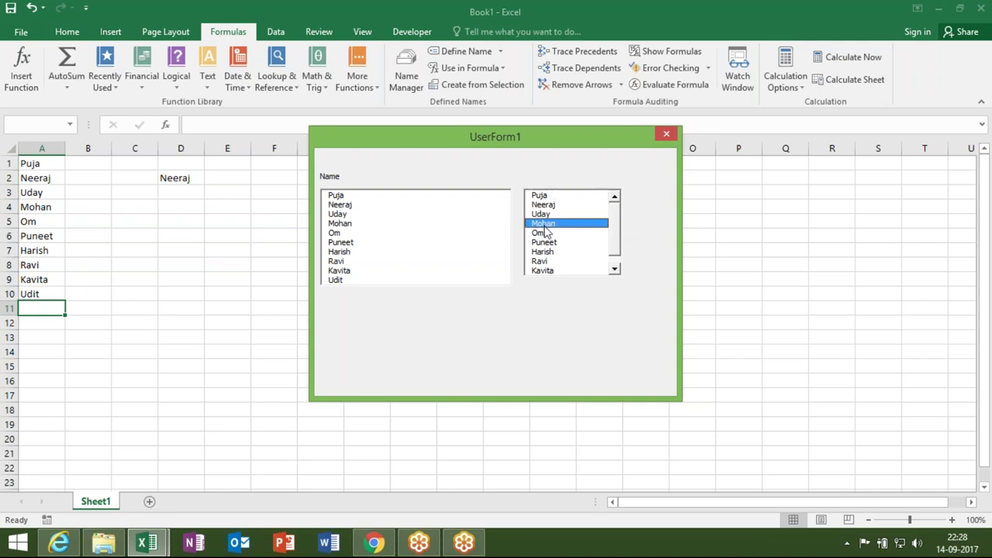
left_click(666, 135)
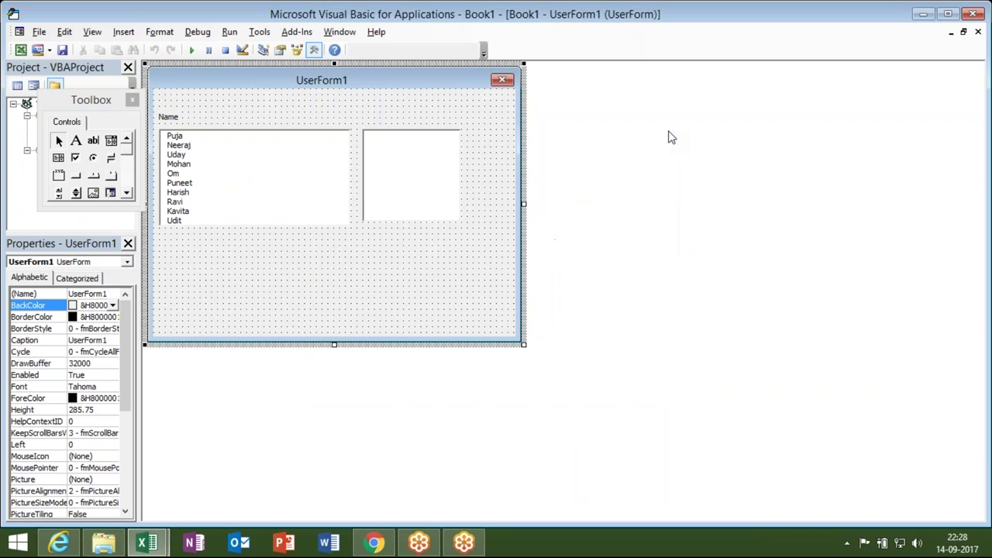
- Select ListBox1 on the form, undoing an accidental move over the Name label
left_click(303, 183)
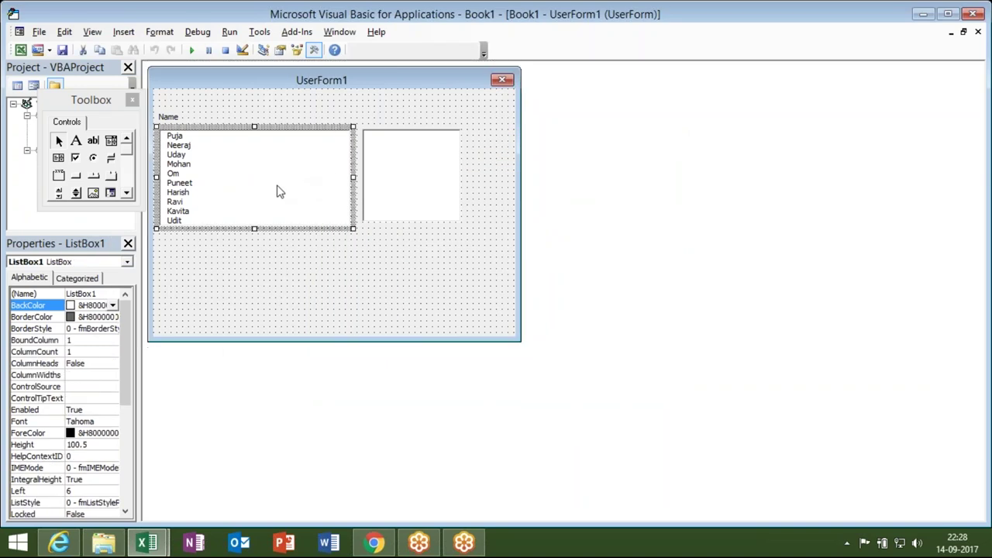
left_click(180, 155)
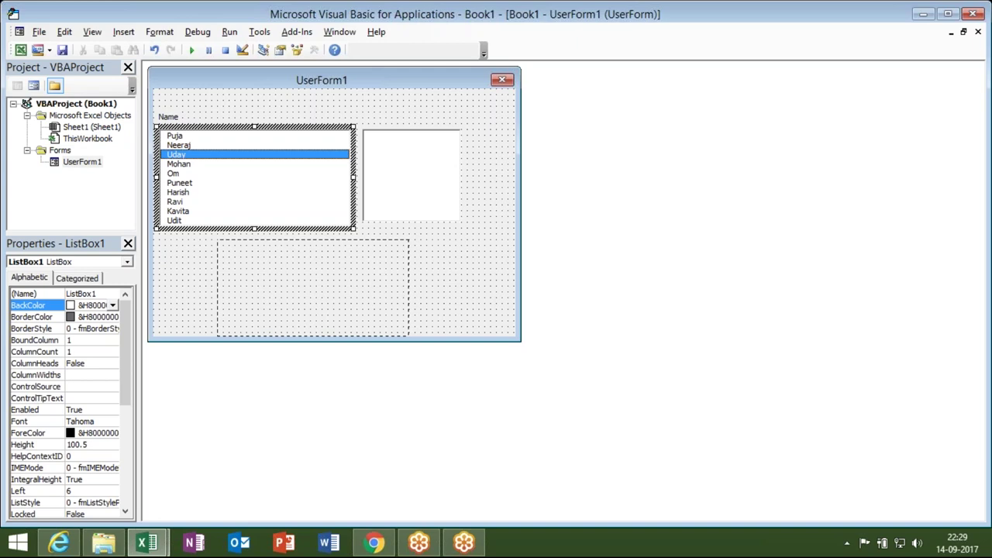
left_click_drag(237, 233, 186, 87)
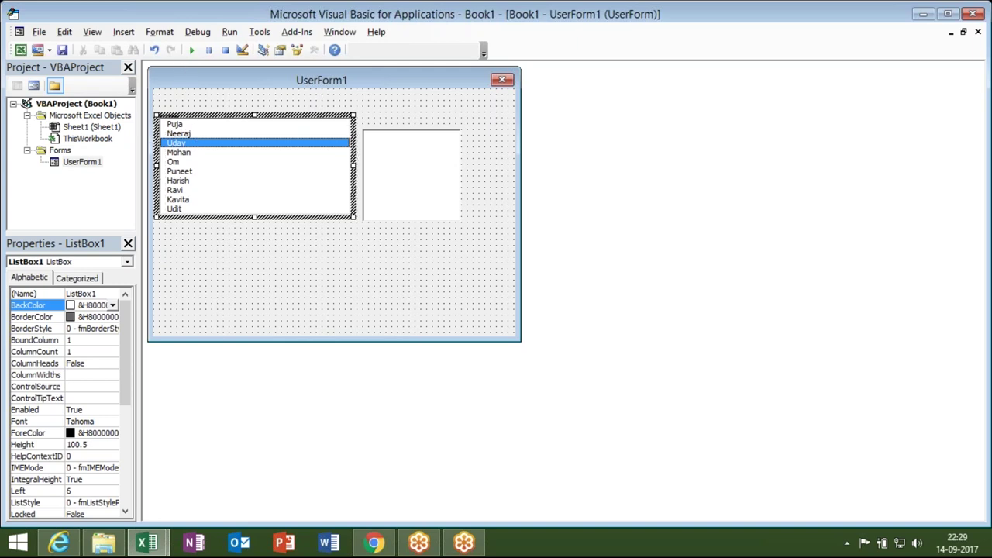
left_click(294, 290)
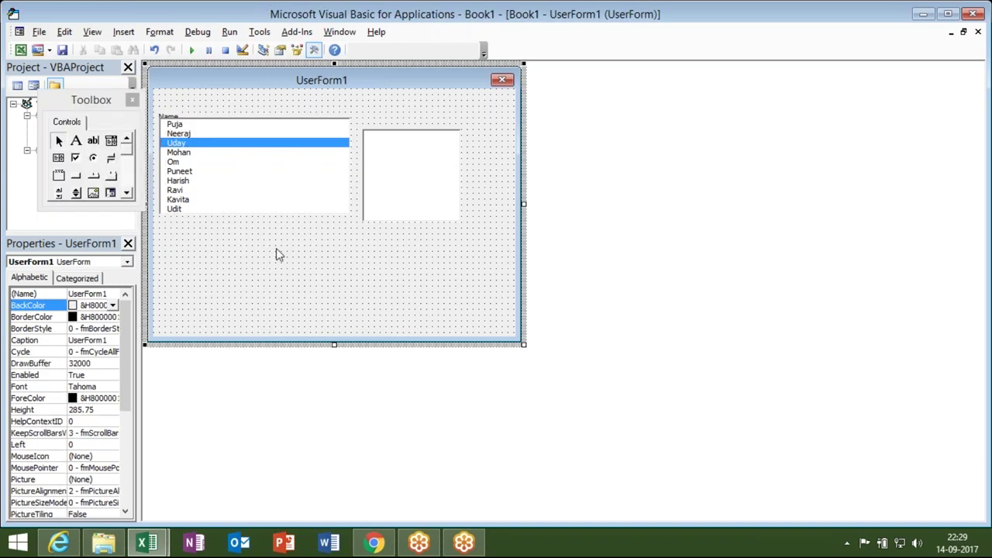
left_click(266, 214)
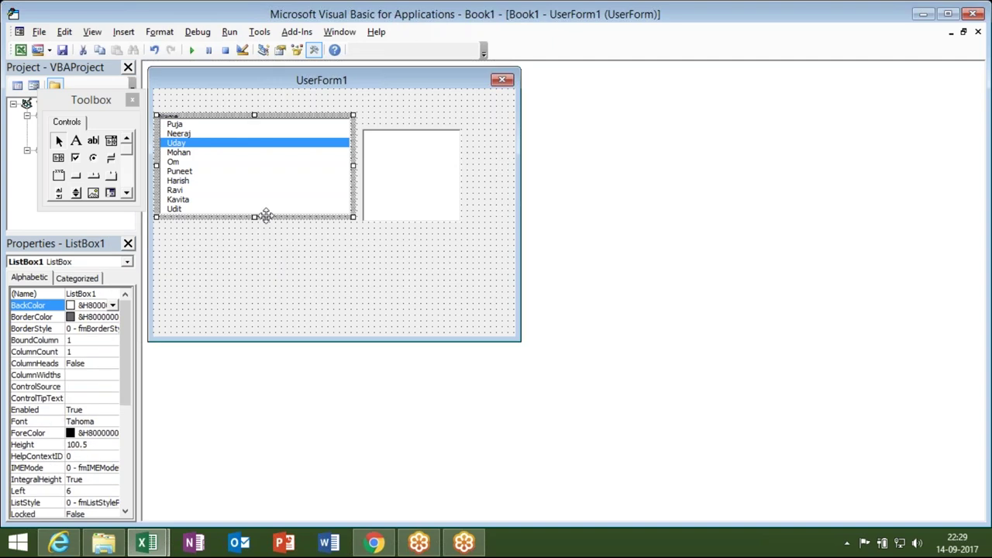
key("ctrl+z")
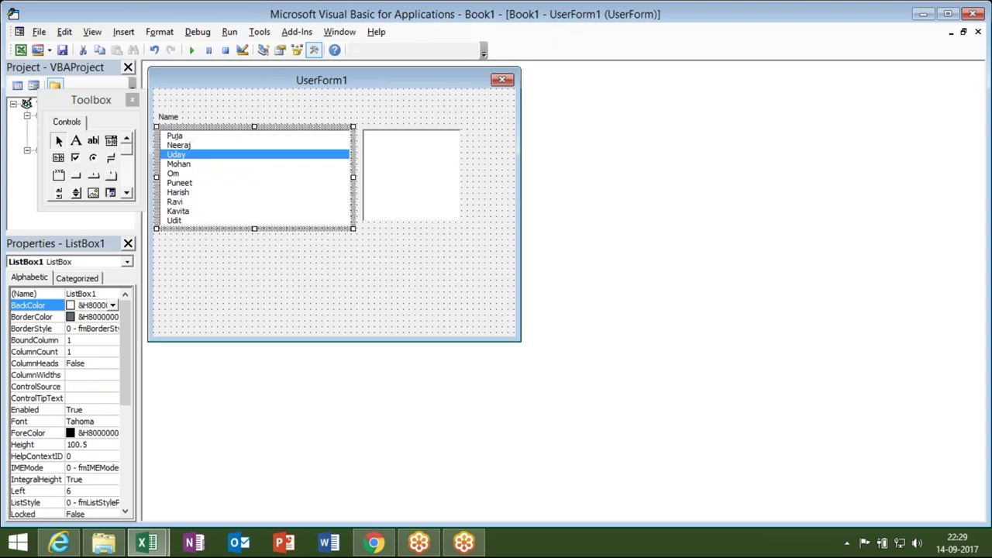
- Add MsgBox Me.ListBox1.Value to the ListBox1_Click event and run the form
double_click(264, 221)
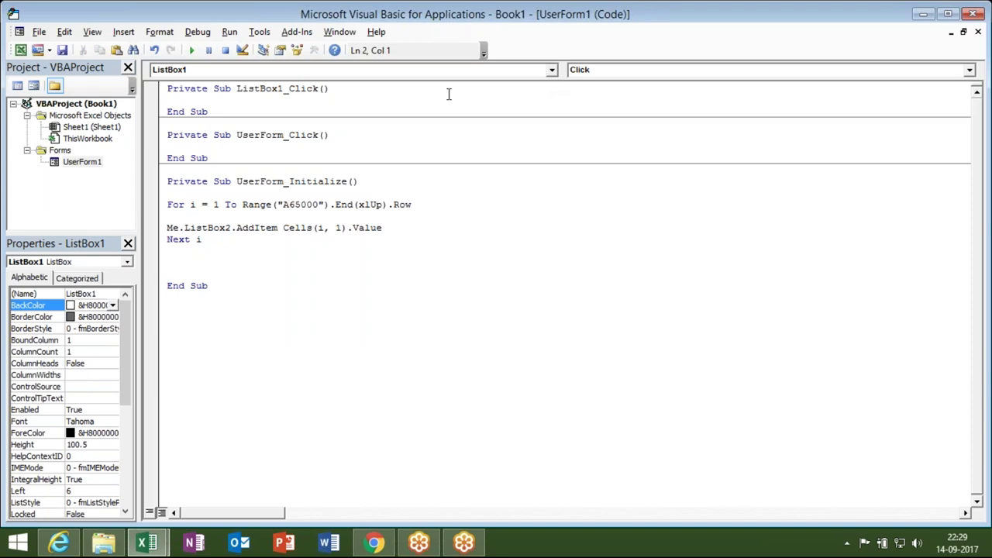
type("msgbox ")
type("me.li")
key("Tab")
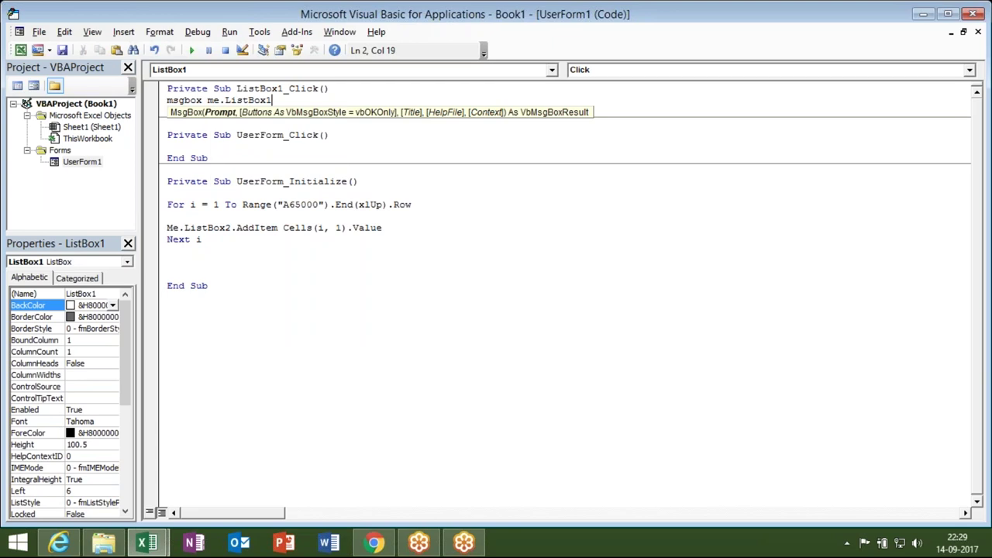
type(".v")
key("Tab")
key("Down")
key("Down")
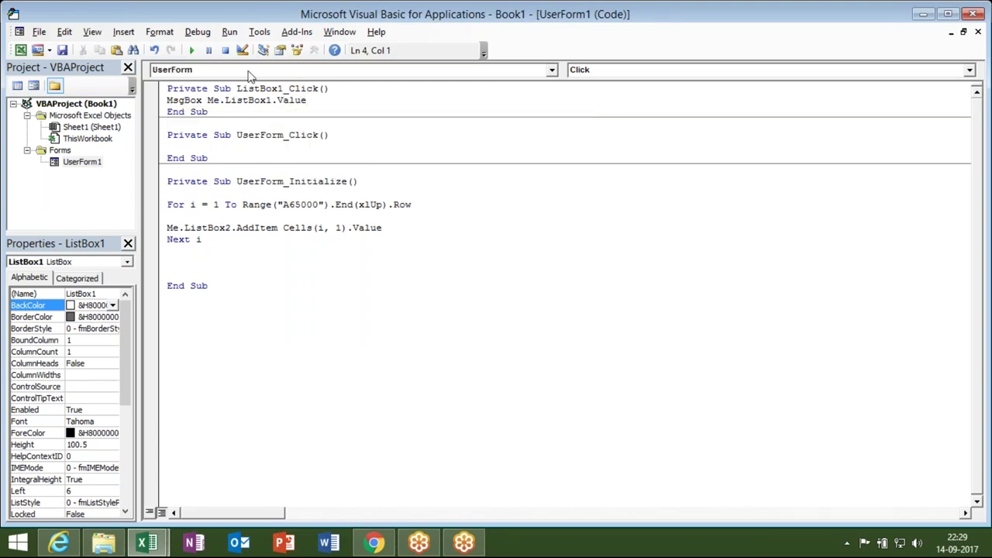
left_click(193, 51)
- Click two names in the first list, dismiss each name message, then close the form
left_click(341, 223)
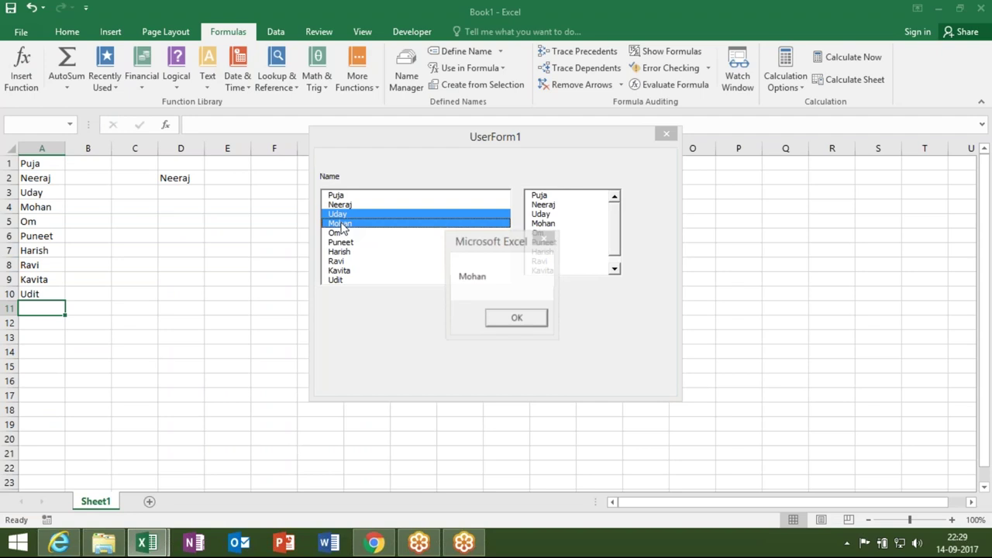
left_click(517, 320)
left_click(358, 252)
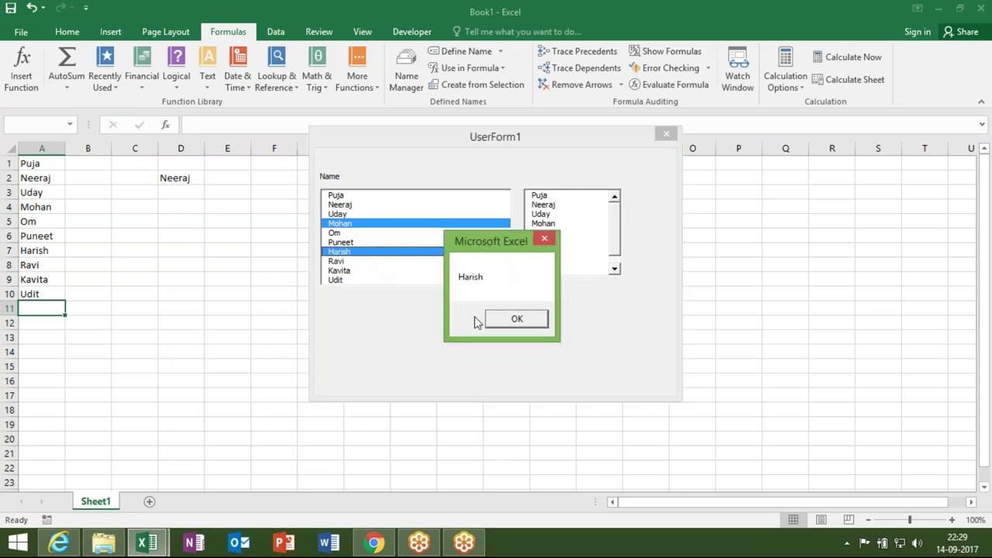
left_click(516, 320)
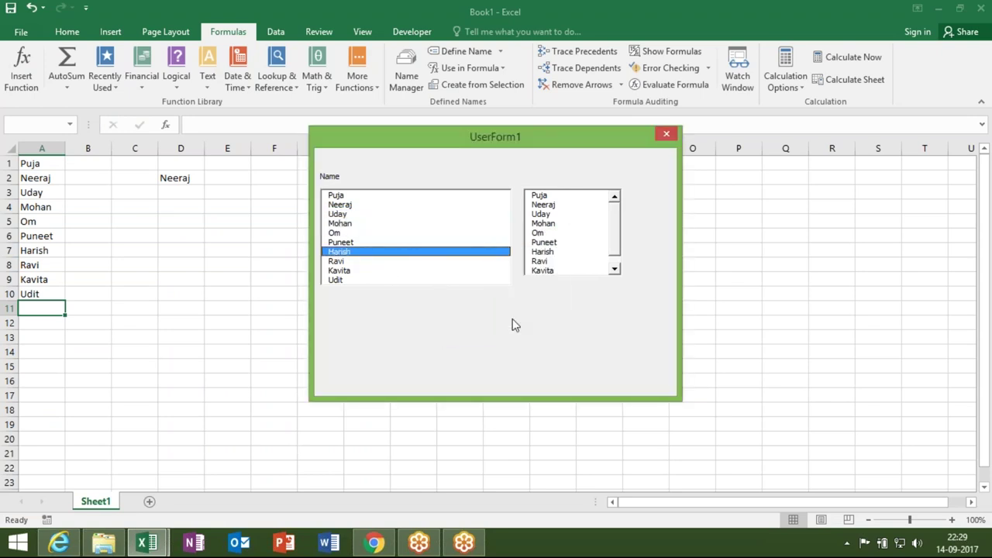
left_click(667, 135)
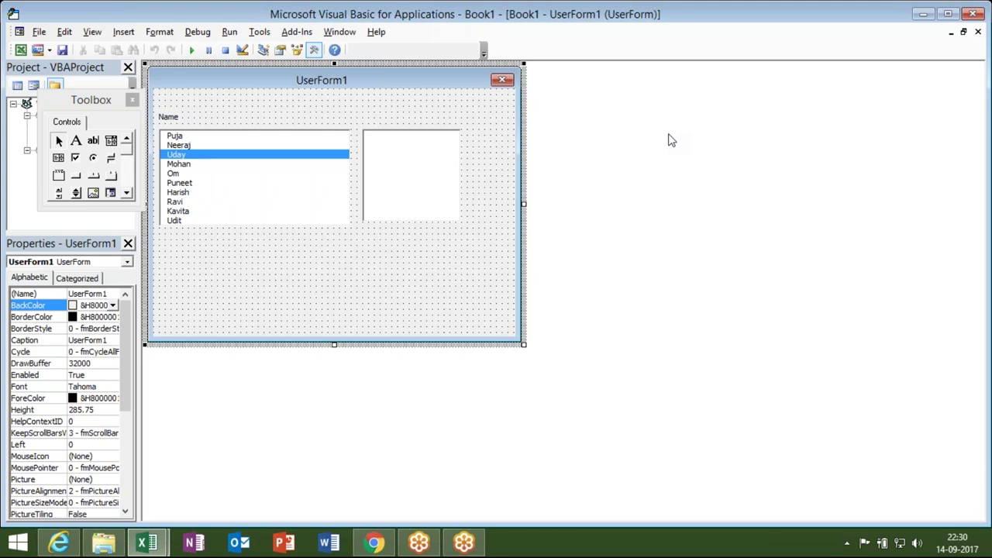
- Insert a new blank UserForm2 and draw a list box in its top-left corner
left_click(762, 25)
left_click(126, 34)
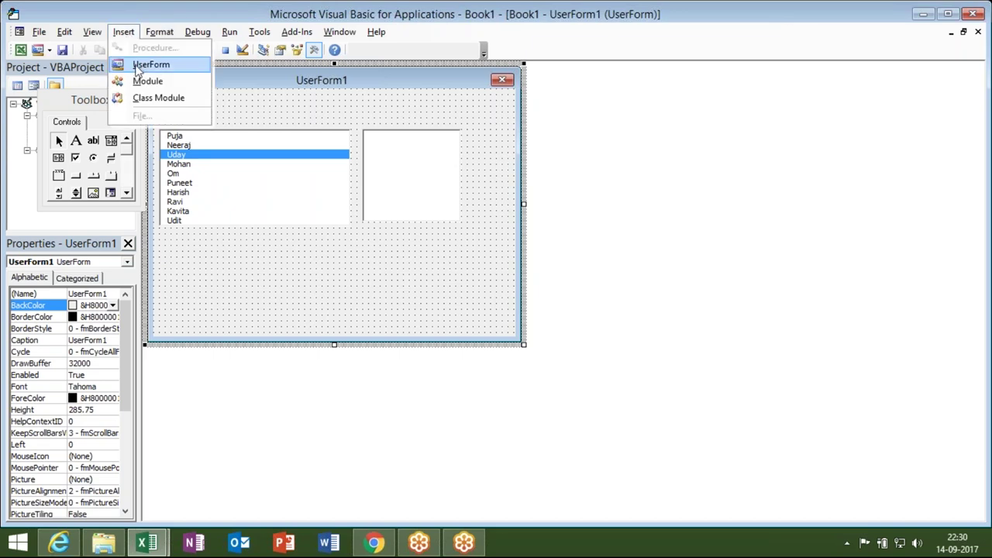
left_click(139, 68)
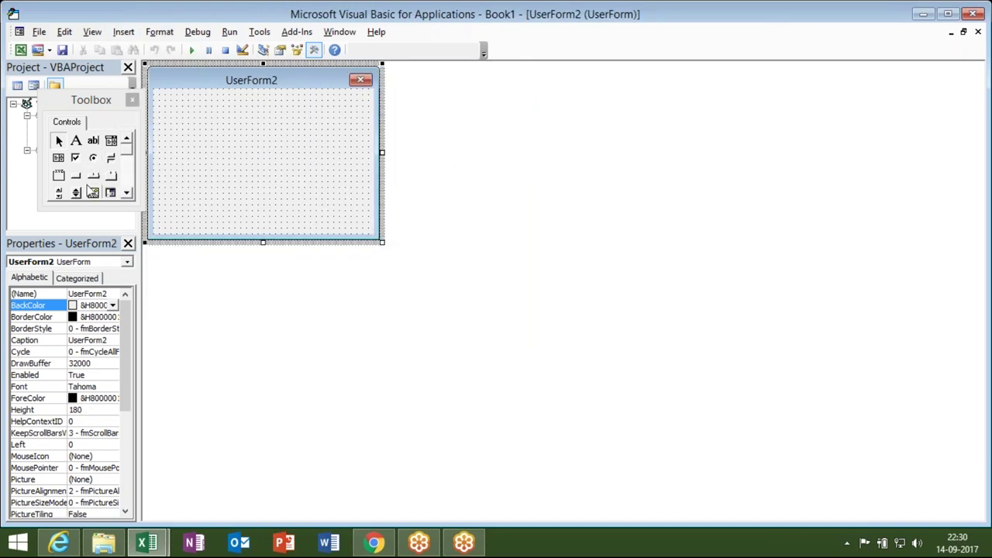
left_click(58, 157)
left_click_drag(171, 95, 277, 198)
- Enter the header Month in G1, undoing an accidental copy down the column
key("alt+Tab")
left_click(320, 148)
left_click(319, 166)
type("Month")
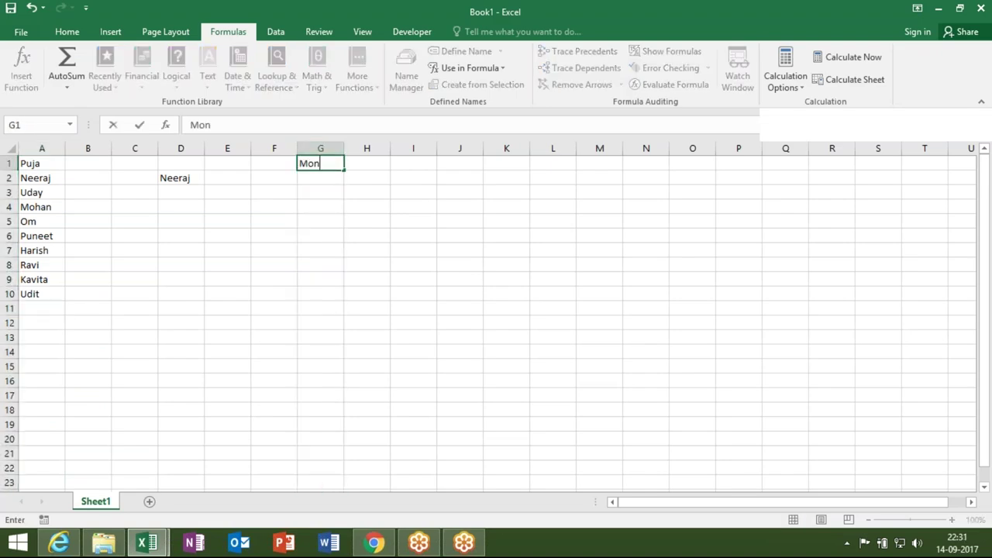
key("Return")
left_click(334, 167)
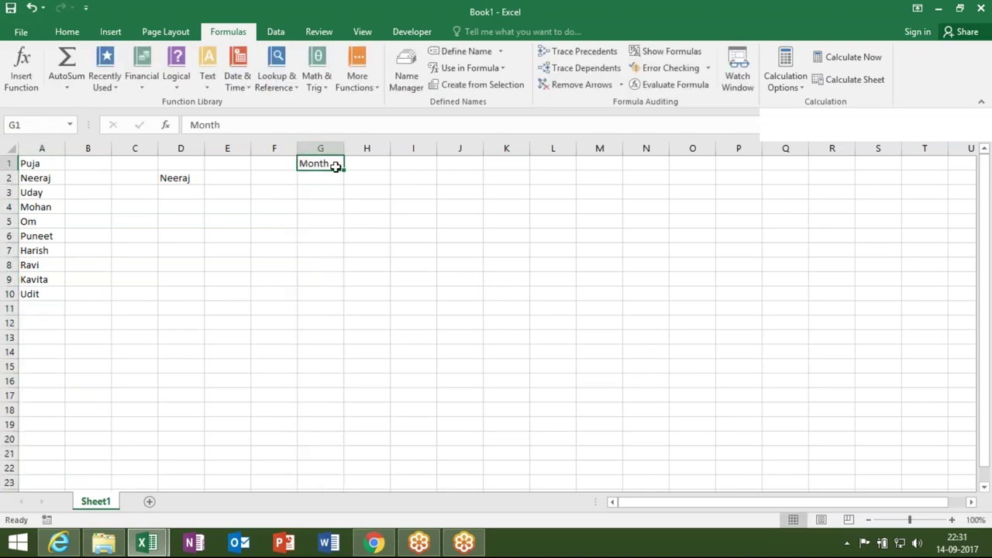
left_click_drag(335, 167, 384, 440)
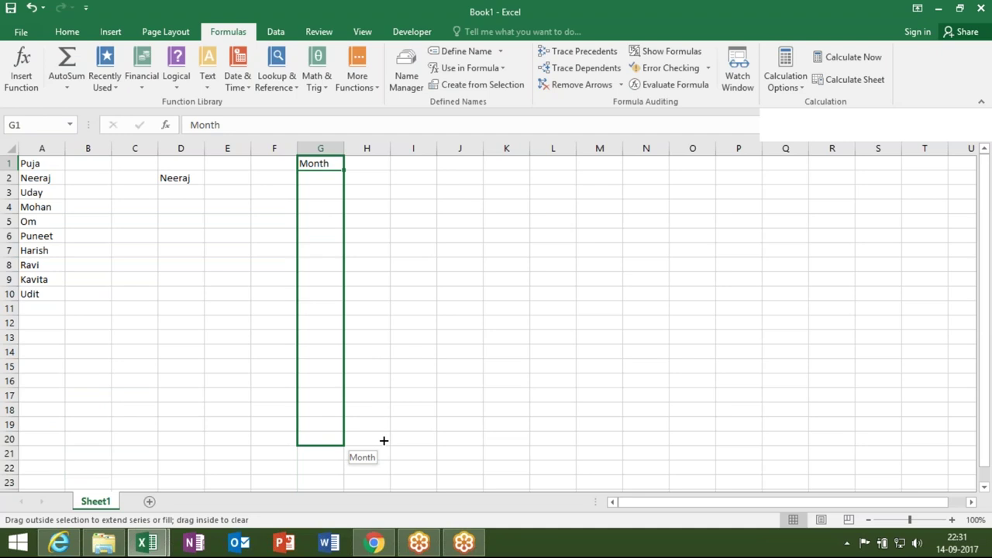
left_click_drag(383, 440, 347, 179)
key("ctrl+z")
- Type Jan in G2 and fill repeating month names down to G100, then return to the VBA Editor
left_click(321, 177)
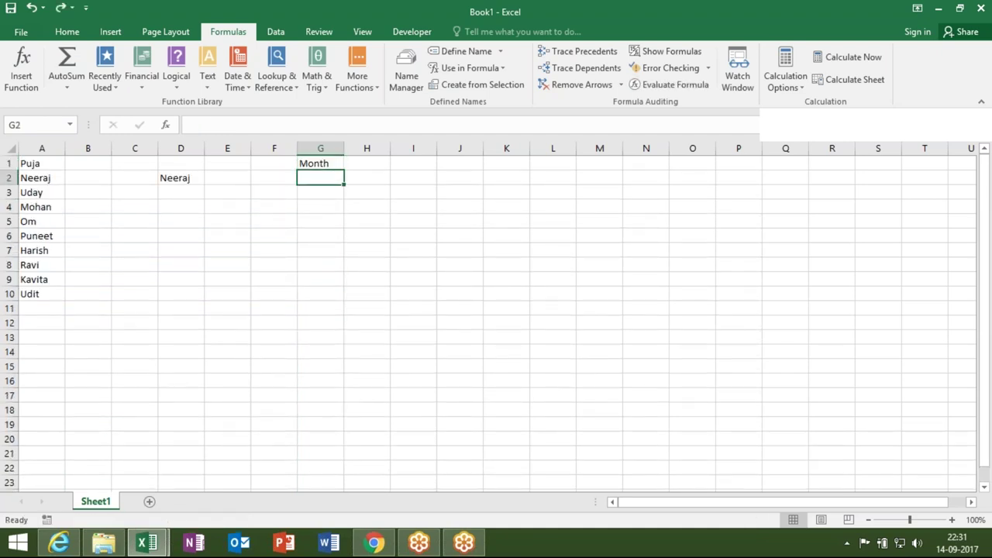
type("Jan")
key("Return")
left_click(320, 177)
left_click_drag(345, 185, 454, 512)
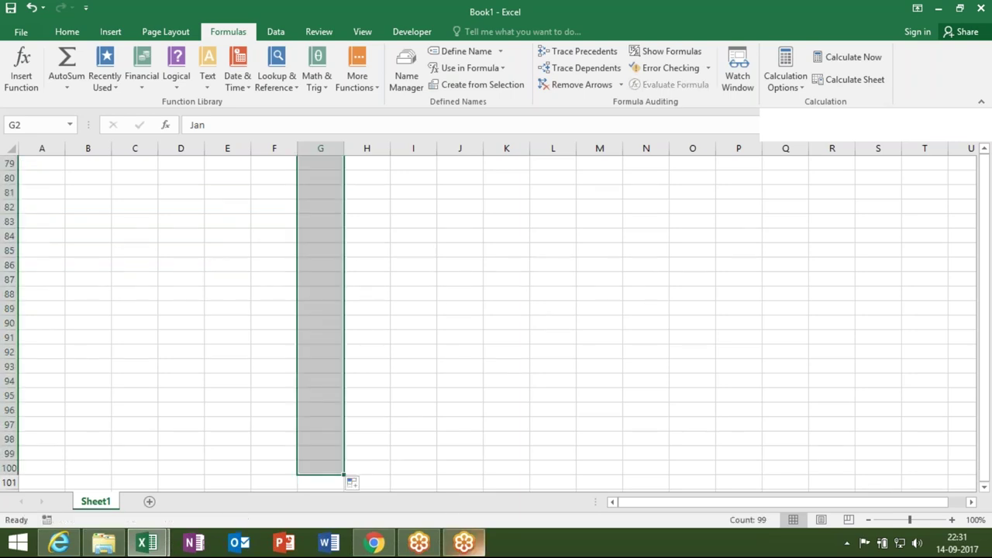
key("ctrl+Up")
key("Down")
key("ctrl+Down")
key("ctrl+Up")
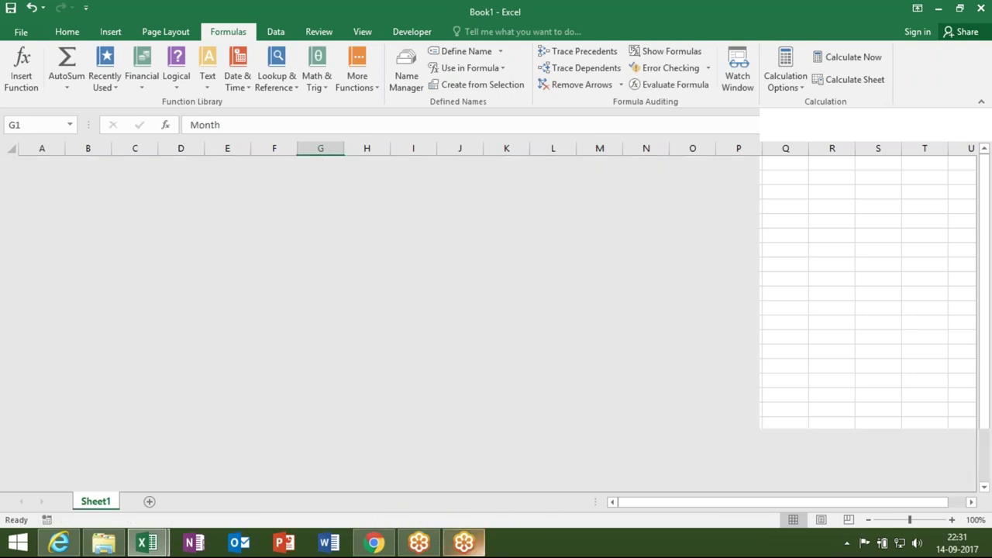
key("alt+F11")
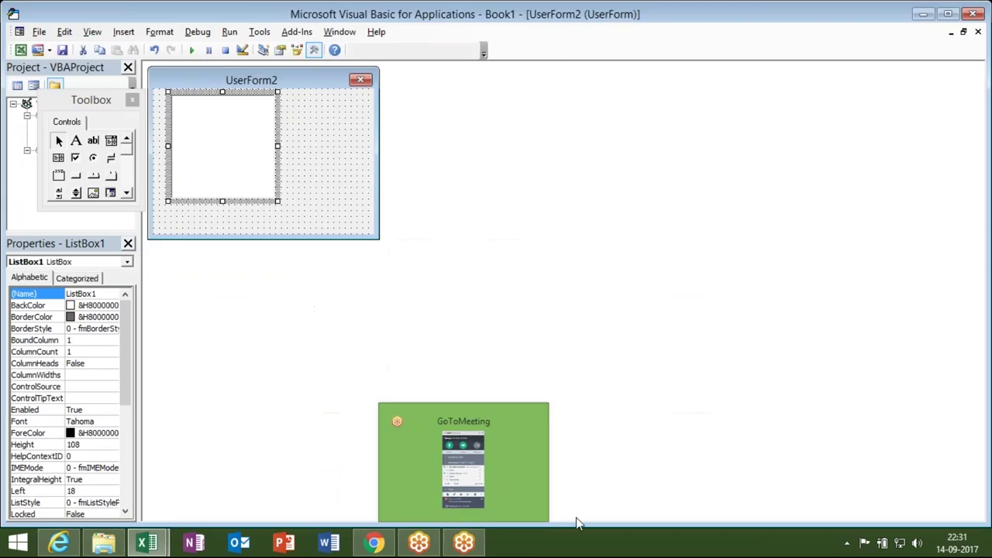
- Open UserForm2's code and create its Initialize procedure with a blank line inside
double_click(314, 223)
left_click(624, 74)
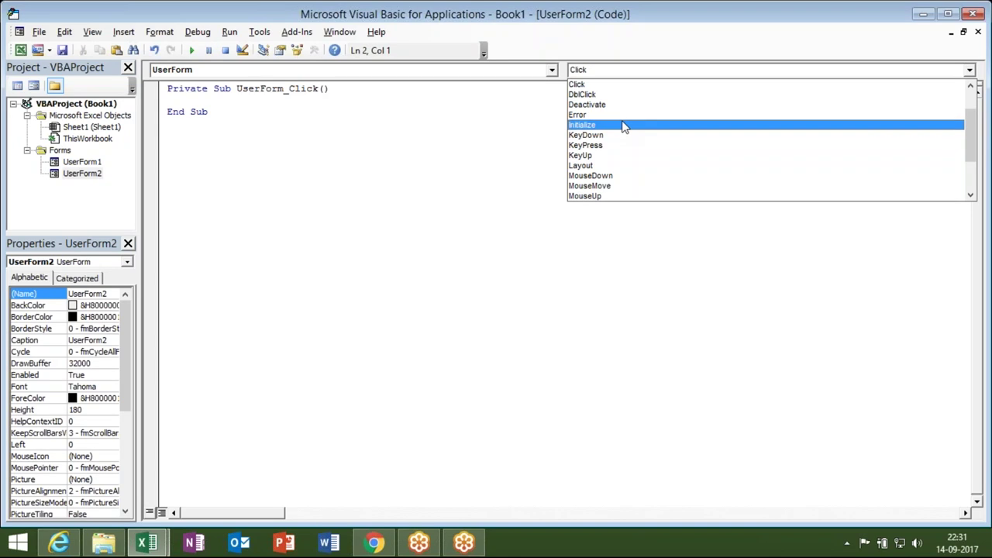
left_click(625, 126)
key("Return")
key("Return")
key("Up")
- Type the loop header For i 1 To Range("G65000").End(xlUp).Row
type("for i ")
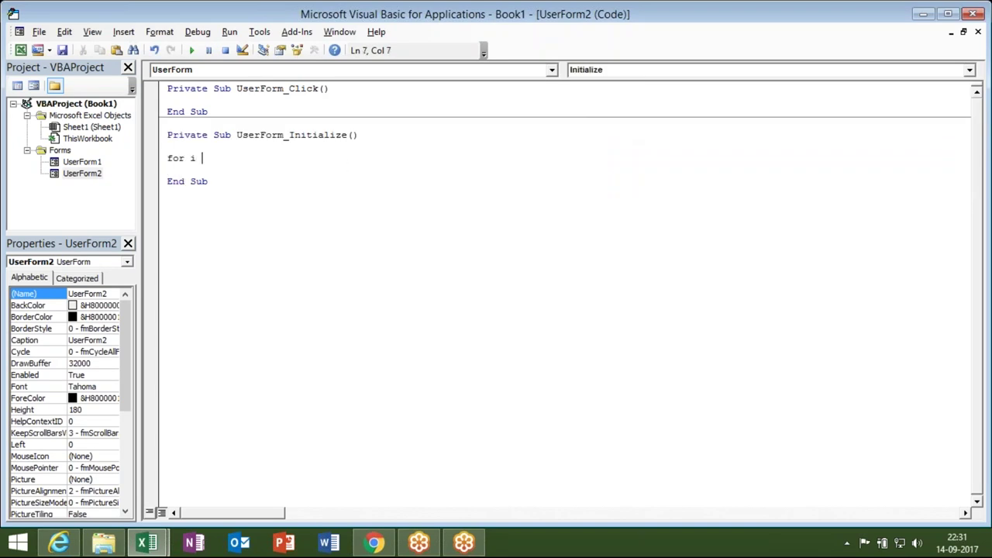
type("1 to ")
type("range(")
key("alt+F11")
key("alt+Tab")
type("\"G65000\").end")
key("Tab")
type("(")
key("Down")
key("Down")
key("Down")
key("Down")
key("Tab")
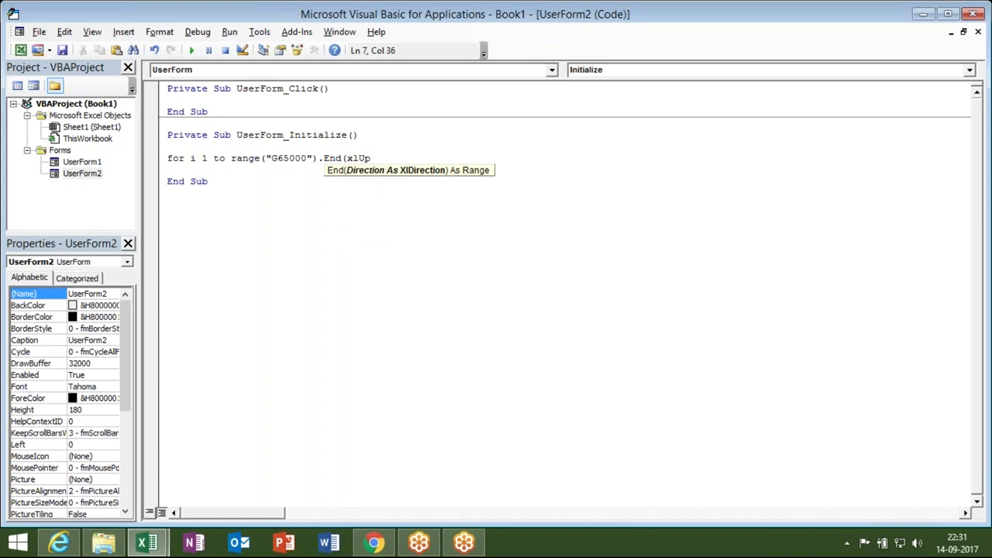
type(").of")
key("Tab")
type("(1,0")
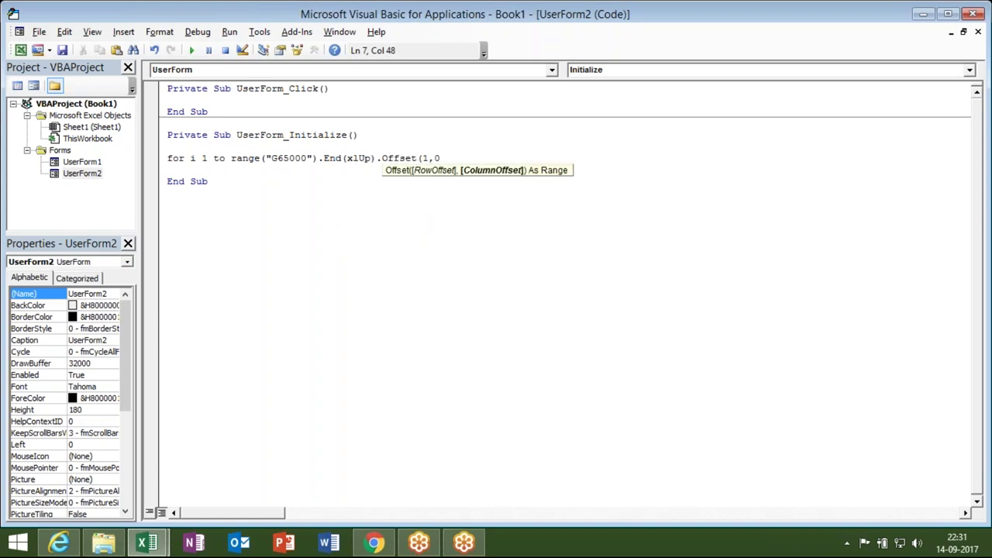
key("BackSpace")
key("BackSpace")
key("BackSpace")
key("BackSpace")
key("BackSpace")
key("BackSpace")
key("BackSpace")
key("BackSpace")
key("BackSpace")
key("BackSpace")
key("BackSpace")
type(".row")
- Fix the compile errors so the header reads For i = 1 To Range("G65000").End(xlUp).Row
key("Return")
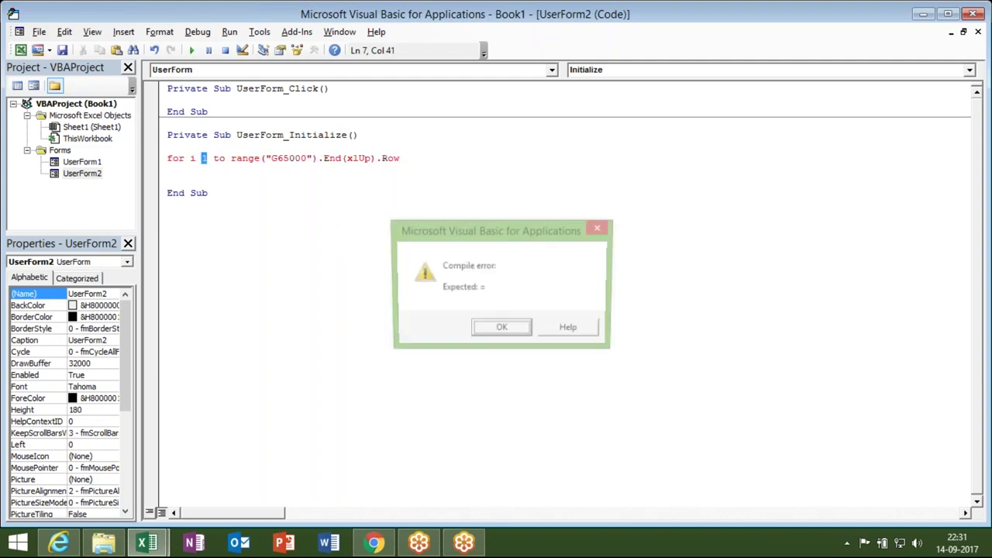
key("Return")
key("Return")
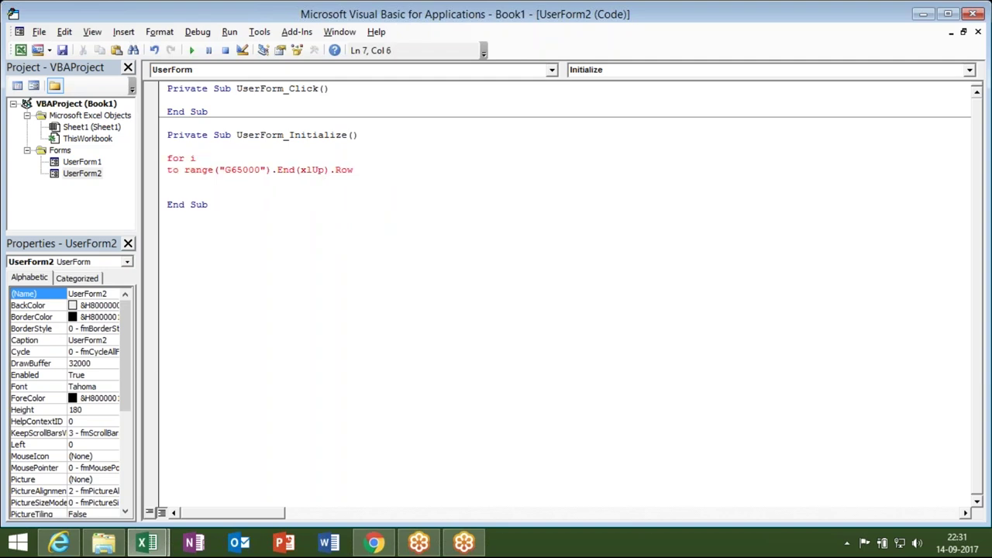
type("=")
key("Delete")
key("Down")
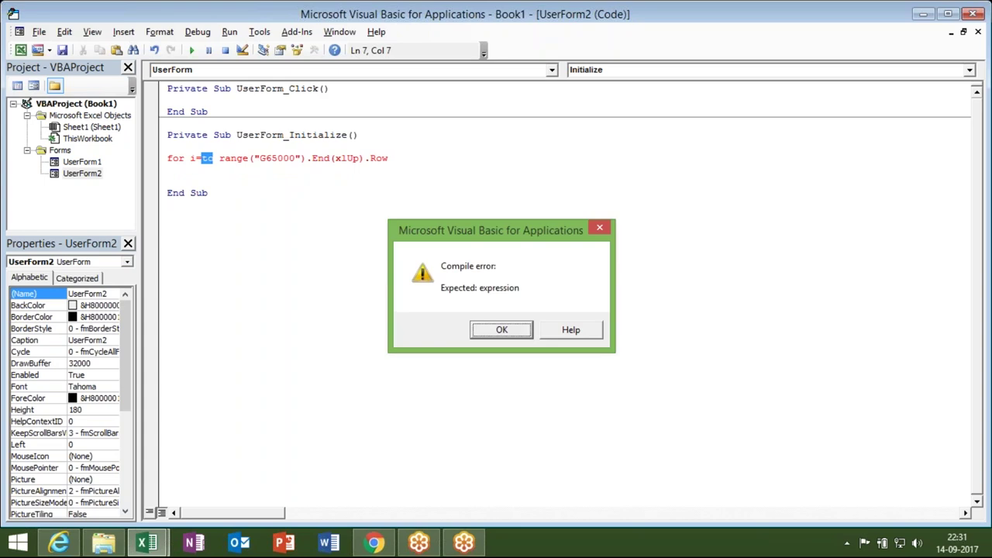
key("Return")
type("1")
key("Down")
- Close the loop with Next i and begin declaring Dim m As New Collection above it
key("Return")
key("Return")
key("Return")
type("next i")
key("Up")
key("Up")
key("Up")
key("Up")
key("Return")
key("Return")
key("Up")
type("dim ")
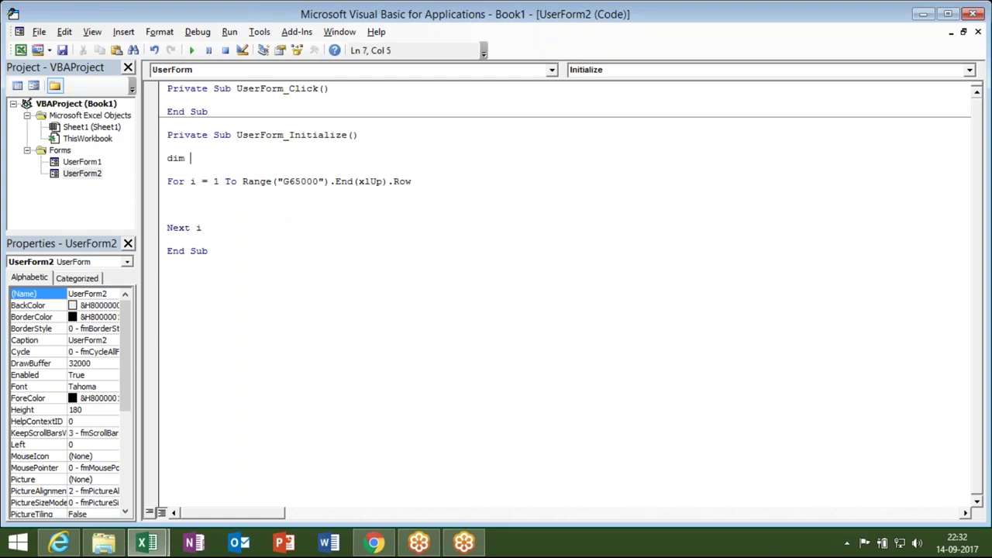
type("m as new col")
- Declare Dim m As New Collection and start an m.Add Range(...).Value line inside the loop
key("Tab")
key("Down")
key("Down")
key("Down")
key("Down")
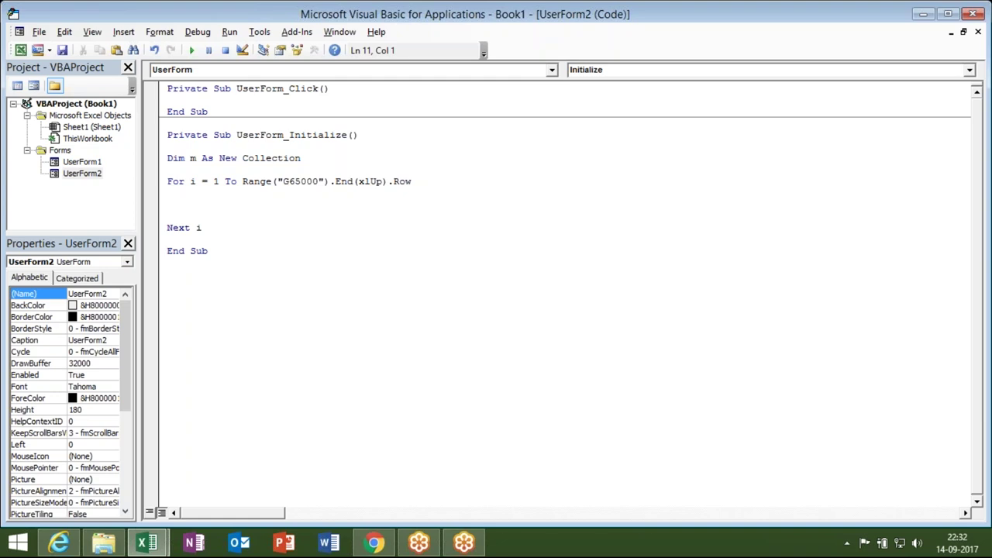
key("Return")
key("Up")
type("m.ad ")
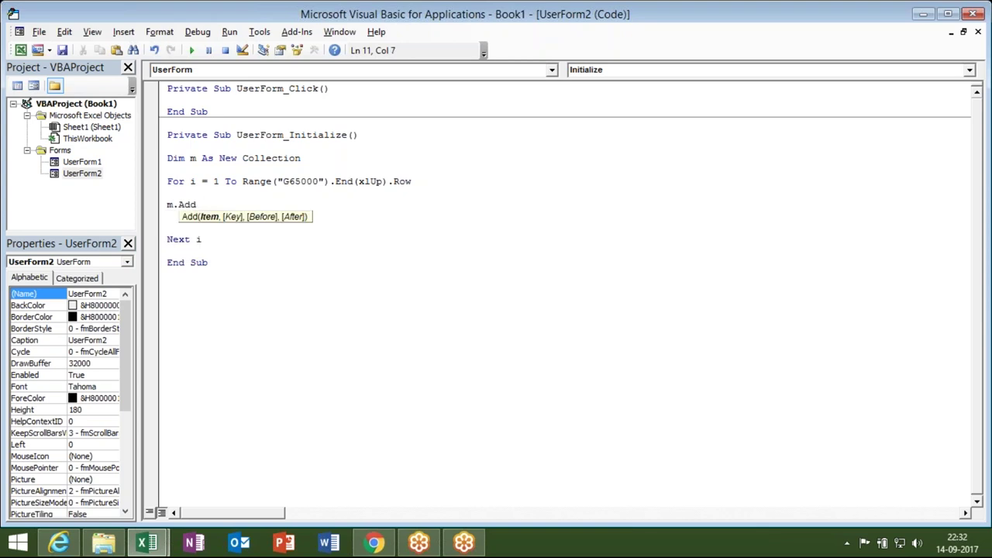
type("cells")
type("(i")
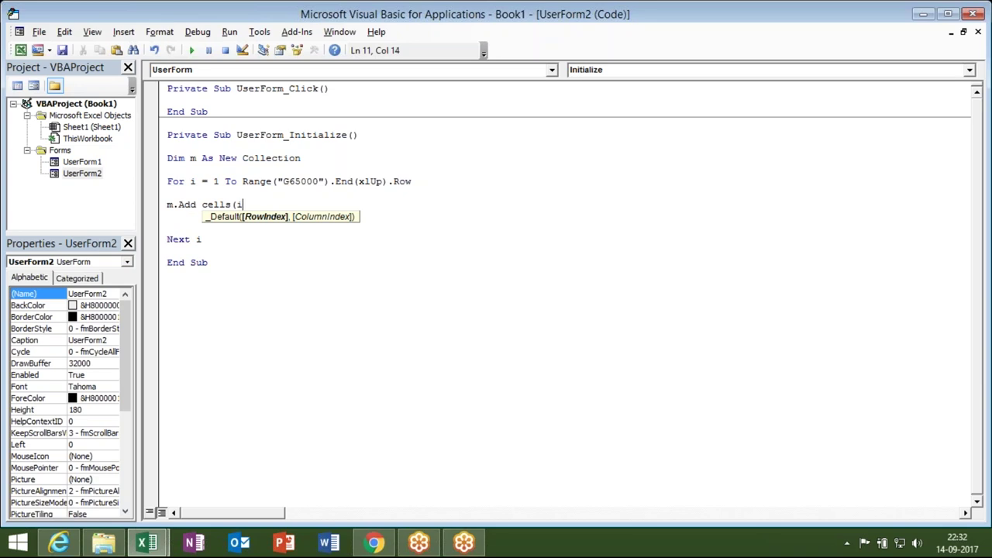
type(",")
key("BackSpace")
key("BackSpace")
key("BackSpace")
key("BackSpace")
key("BackSpace")
key("BackSpace")
key("BackSpace")
type("range(\"A\" ")
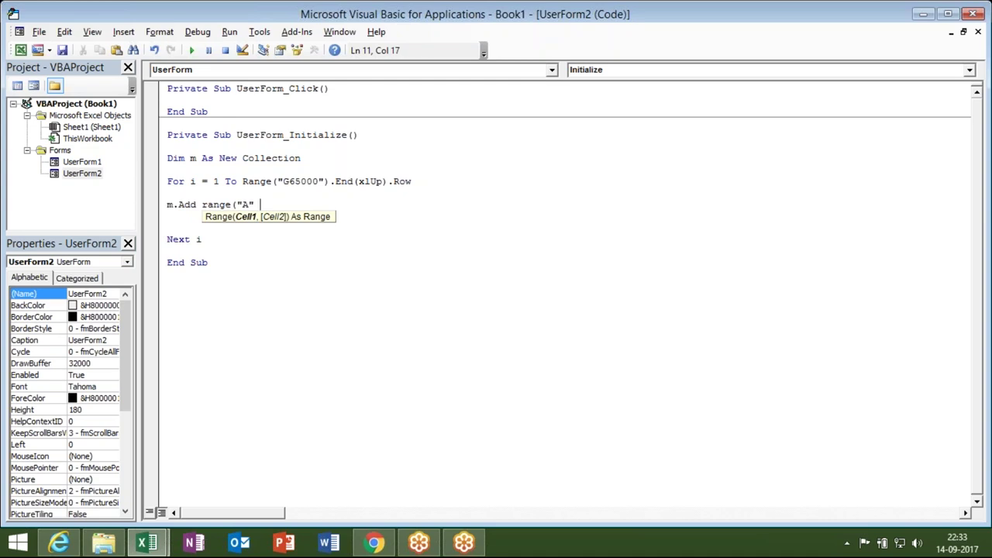
type("& i")
type(").Valu")
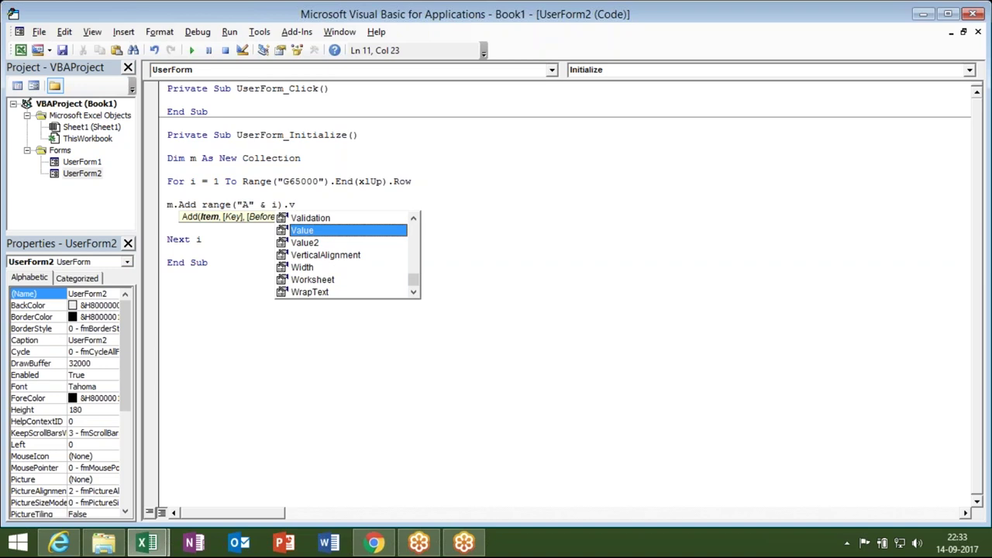
key("Tab")
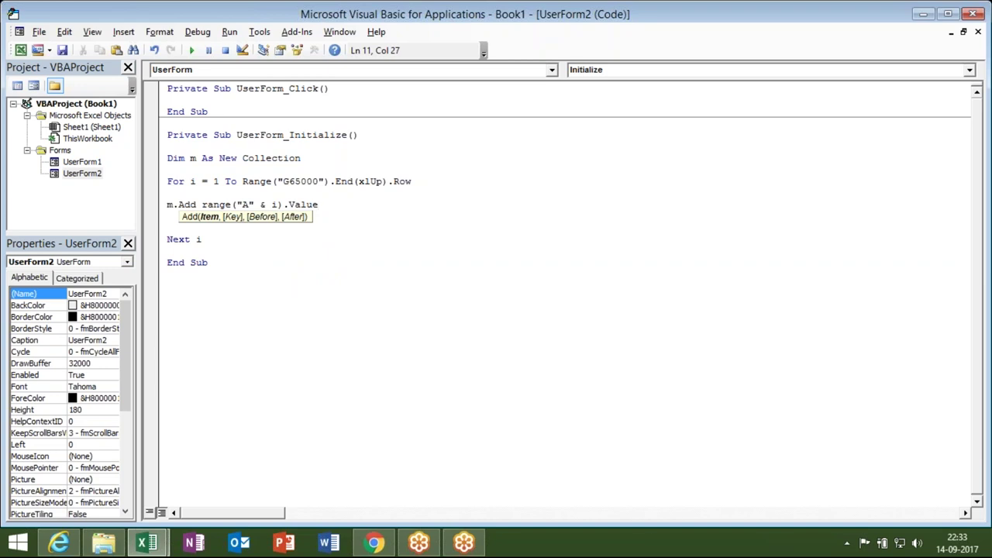
type(",")
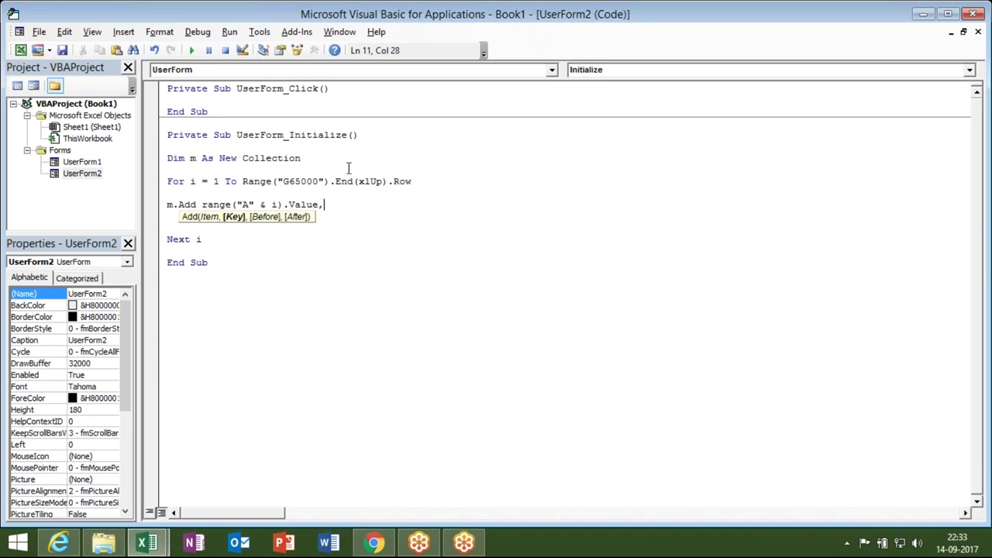
- Complete the line as m.Add Range("g" & i).Value, Str(Range("g" & i).Value)
left_click(250, 204)
key("BackSpace")
type("g")
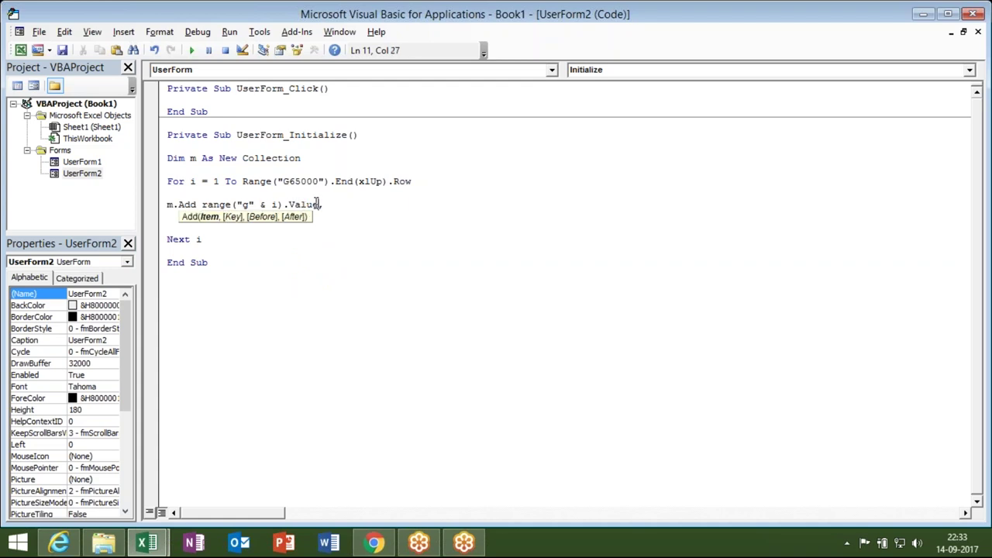
left_click_drag(318, 205, 203, 207)
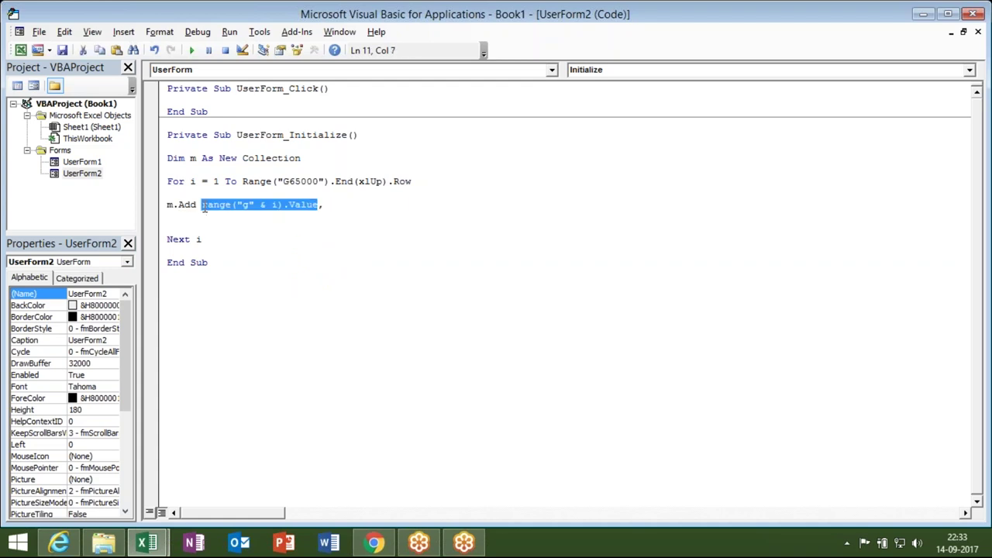
left_click(326, 205)
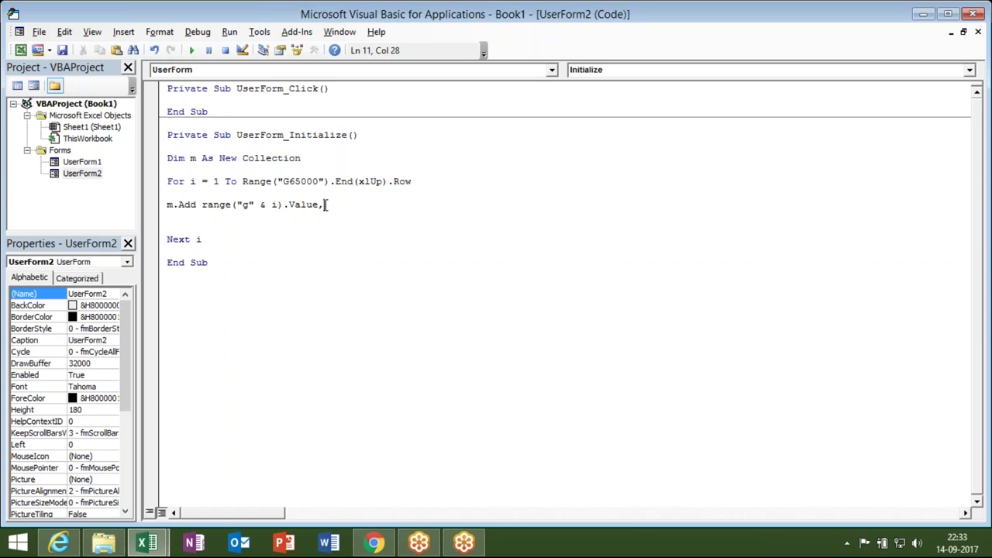
key("BackSpace")
type(",")
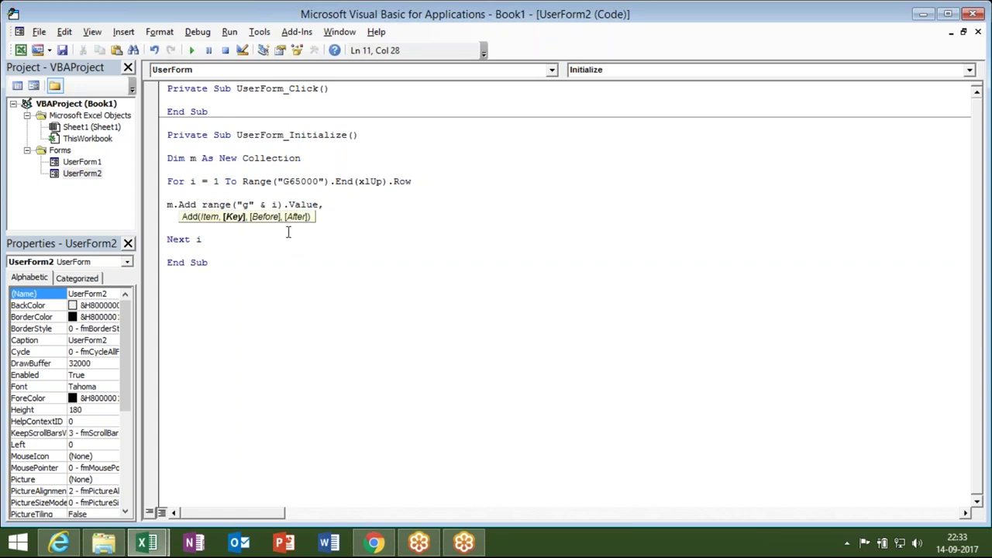
type("str")
type("&")
key("BackSpace")
type("(\"g\" & i).Value, Str(Range(\"g\" & i).Value)")
key("Return")
- Remove the extra blank lines and begin typing an On Error Resume Next line
key("Return")
type("m")
key("BackSpace")
left_click(167, 217)
key("Delete")
key("Delete")
key("Up")
key("Up")
key("Up")
key("Return")
key("Up")
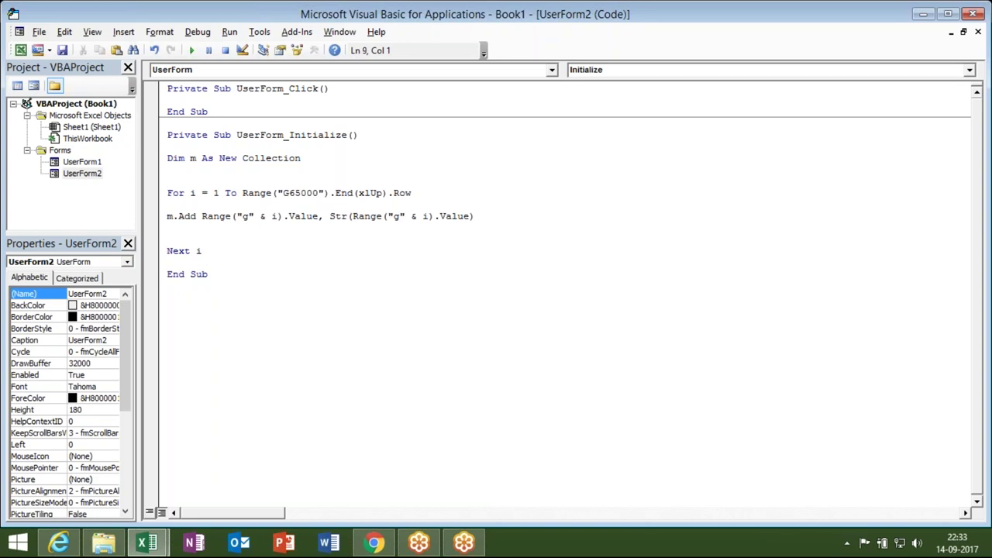
type("on error resi")
- Finish the On Error Resume Next line and add blank lines after the Next i loop
key("BackSpace")
type("ume next")
key("Down")
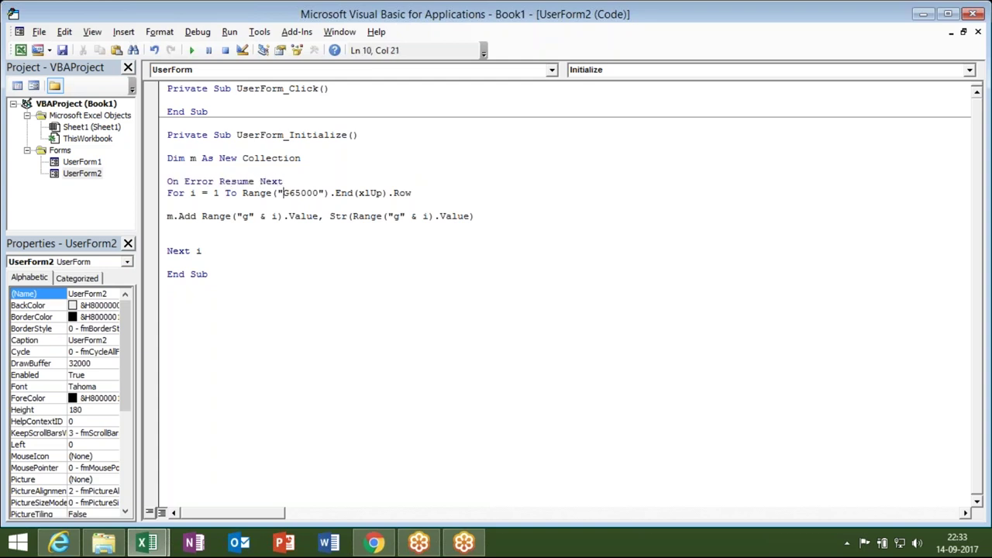
left_click(167, 262)
key("Return")
key("Return")
key("Return")
key("Return")
key("Return")
key("Return")
key("Up")
key("Up")
key("Up")
key("Up")
key("Up")
key("Up")
key("Up")
key("Up")
key("shift+Right")
key("shift+Right")
key("shift+Right")
key("shift+Right")
key("shift+Right")
key("Down")
key("Down")
key("Down")
key("Down")
key("Down")
key("Down")
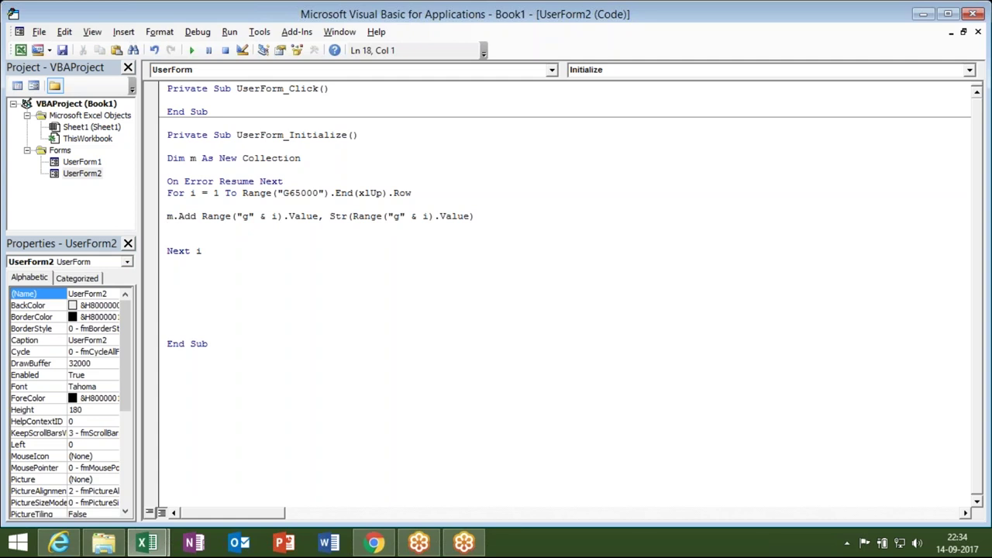
- Add a For Each Item In m loop calling Me.ListBox1.AddItem Item, then run the form
type("for each item in ")
type("m")
key("Return")
key("Return")
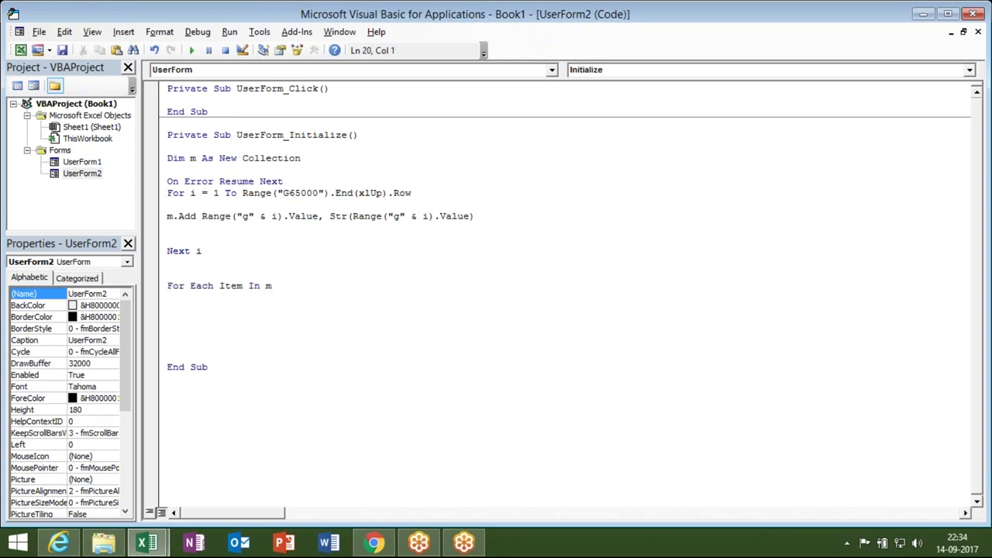
type("me")
type(".li")
key("Tab")
type(".")
key("Tab")
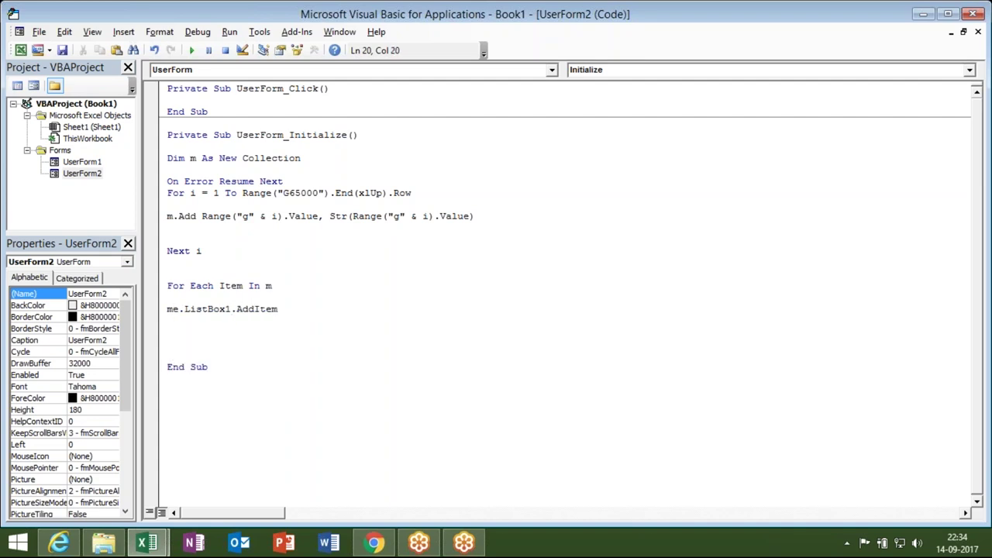
type(" item")
key("Return")
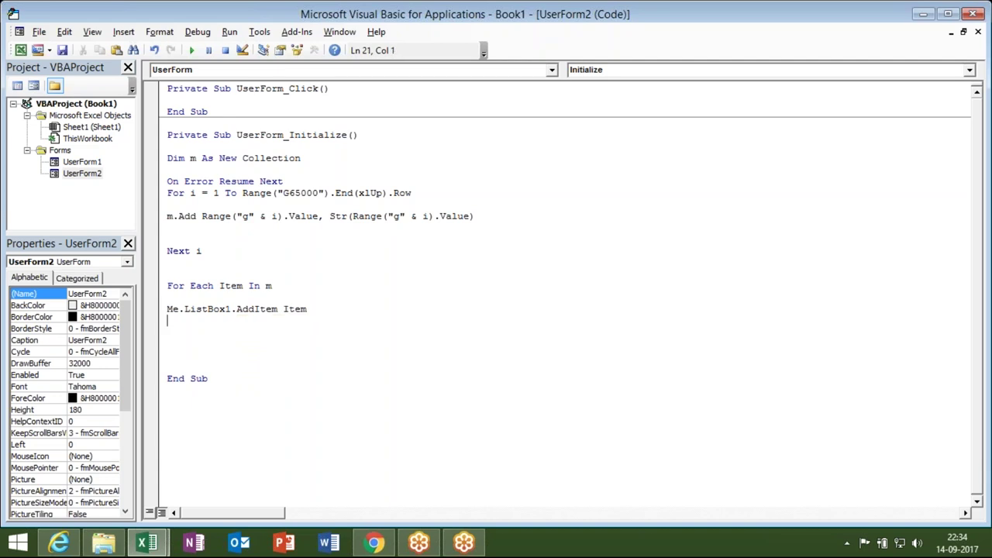
type("next item")
key("Return")
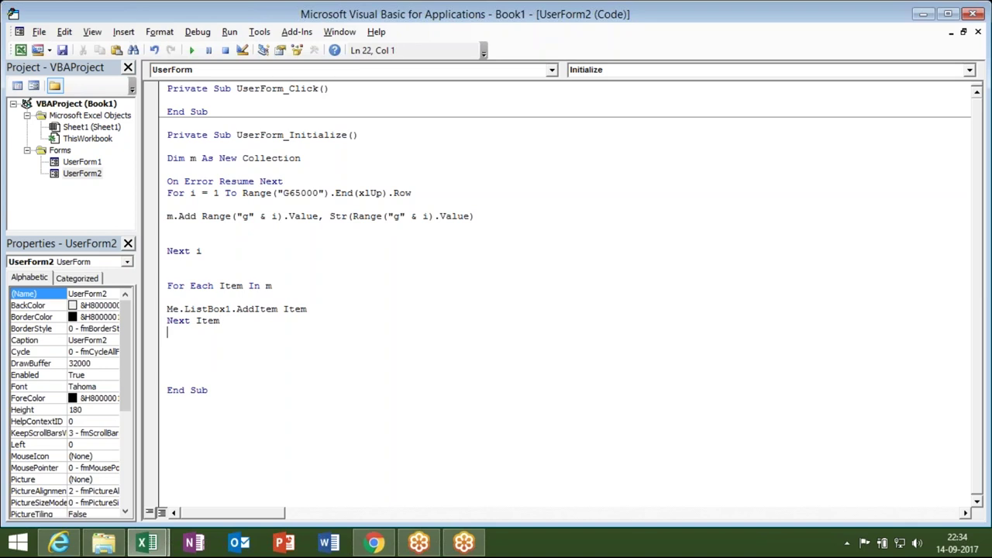
left_click(192, 50)
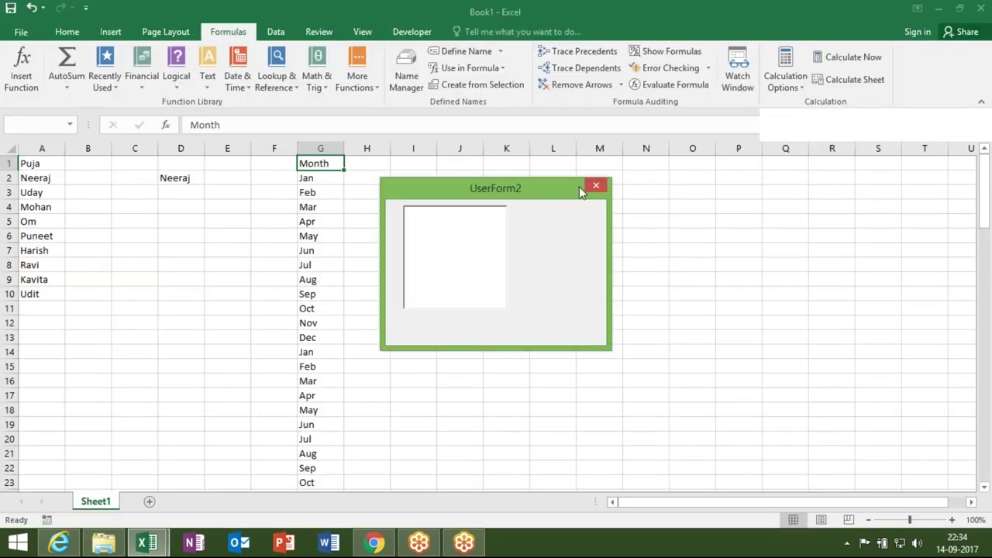
left_click(595, 187)
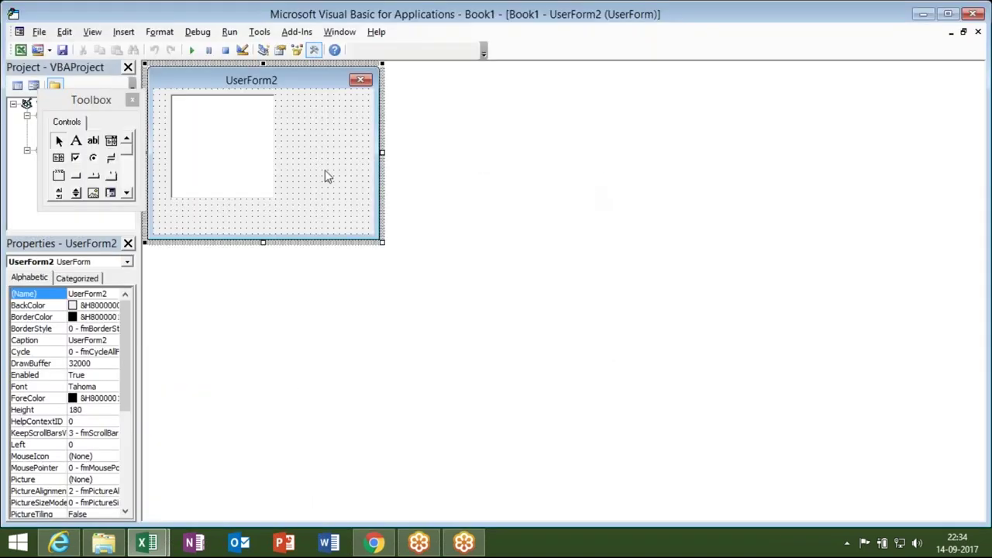
double_click(324, 175)
left_click(237, 298)
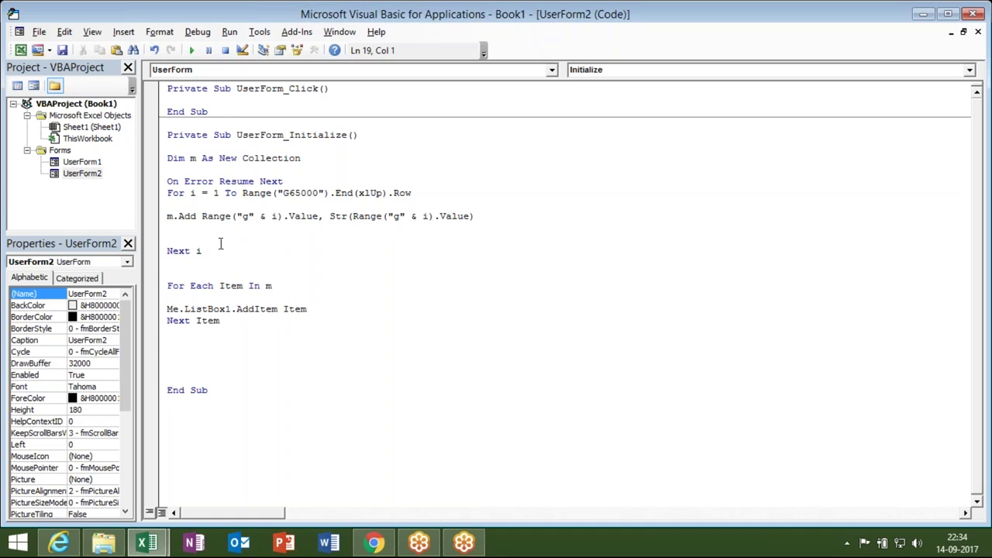
left_click(200, 216)
left_click(206, 233)
left_click(191, 49)
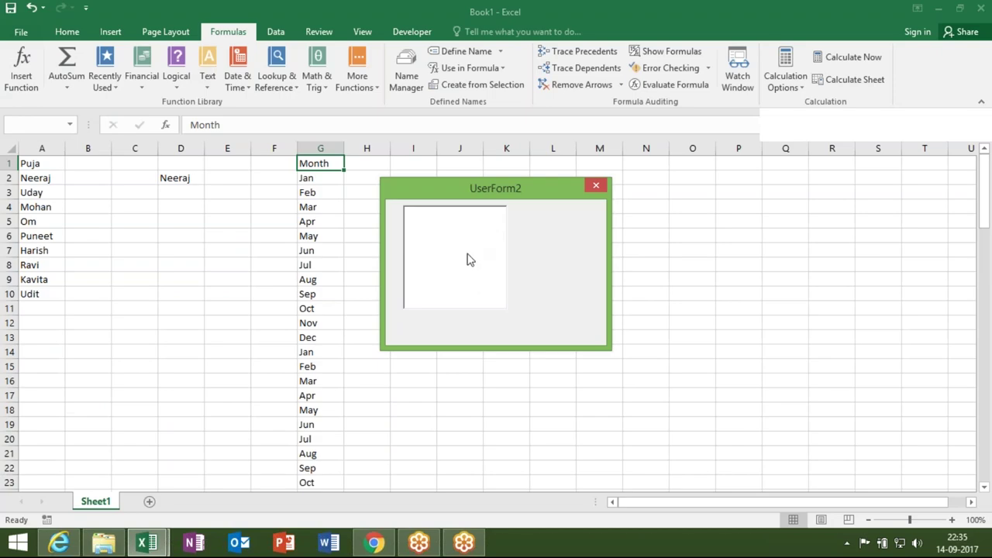
left_click(602, 187)
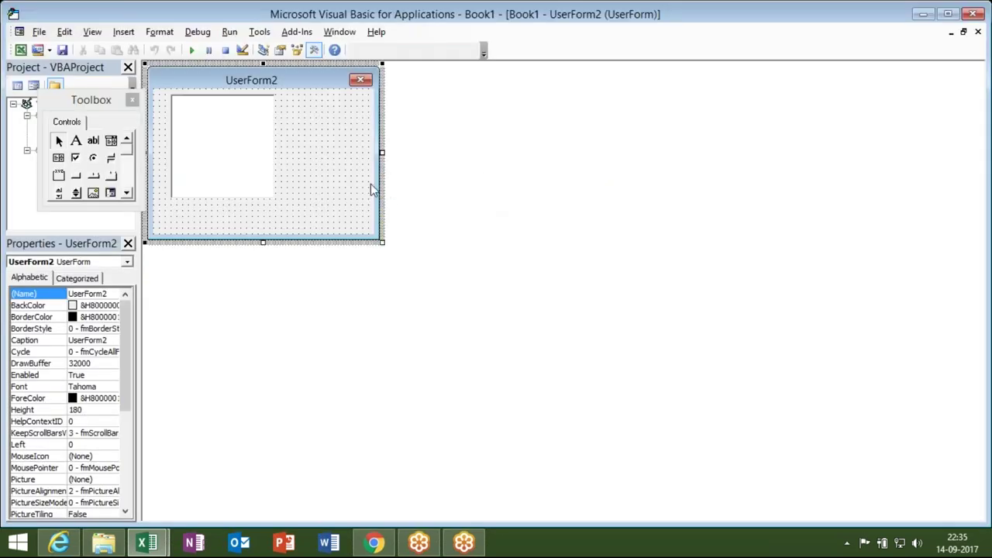
double_click(341, 184)
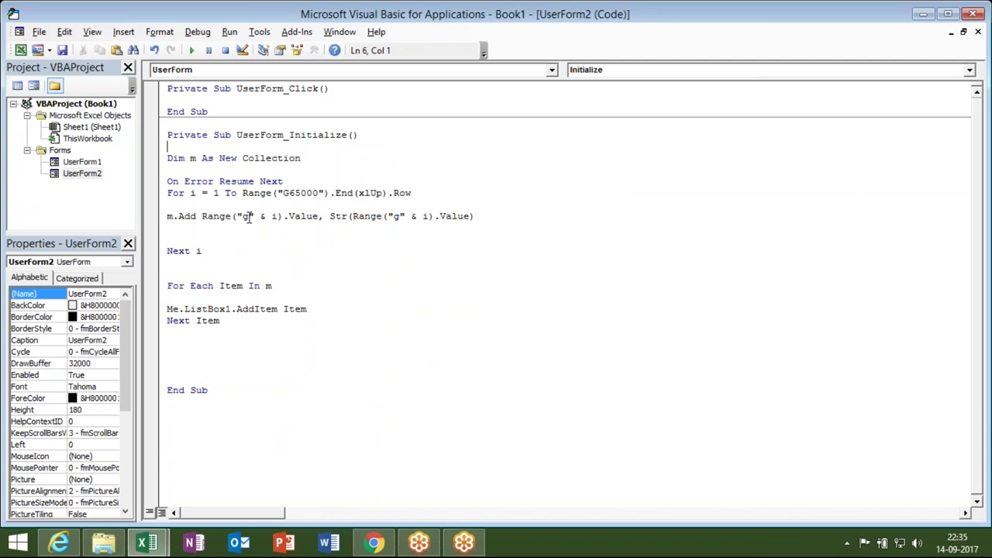
double_click(189, 217)
double_click(217, 216)
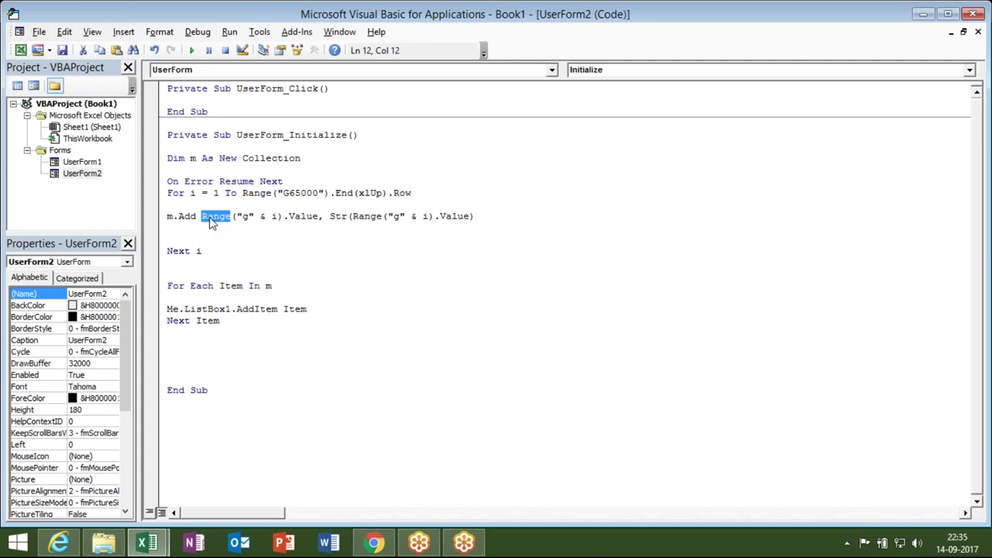
left_click(247, 216)
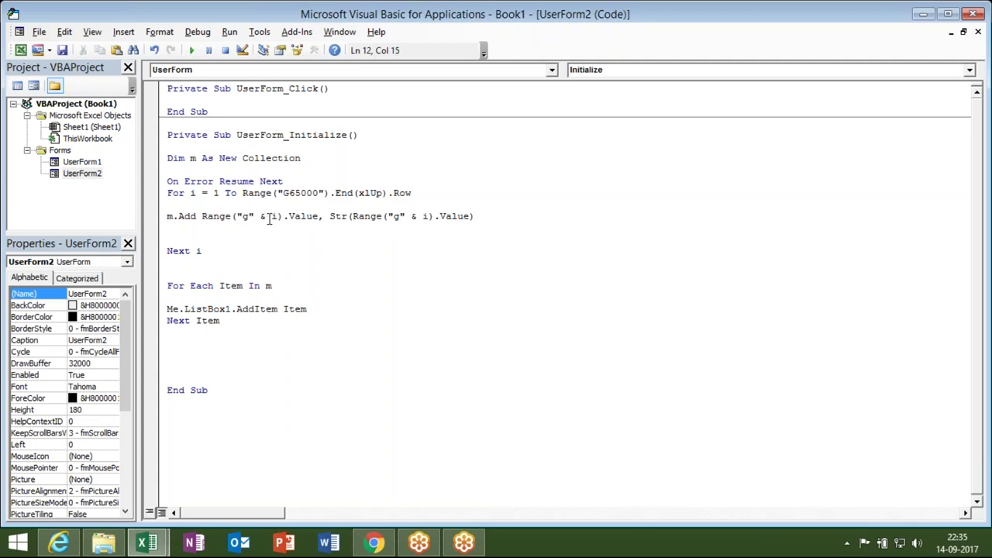
left_click(173, 216)
left_click(196, 275)
left_click(200, 285)
left_click(226, 286)
left_click(259, 286)
double_click(226, 310)
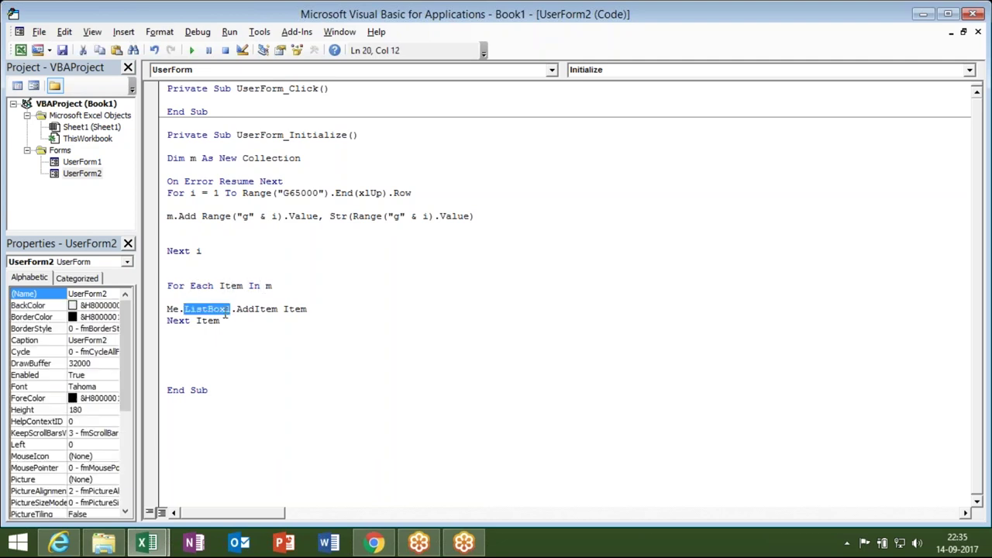
left_click(253, 310)
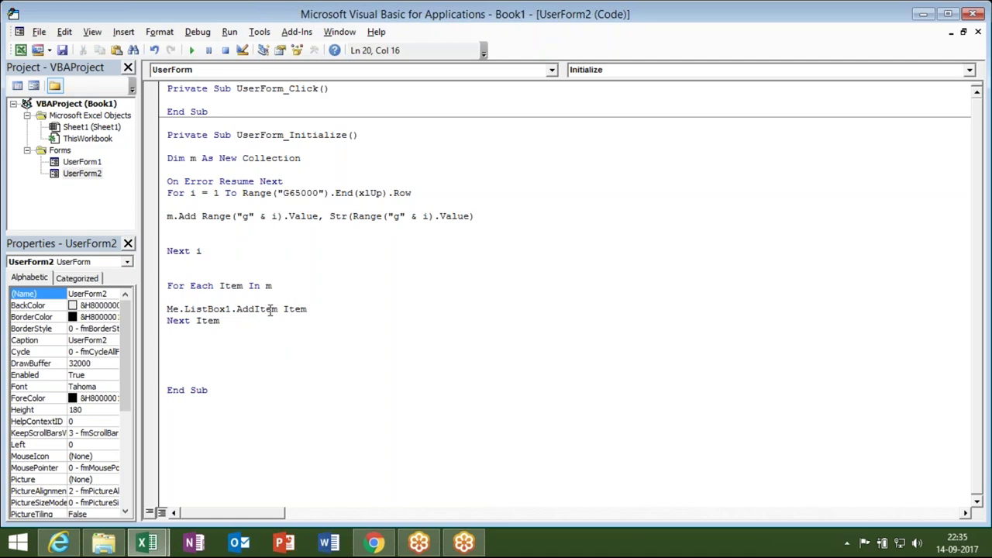
left_click(286, 310)
left_click(208, 321)
double_click(208, 321)
double_click(194, 287)
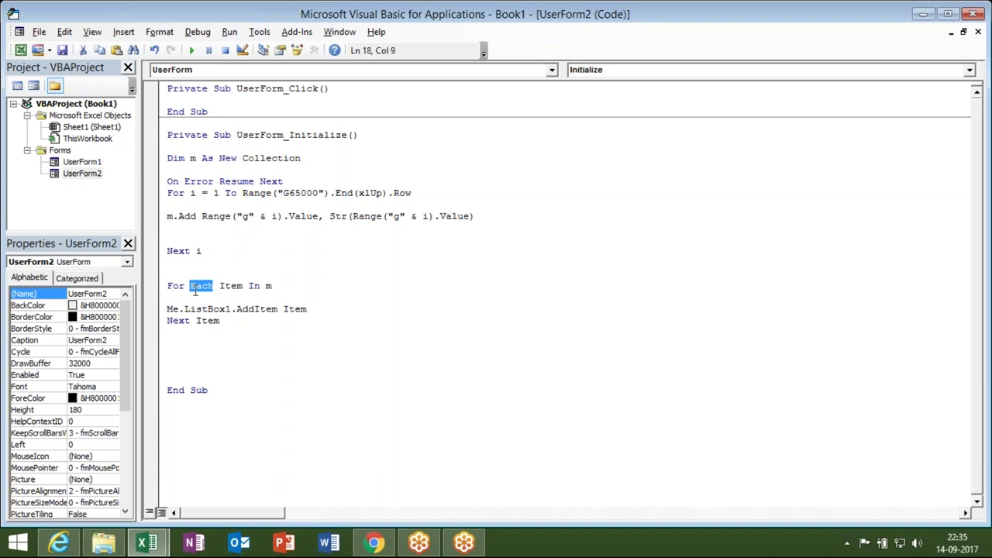
- Single-step UserForm_Initialize with F8, checking the value of i during the loop passes
key("F8")
key("F8")
key("F8")
key("F8")
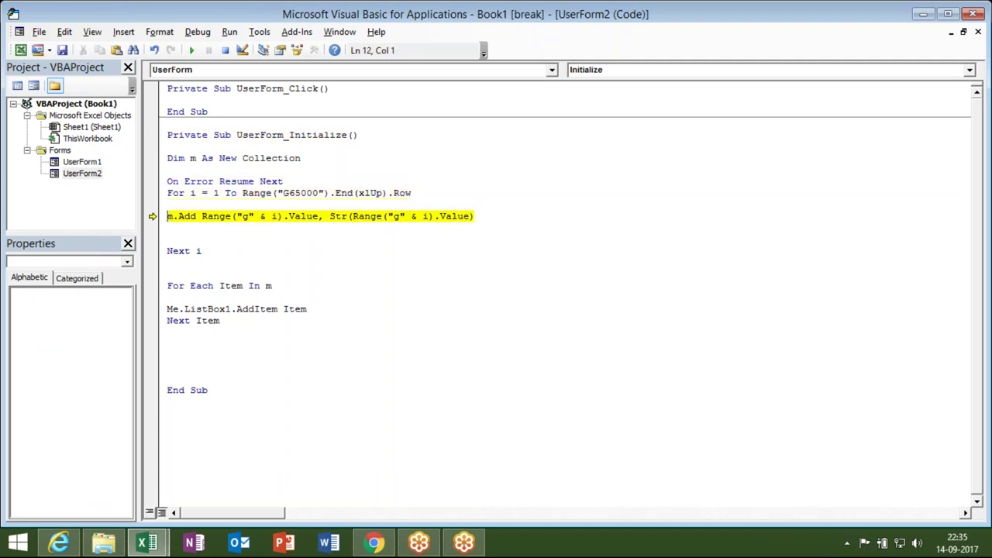
key("F8")
key("F8")
key("F8")
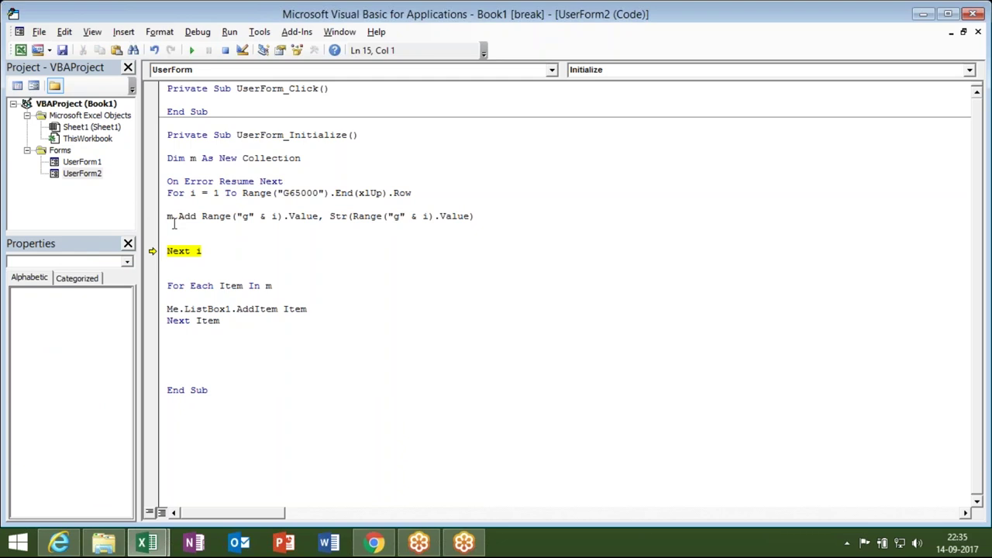
mouse_move(277, 219)
key("F8")
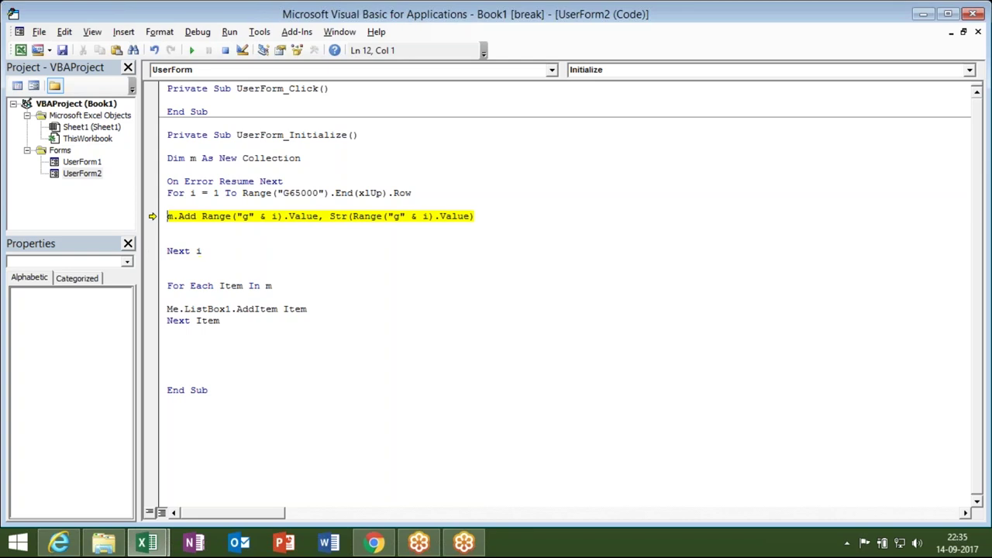
key("F8")
key("F8")
key("F8")
key("F8")
key("F8")
key("F8")
key("F8")
key("F8")
key("F8")
key("F8")
key("F8")
key("F8")
key("F8")
key("F8")
key("F8")
key("F8")
key("F8")
key("F8")
key("F8")
key("F8")
key("F8")
key("F8")
key("F8")
key("F8")
key("F8")
key("F8")
key("F8")
key("F8")
key("F8")
key("F8")
key("F8")
key("F8")
key("F8")
key("F8")
key("F8")
key("F8")
key("F8")
- Let the code finish with F5, close the empty UserForm2, and return to its Initialize code
key("F5")
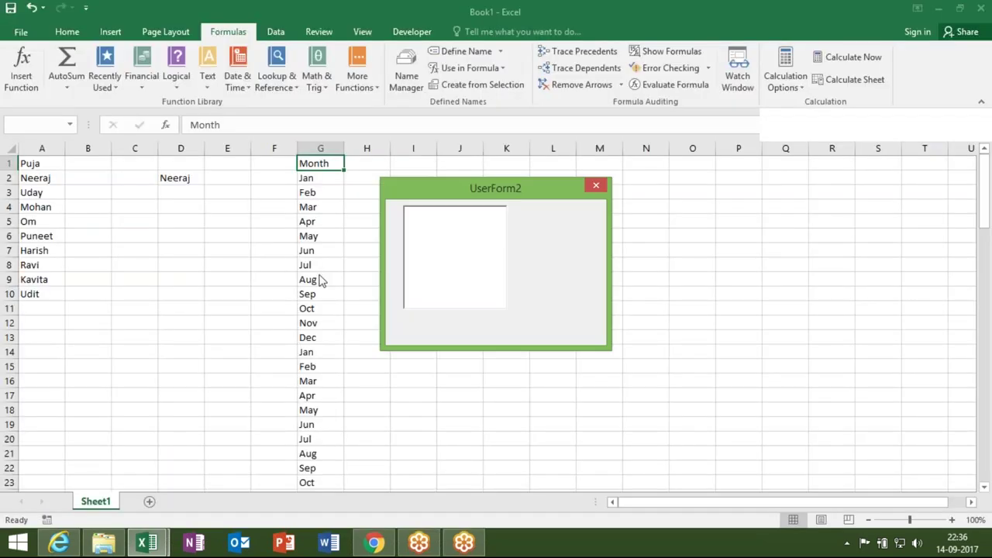
left_click(594, 187)
left_click(184, 138)
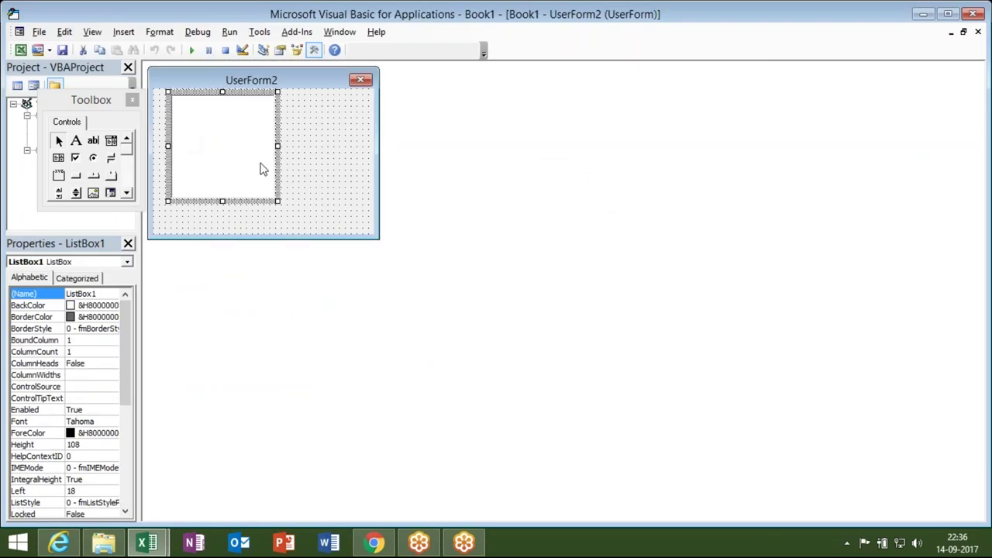
left_click(274, 226)
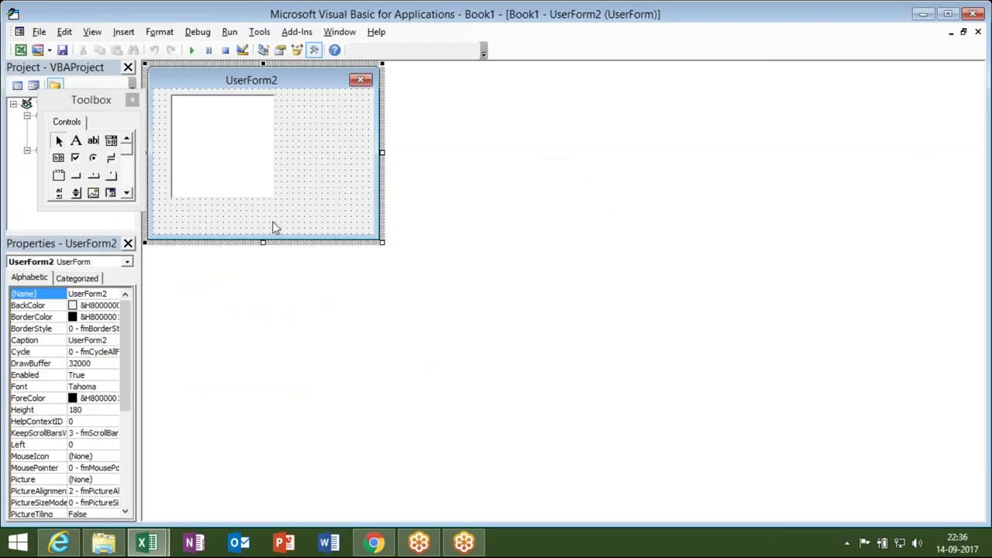
key("F7")
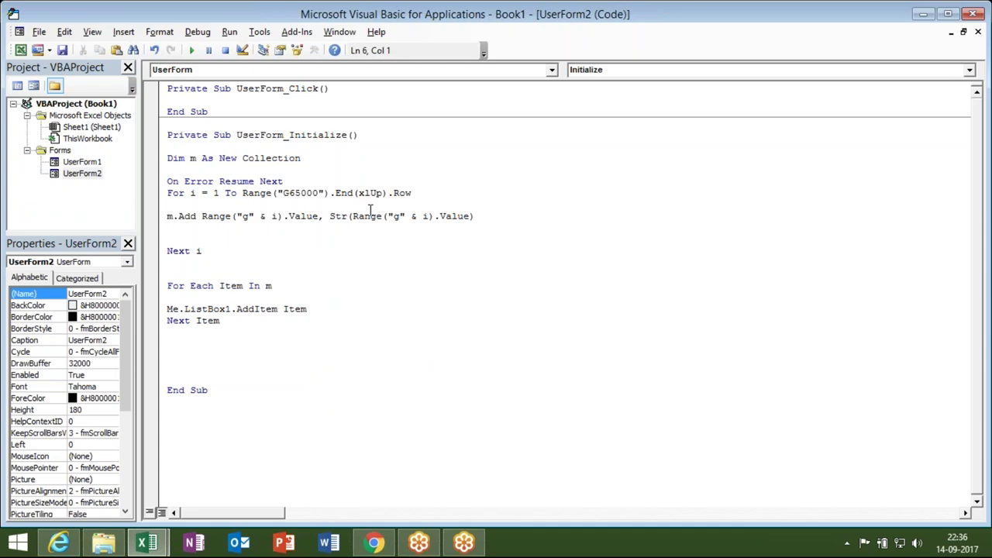
left_click(220, 287)
left_click(277, 288)
double_click(277, 288)
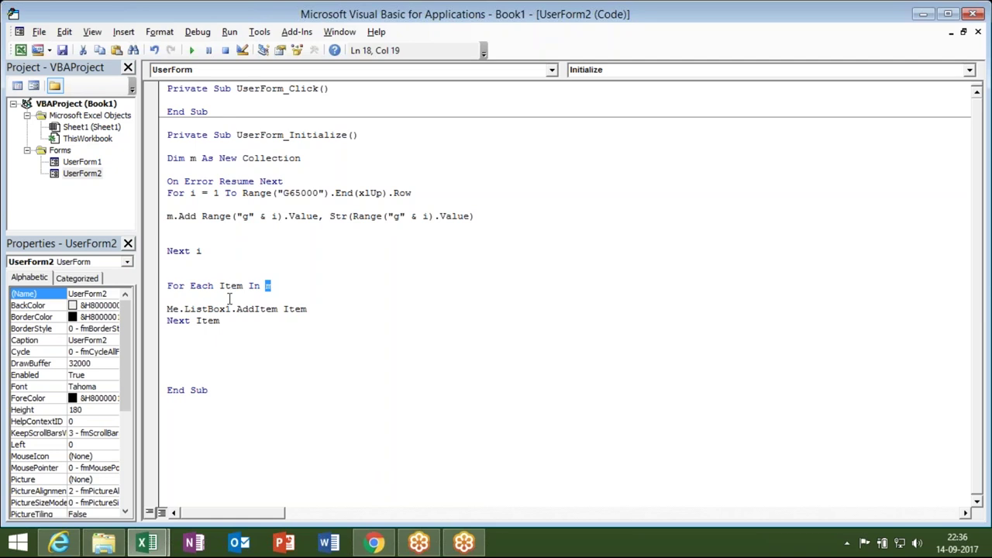
left_click(209, 264)
left_click_drag(205, 252, 165, 197)
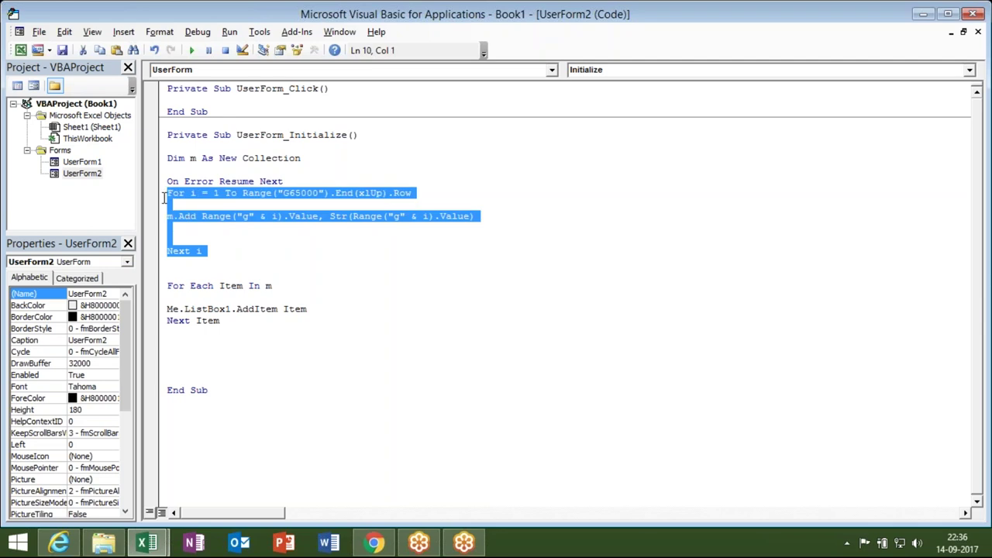
left_click(167, 283)
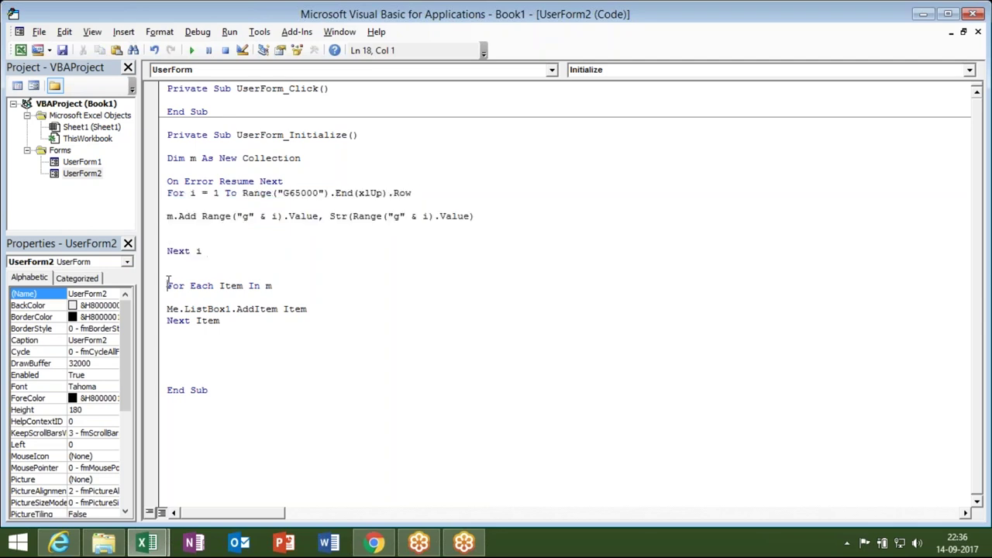
left_click_drag(167, 284, 177, 322)
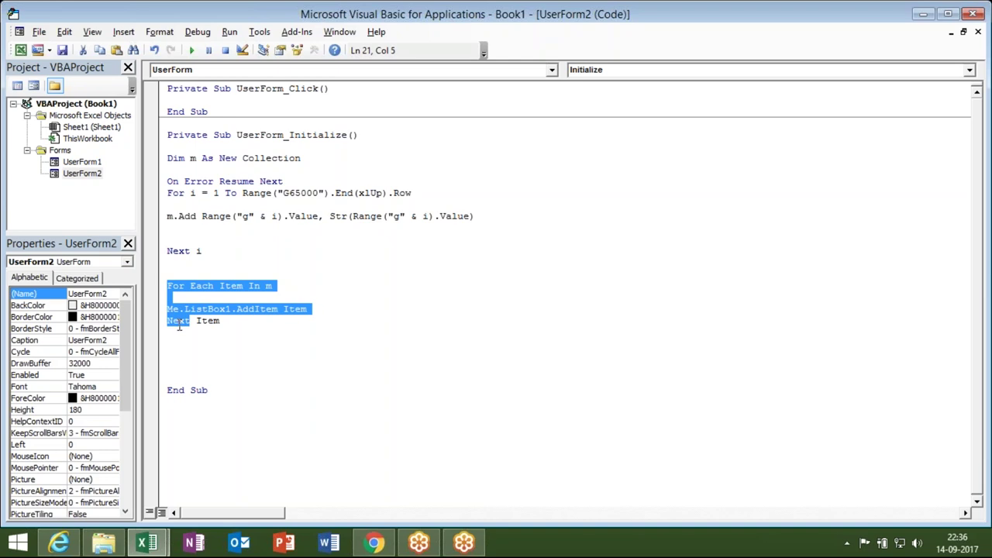
left_click(181, 266)
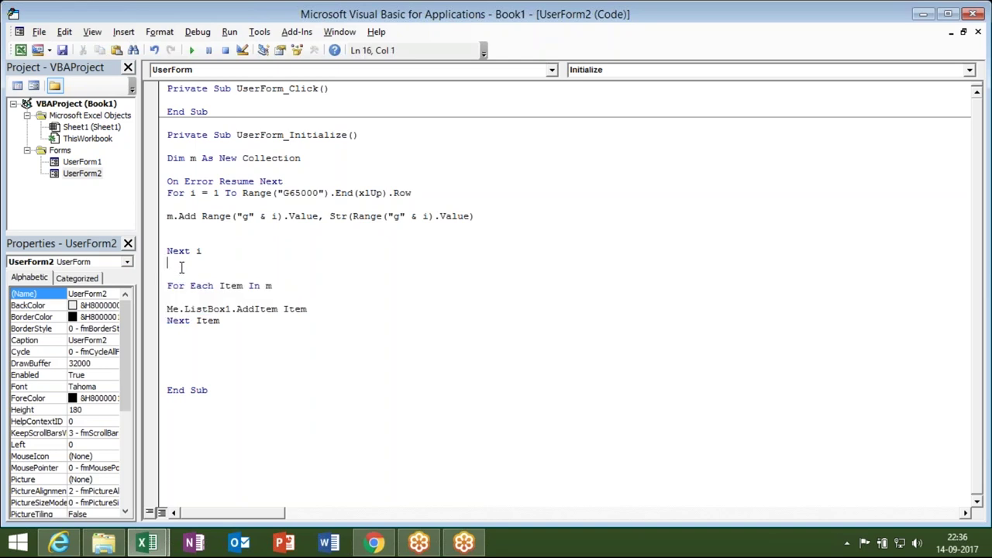
left_click_drag(181, 267, 155, 191)
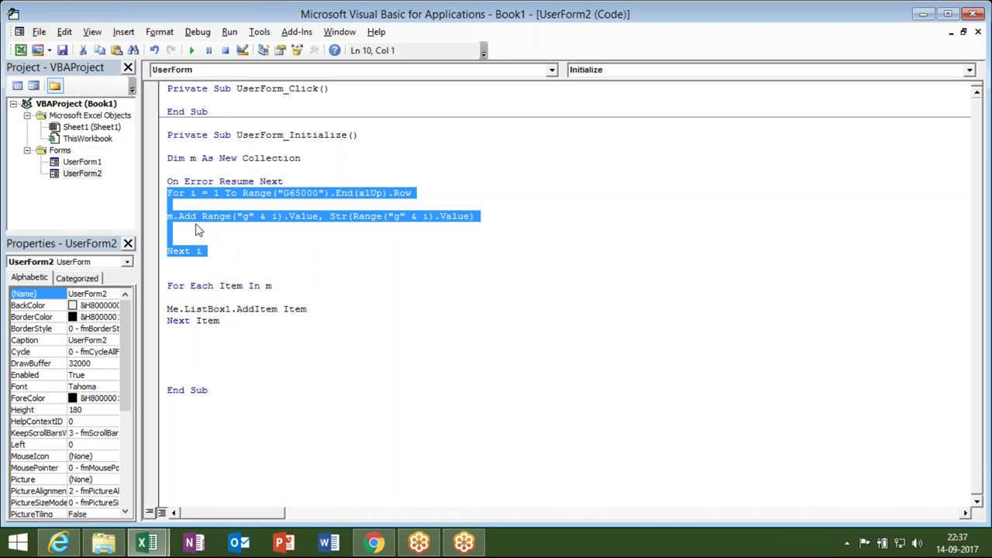
double_click(187, 216)
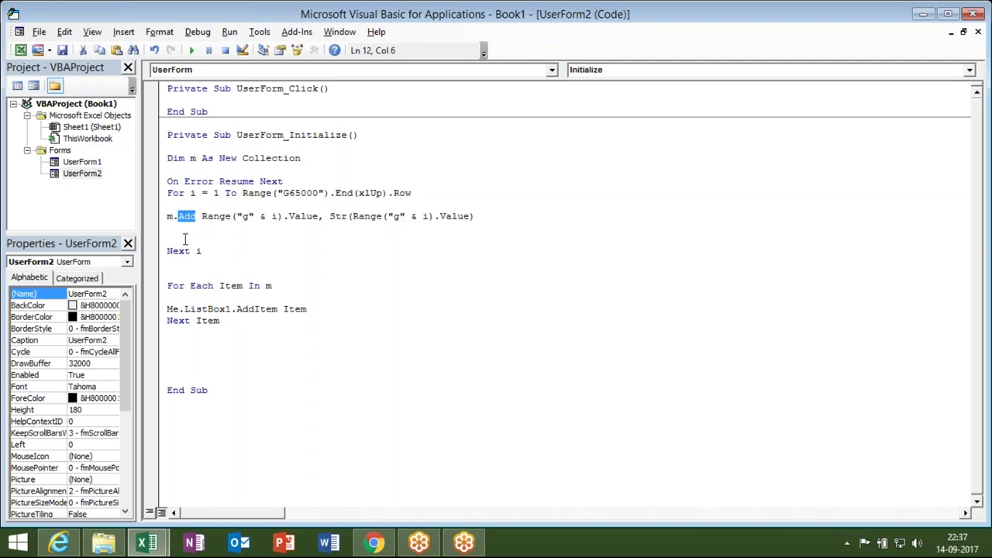
double_click(260, 309)
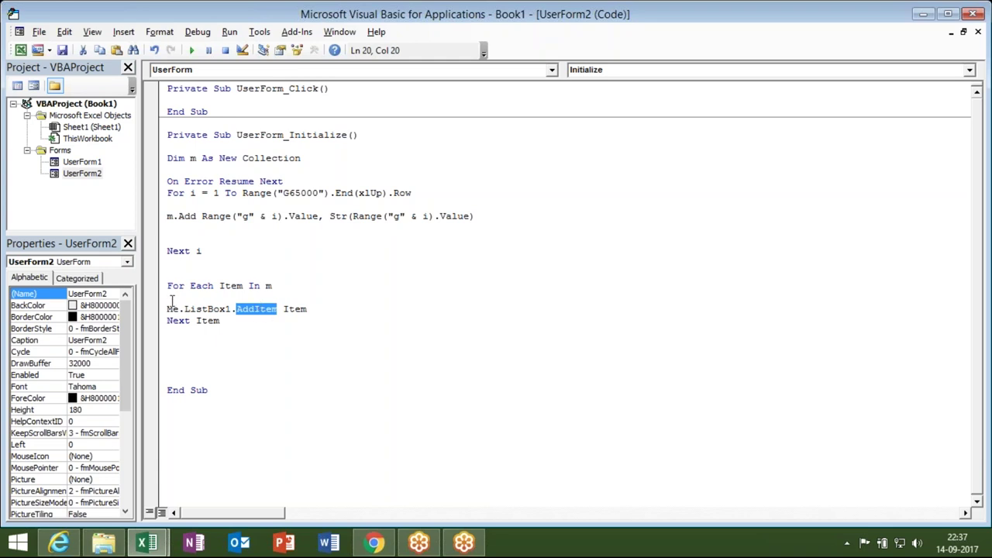
left_click(172, 299)
key("Return")
key("Up")
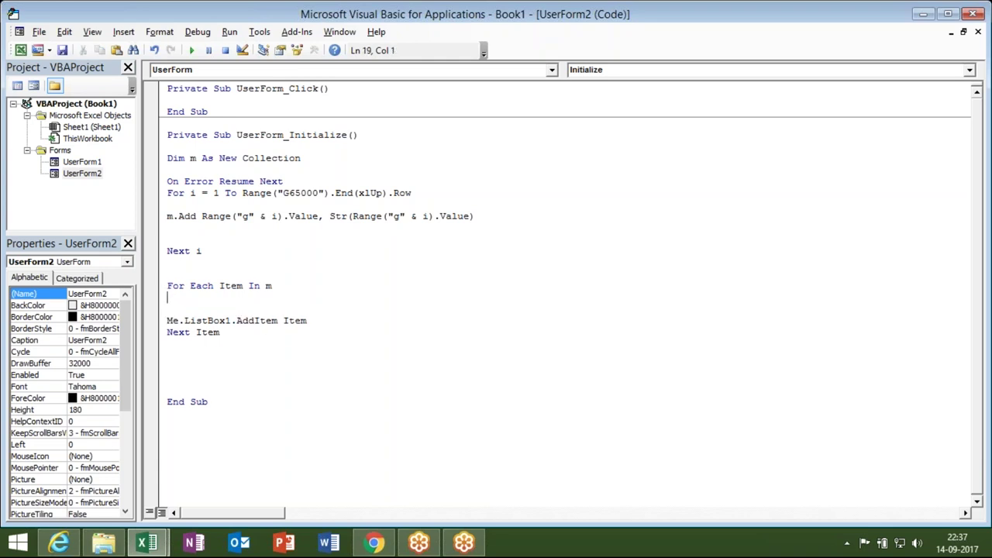
key("Down")
type("m")
type("sg")
type("biox")
key("BackSpace")
key("BackSpace")
key("BackSpace")
type("ox ")
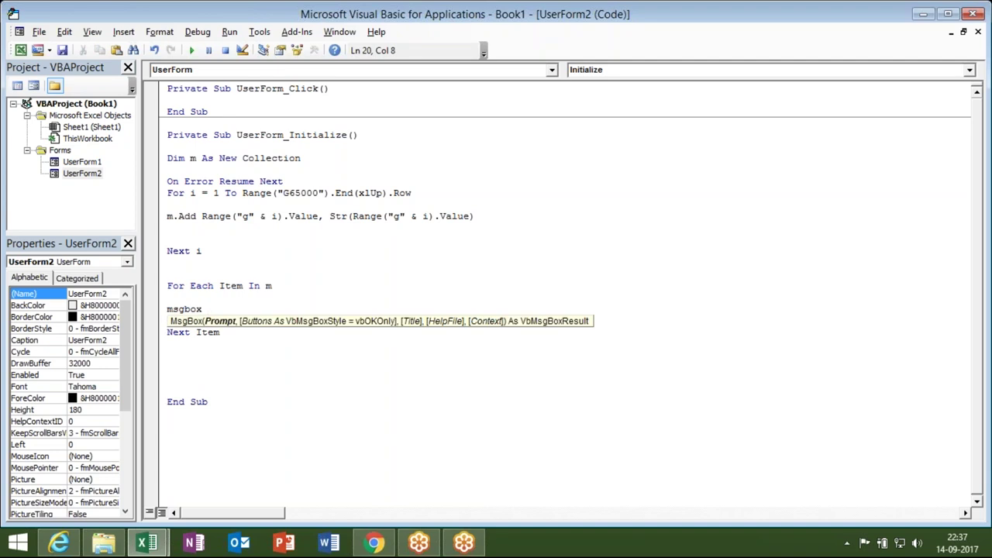
type("item")
key("Down")
left_click(209, 320)
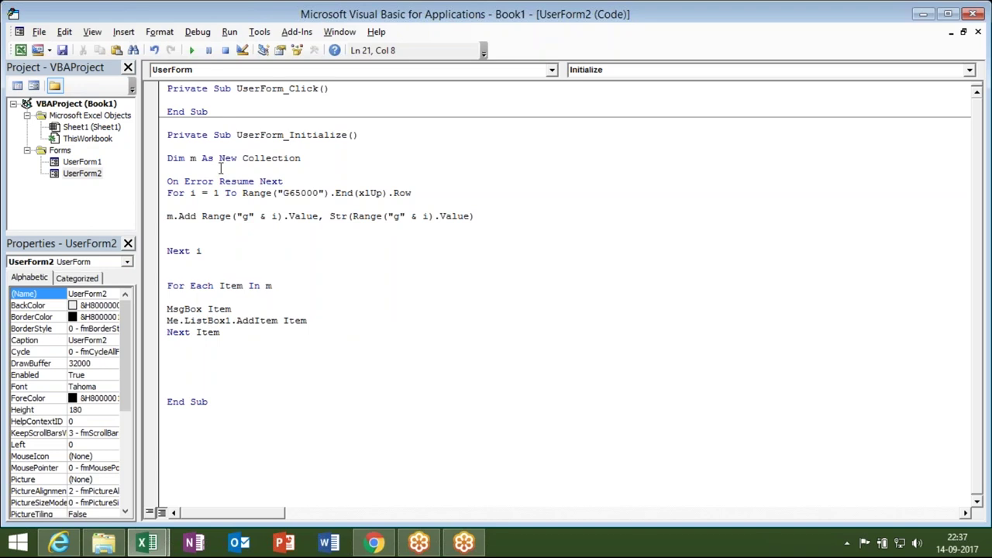
left_click(193, 51)
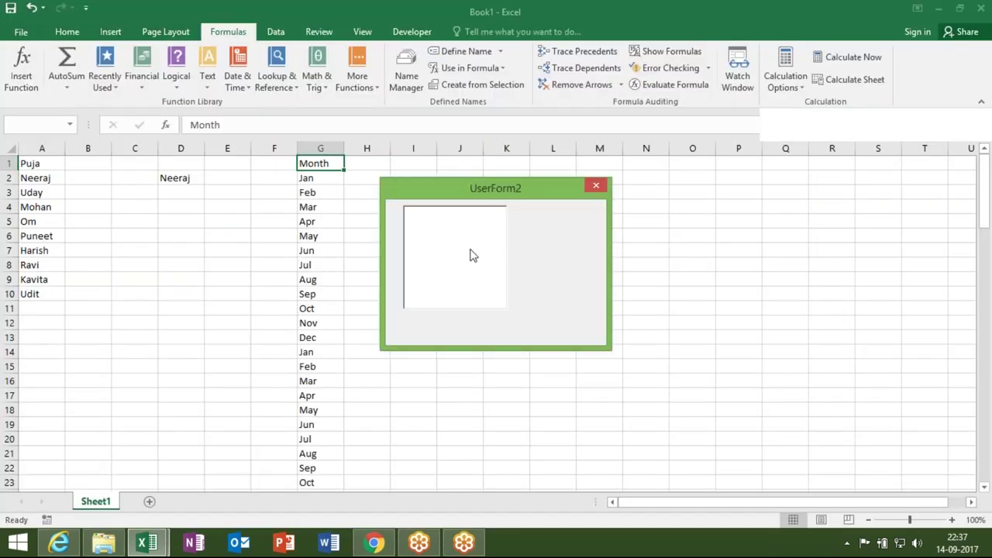
left_click(595, 185)
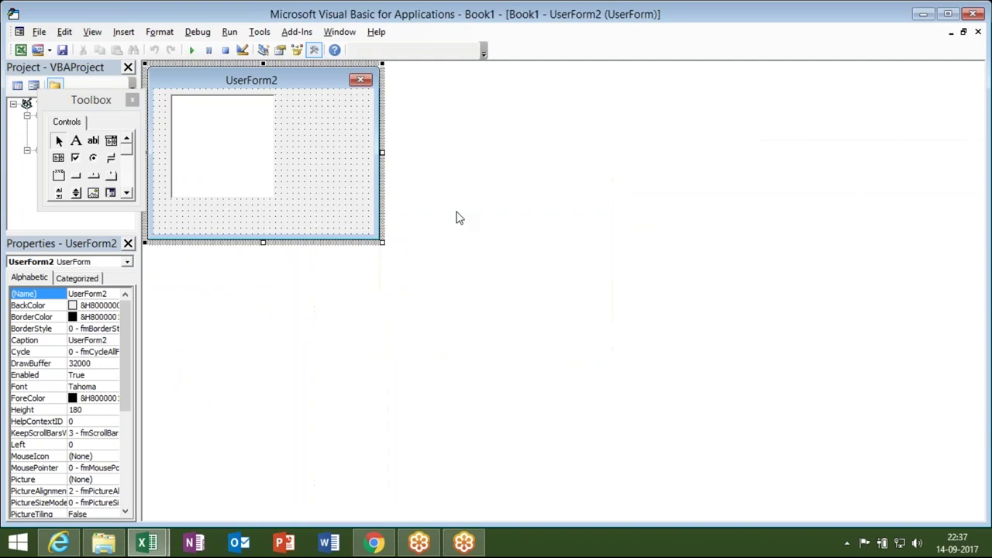
key("F7")
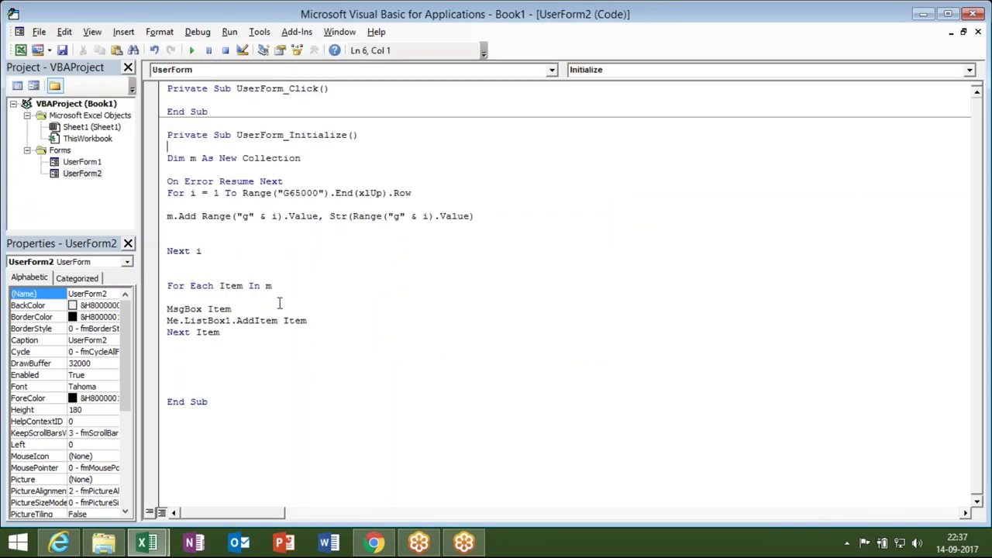
left_click_drag(232, 308, 164, 307)
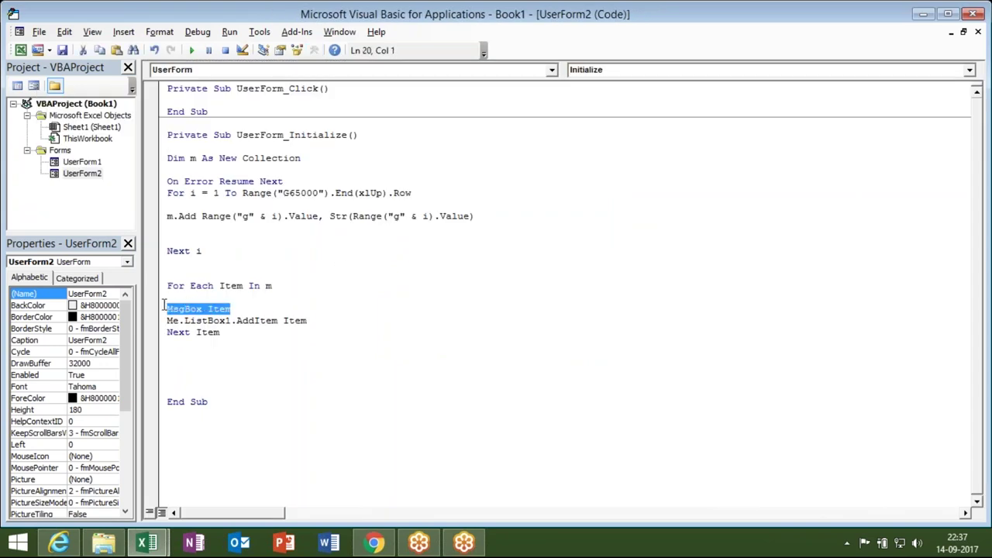
key("Delete")
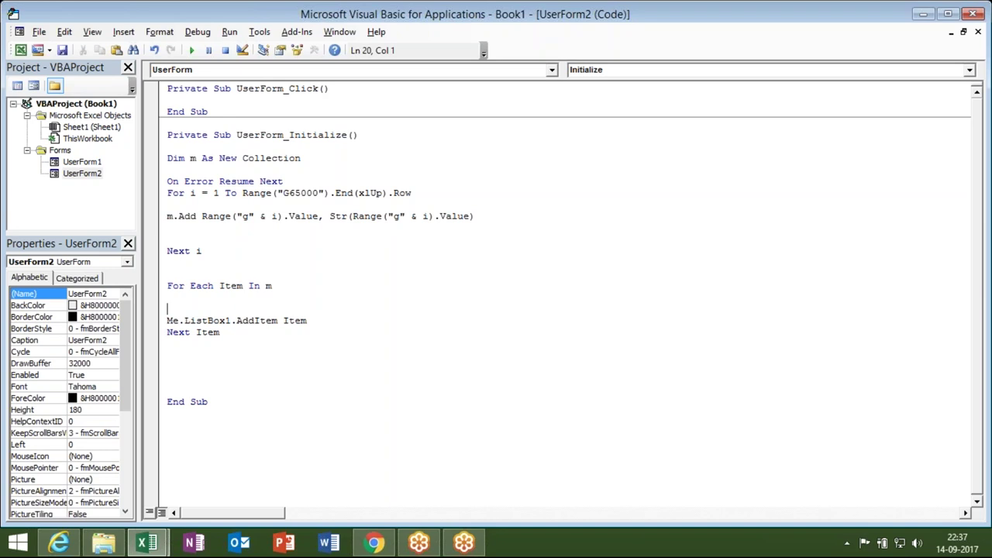
- Change Str to CStr on the m.Add line and run the form to review the month list
left_click(331, 217)
type("c")
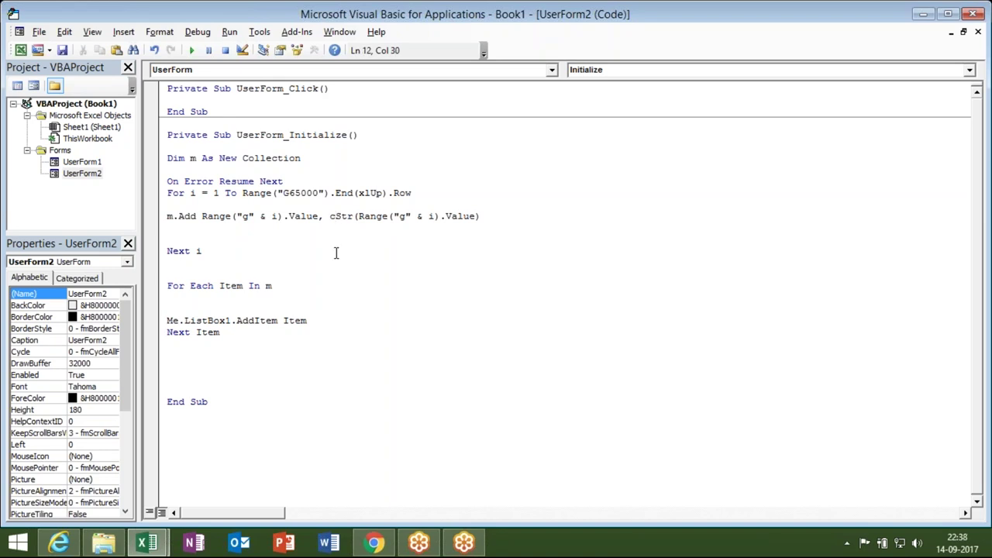
left_click(336, 252)
left_click(192, 50)
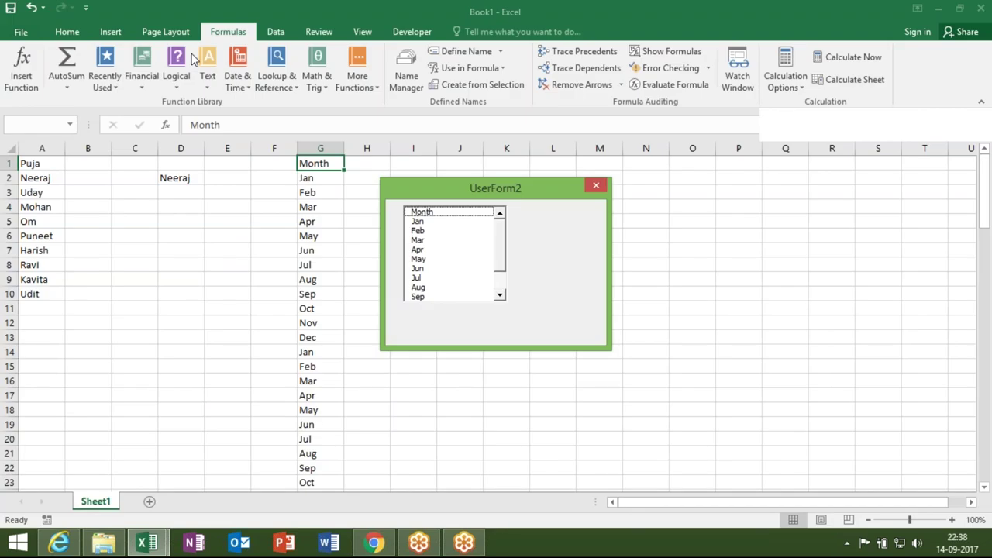
left_click(501, 295)
left_click(500, 296)
left_click(501, 296)
left_click(596, 185)
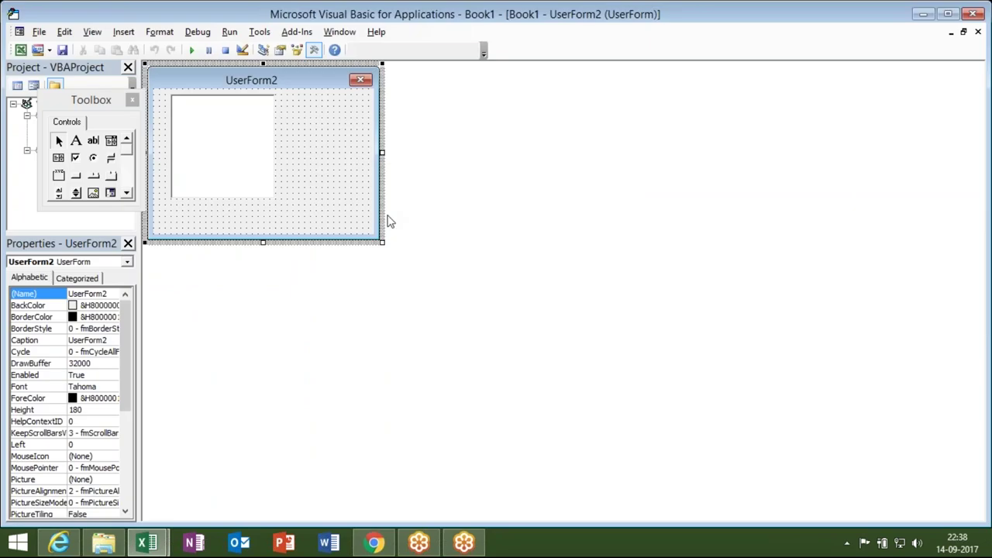
- Return to the form's code, select all of it, and close the VBA editor
key("F7")
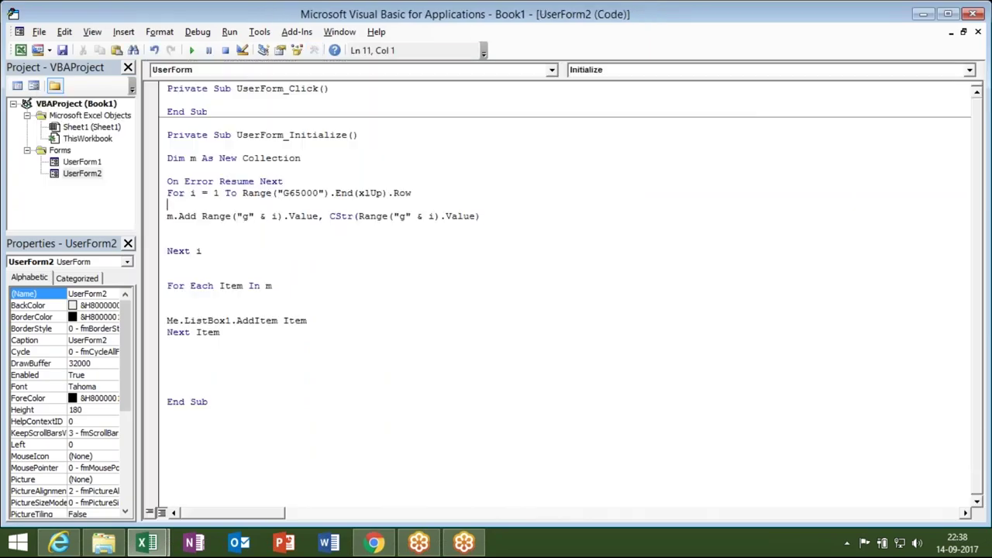
double_click(344, 217)
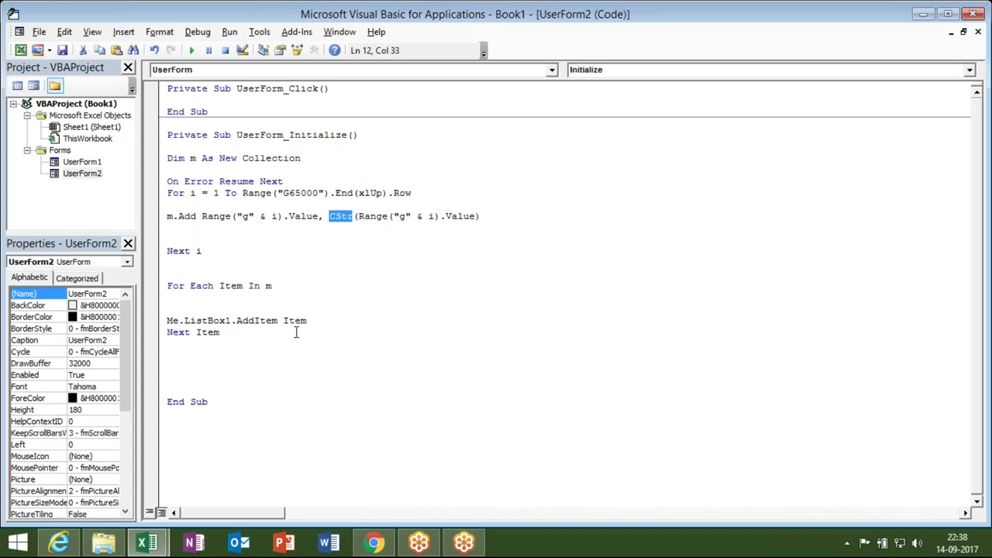
left_click(279, 404)
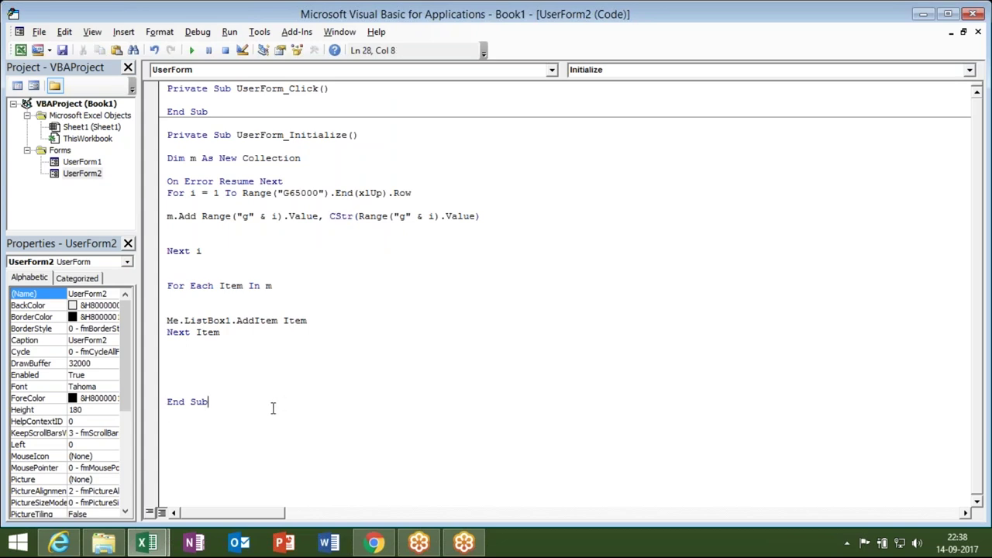
key("ctrl+a")
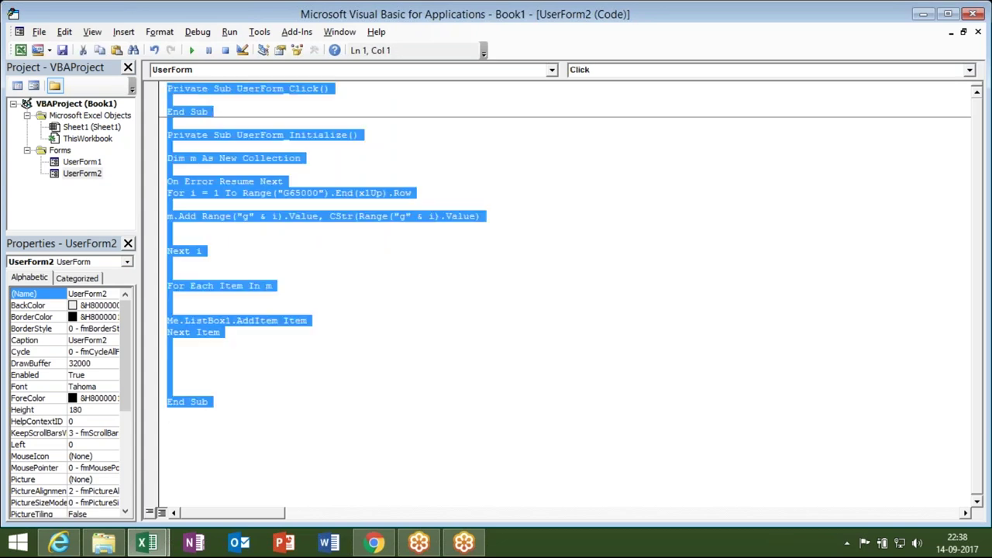
left_click(973, 12)
- Save the workbook to the Desktop as 'Listbox', an Excel Macro-Enabled Workbook, on closing Excel
left_click(982, 11)
left_click(434, 301)
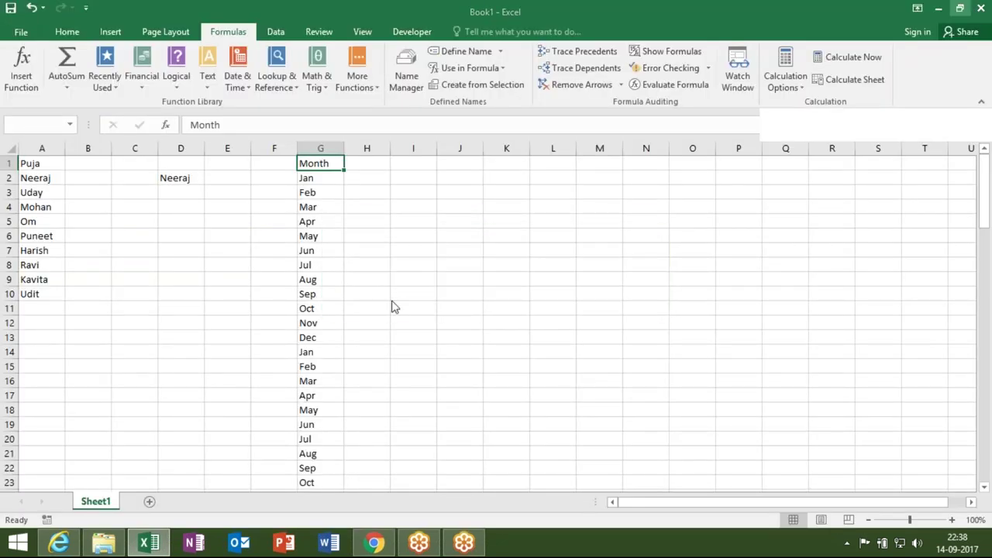
left_click(75, 115)
double_click(106, 246)
type("Listbox")
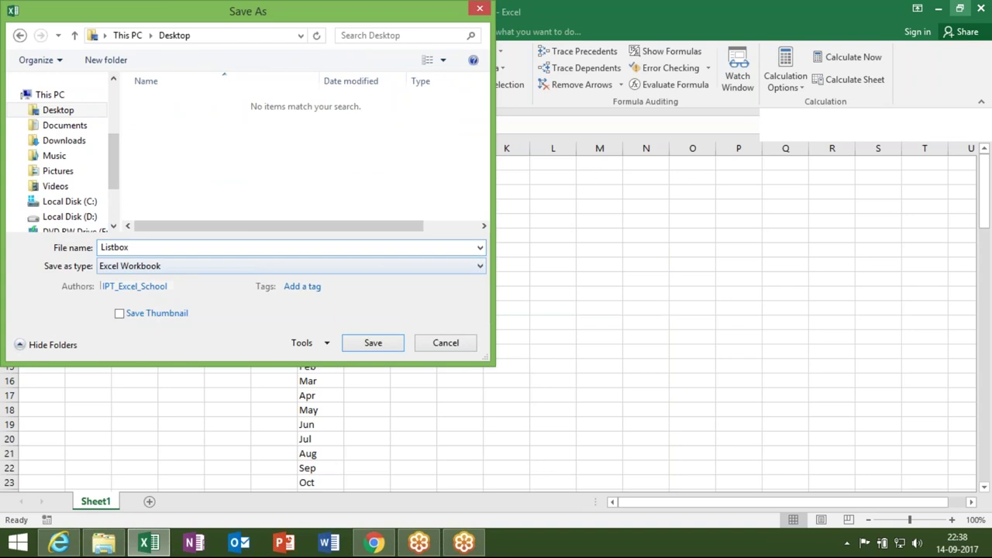
left_click(124, 268)
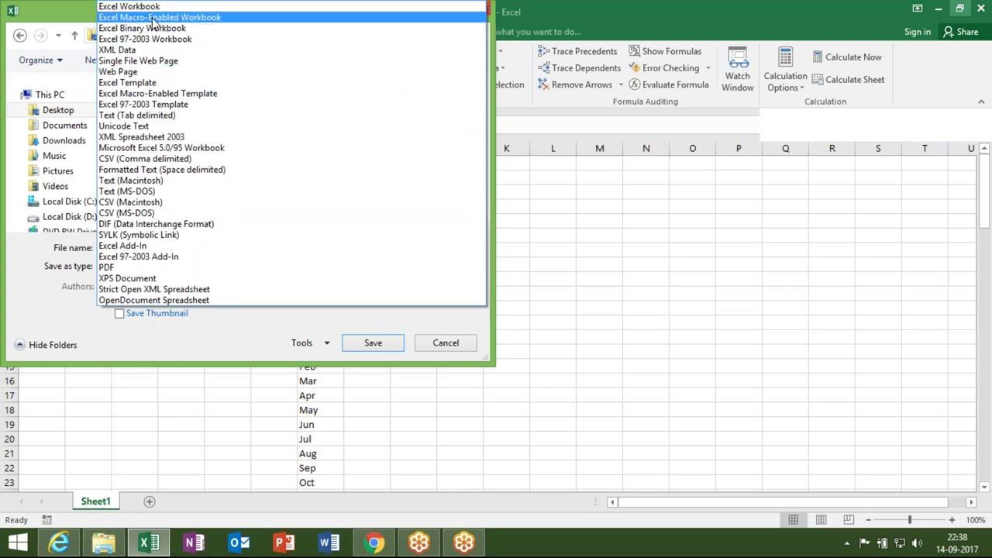
left_click(153, 17)
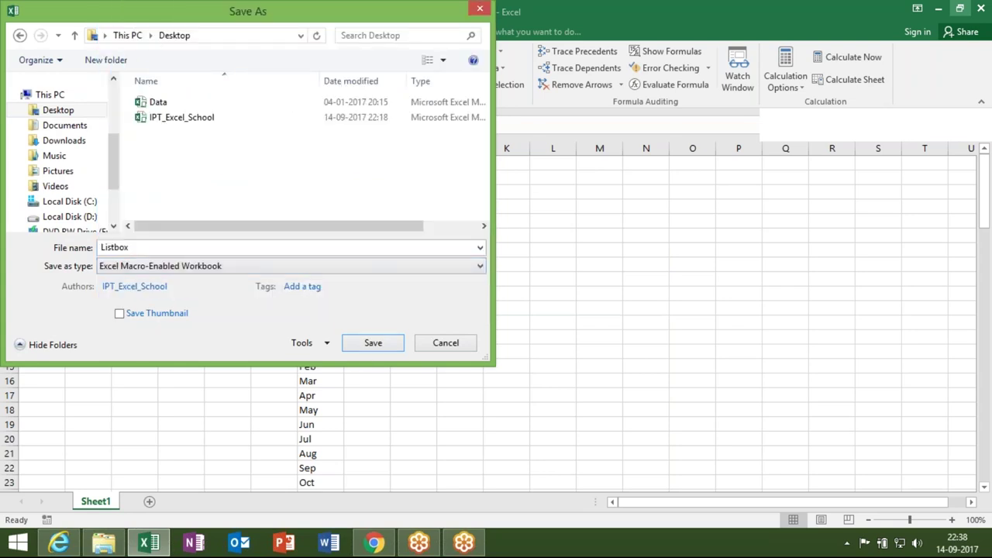
left_click(372, 345)
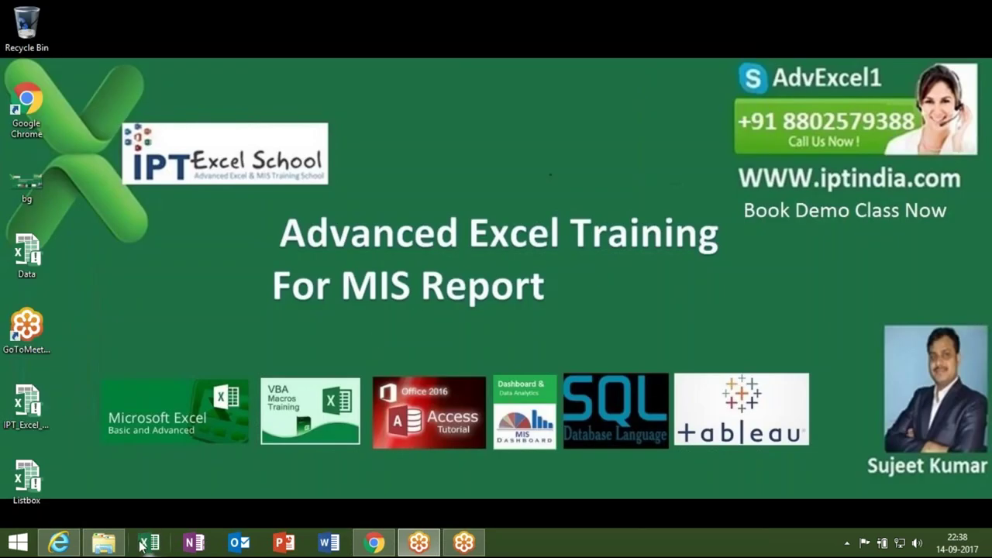
left_click(372, 546)
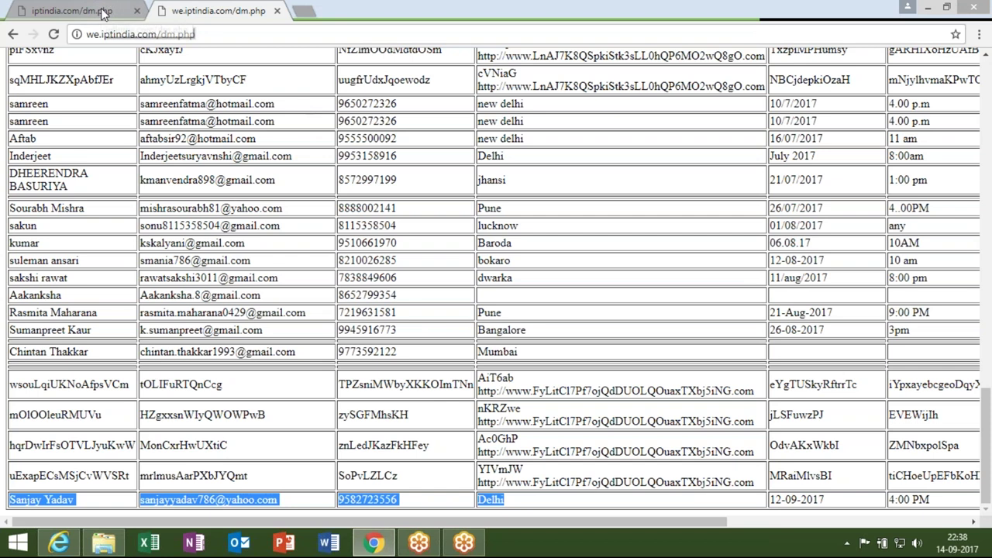
left_click(301, 13)
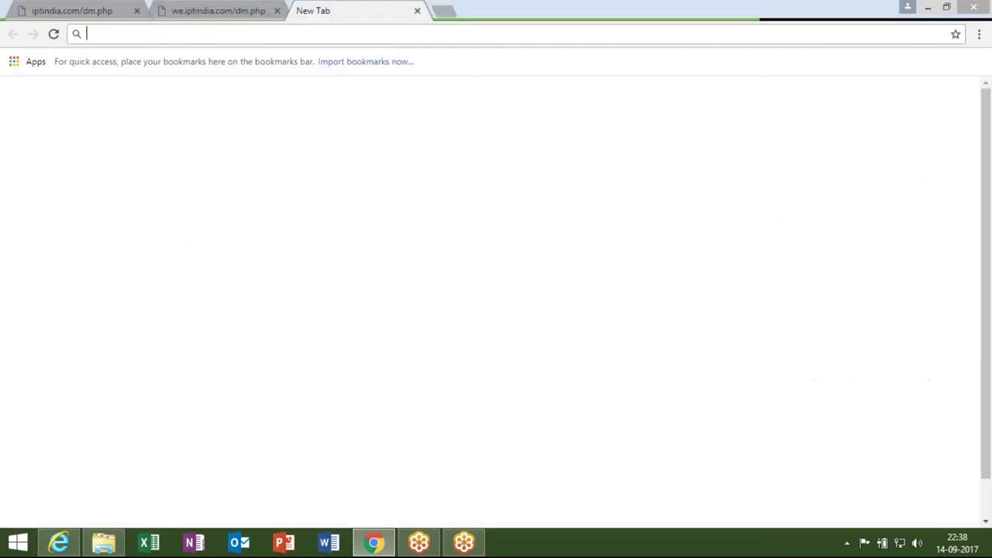
type("gmail.com")
key("Return")
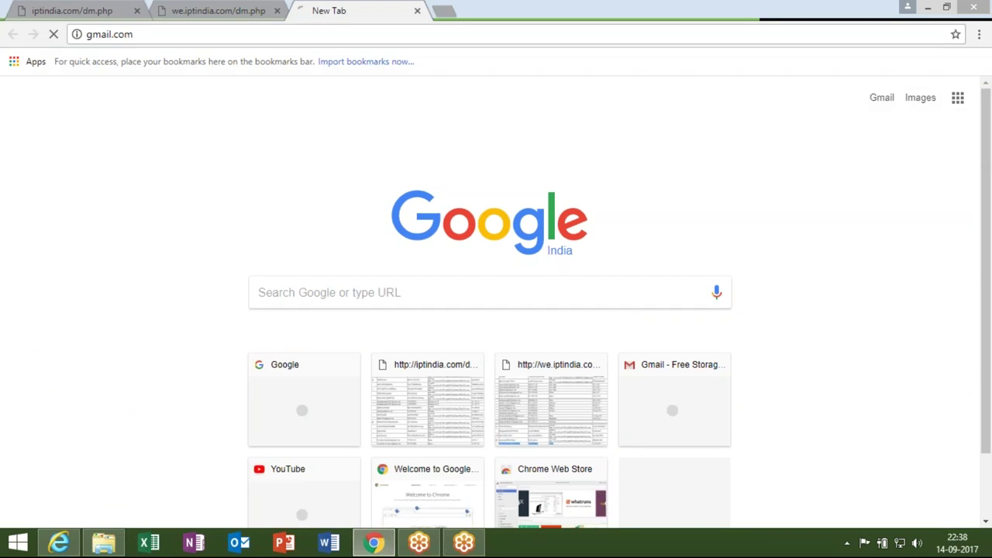
key("super+d")
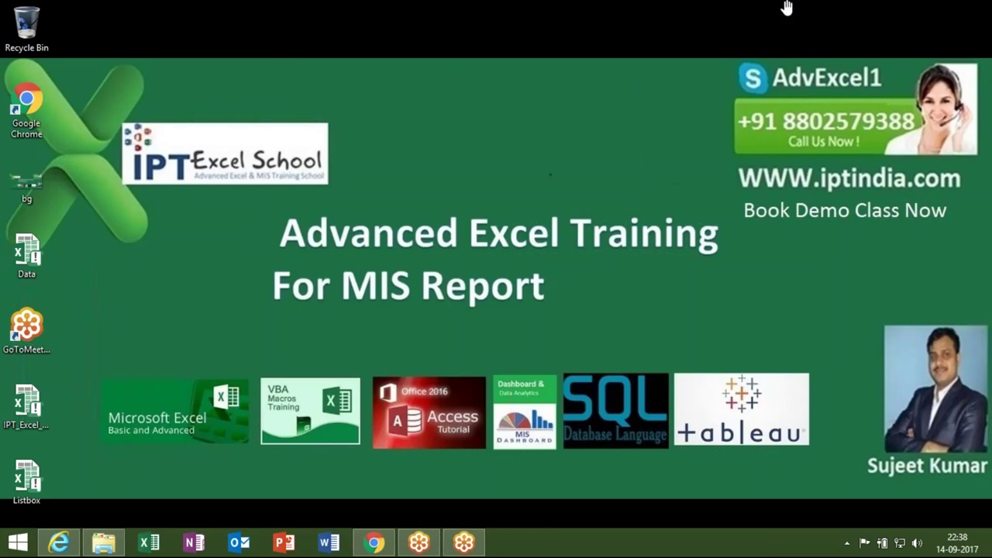